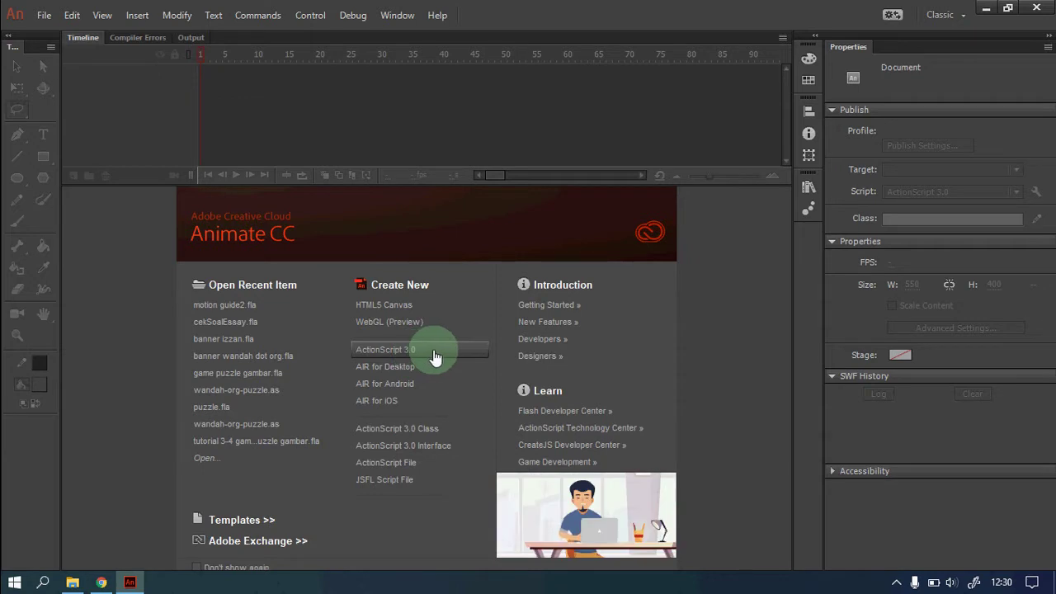
- Create a new ActionScript 3.0 document with an 800 × 600 px stage and a frame rate of 30 FPS
{"action": "left_click", "coordinate": [471, 354]}
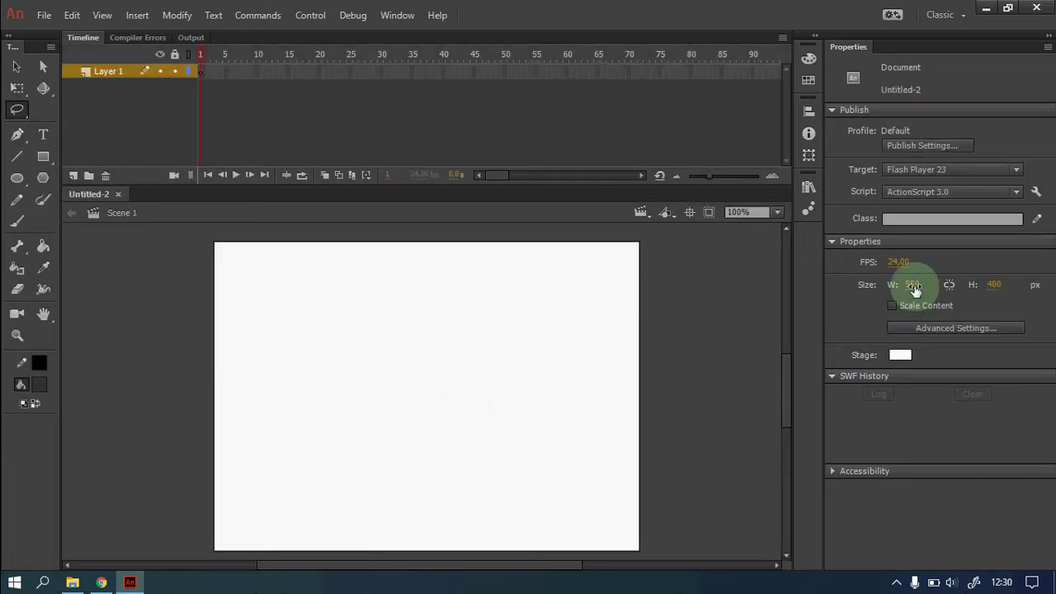
{"action": "left_click", "coordinate": [912, 285]}
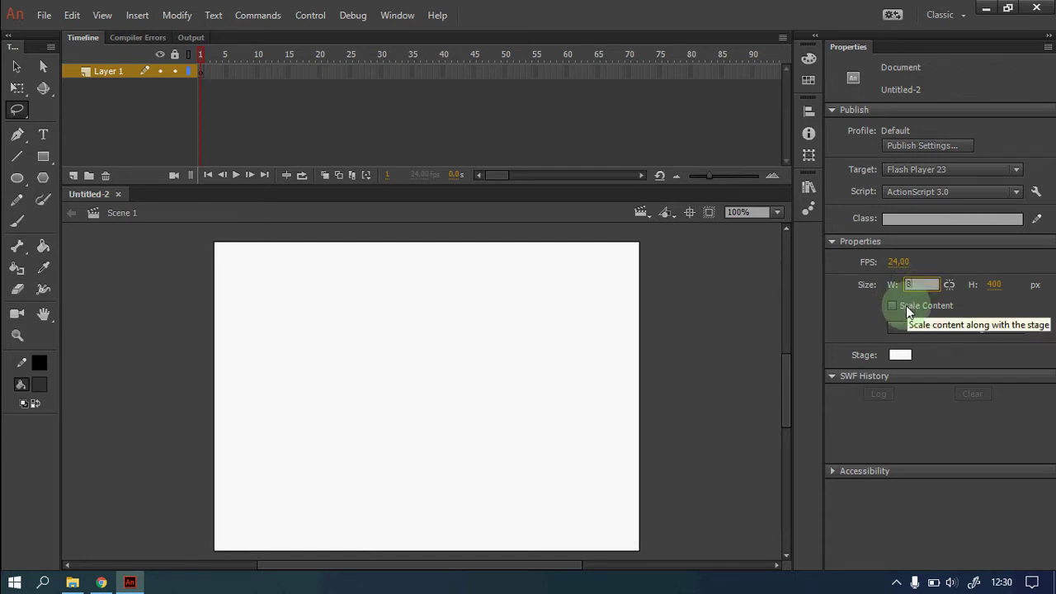
{"action": "left_click", "coordinate": [1002, 281]}
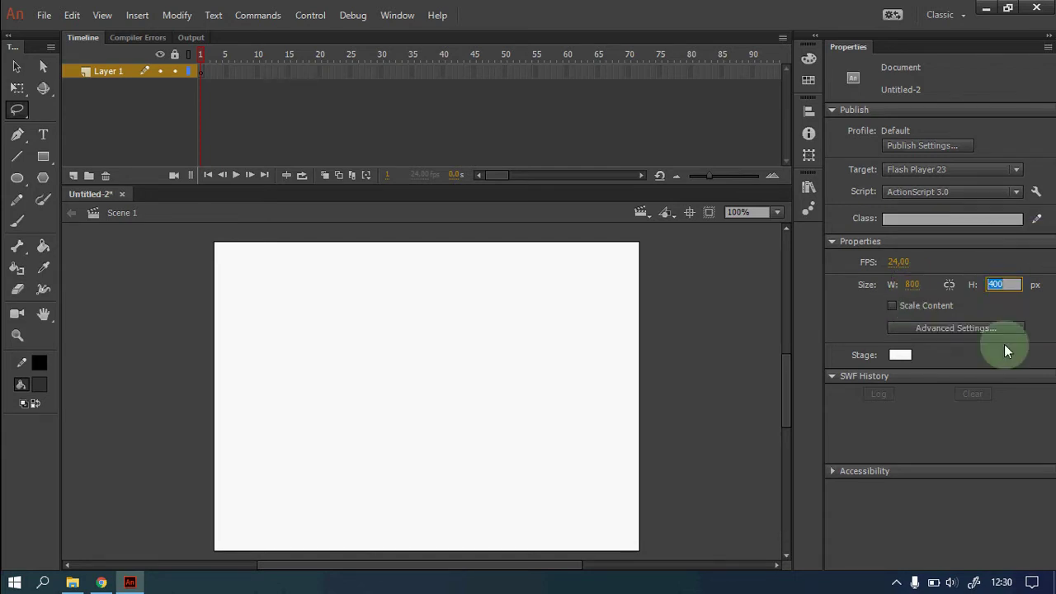
{"action": "type", "text": "600"}
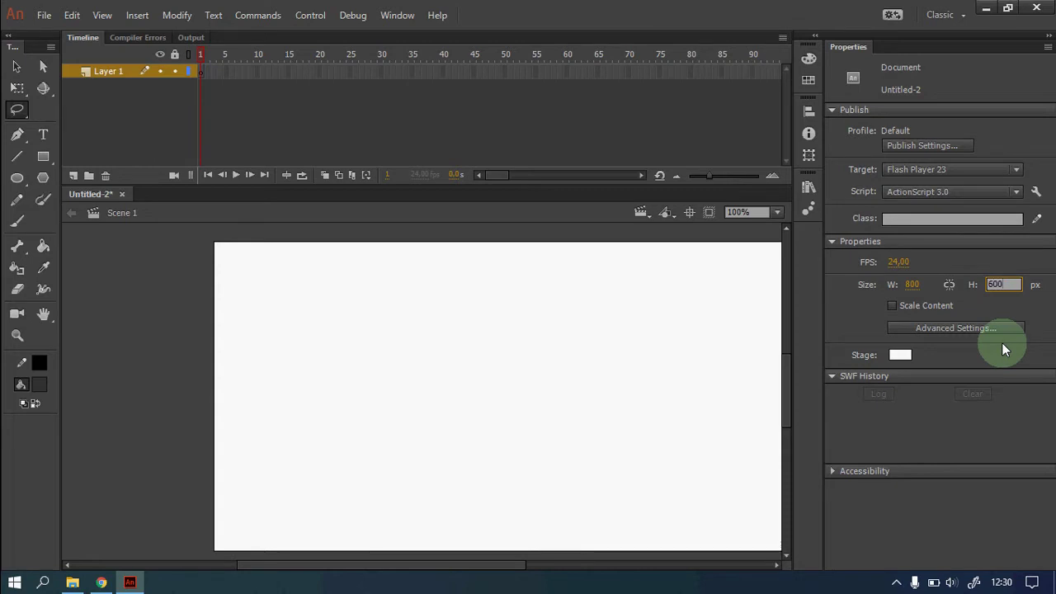
{"action": "left_click", "coordinate": [911, 263]}
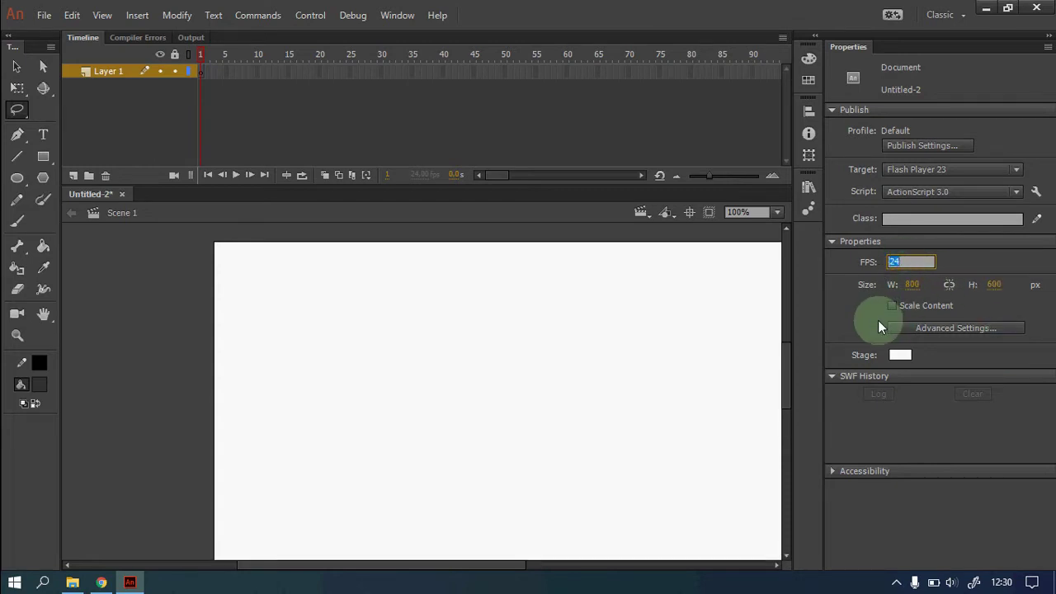
{"action": "type", "text": "30"}
{"action": "left_click", "coordinate": [656, 414]}
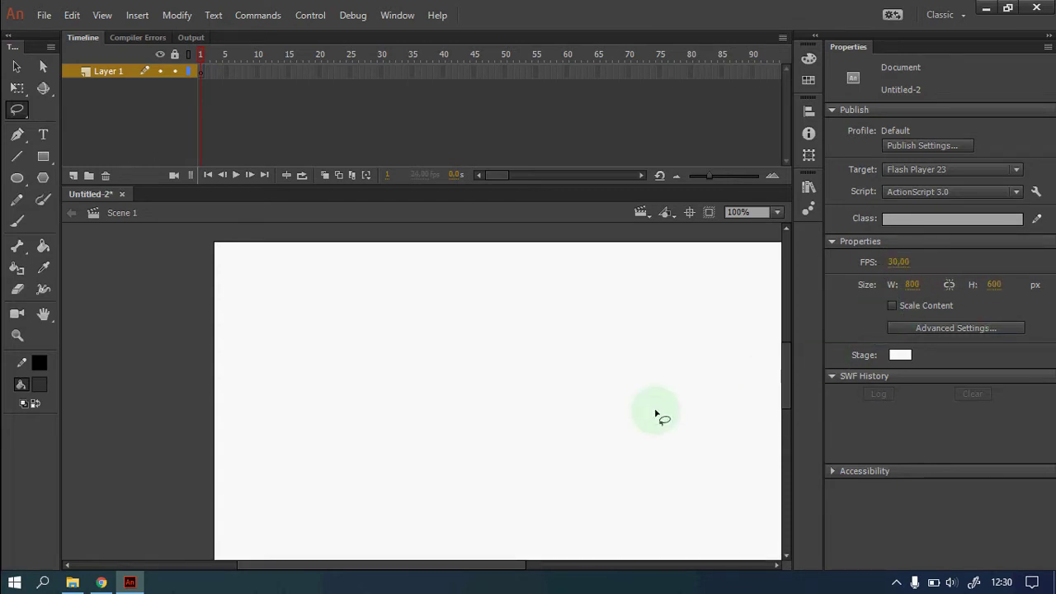
{"action": "scroll", "coordinate": [656, 414], "scroll_direction": "down", "scroll_amount": 2}
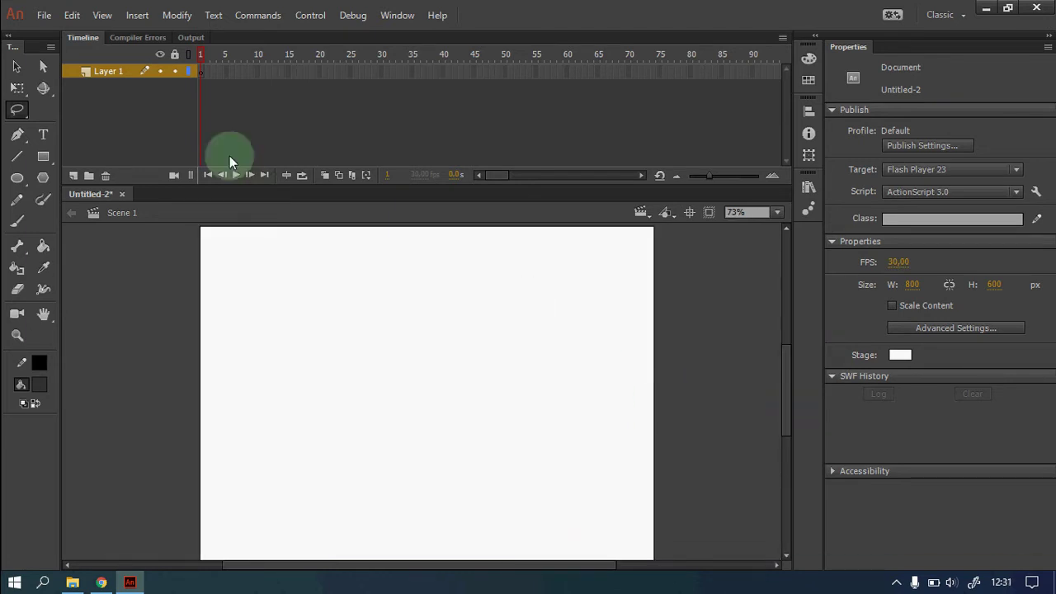
- Draw a blue-filled rectangle about 139 × 63 px just outside the right edge of the stage
{"action": "left_click", "coordinate": [16, 66]}
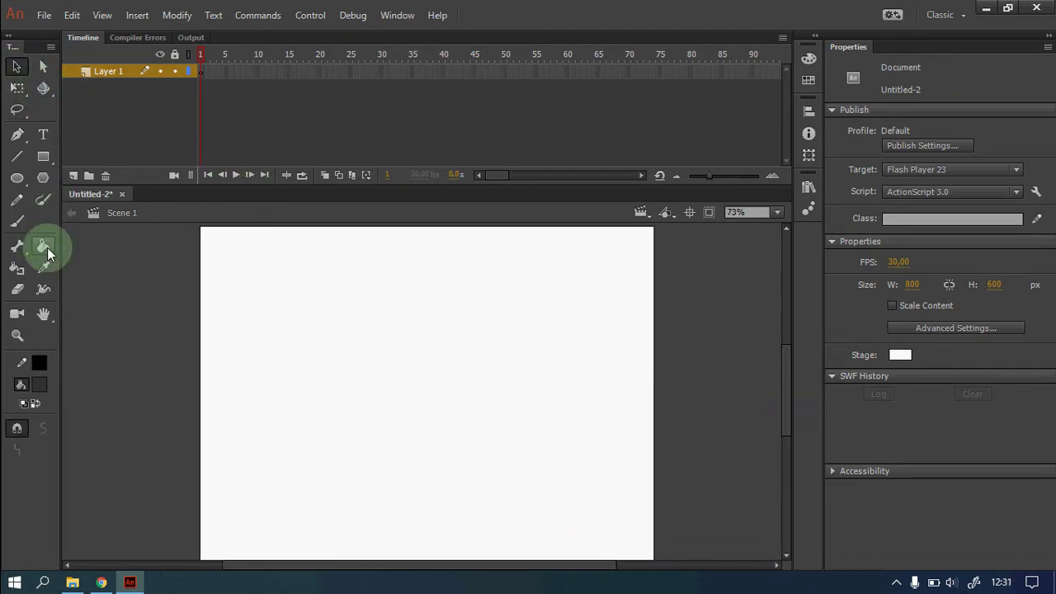
{"action": "left_click", "coordinate": [43, 390]}
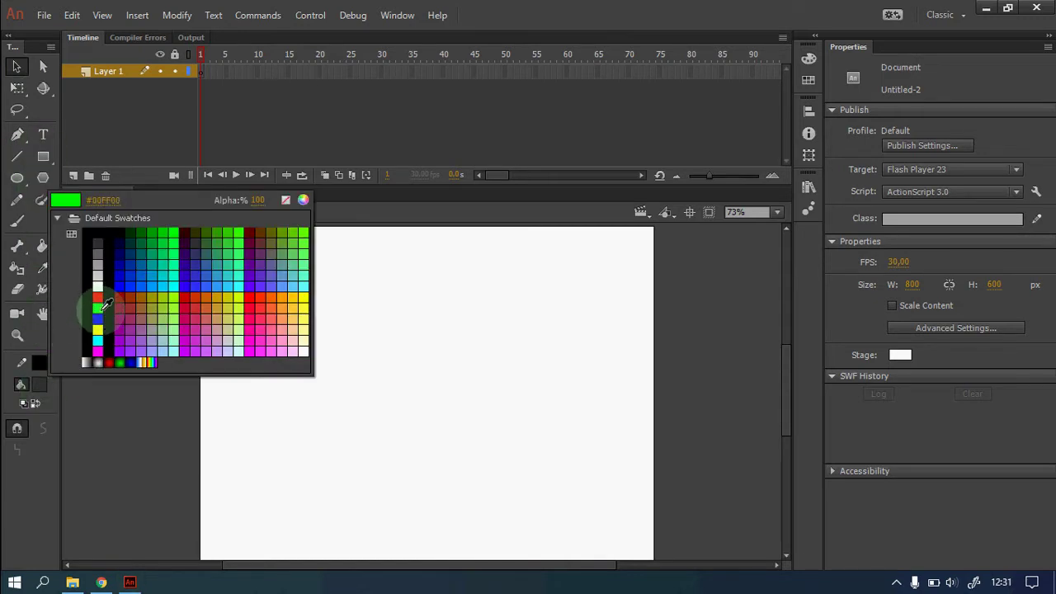
{"action": "left_click", "coordinate": [130, 287]}
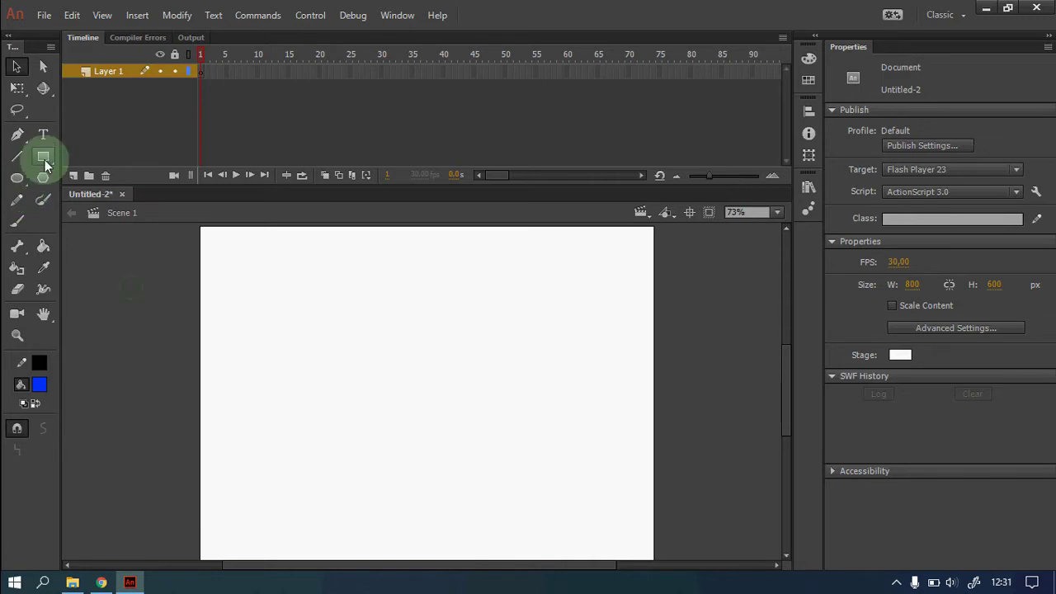
{"action": "left_click", "coordinate": [43, 157]}
{"action": "left_click_drag", "start_coordinate": [661, 372], "coordinate": [741, 407]}
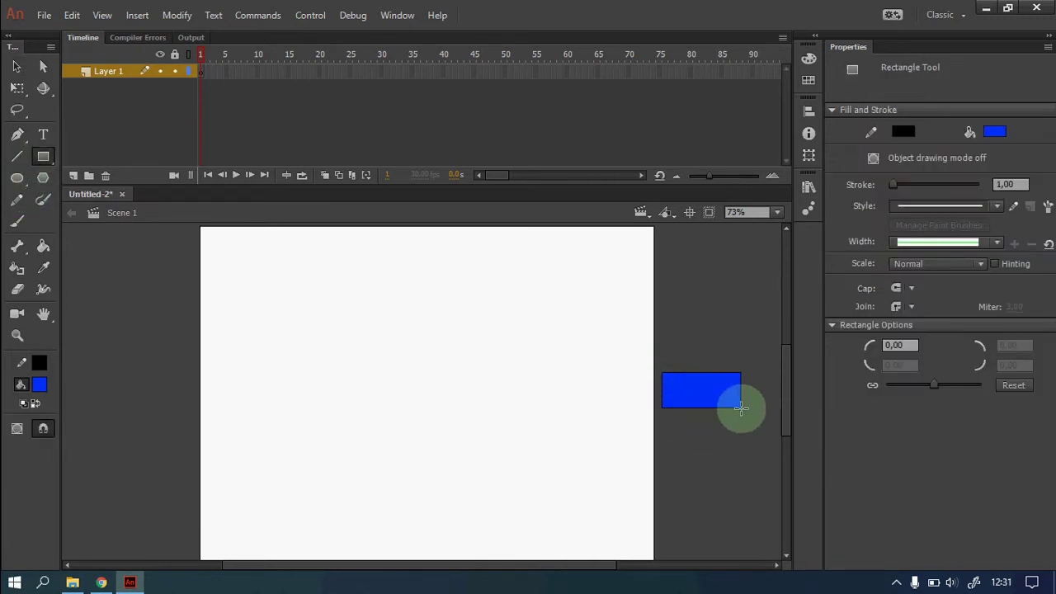
- Scale the whole blue rectangle, fill and outline together, down to about 93 × 42 px
{"action": "left_click", "coordinate": [16, 66]}
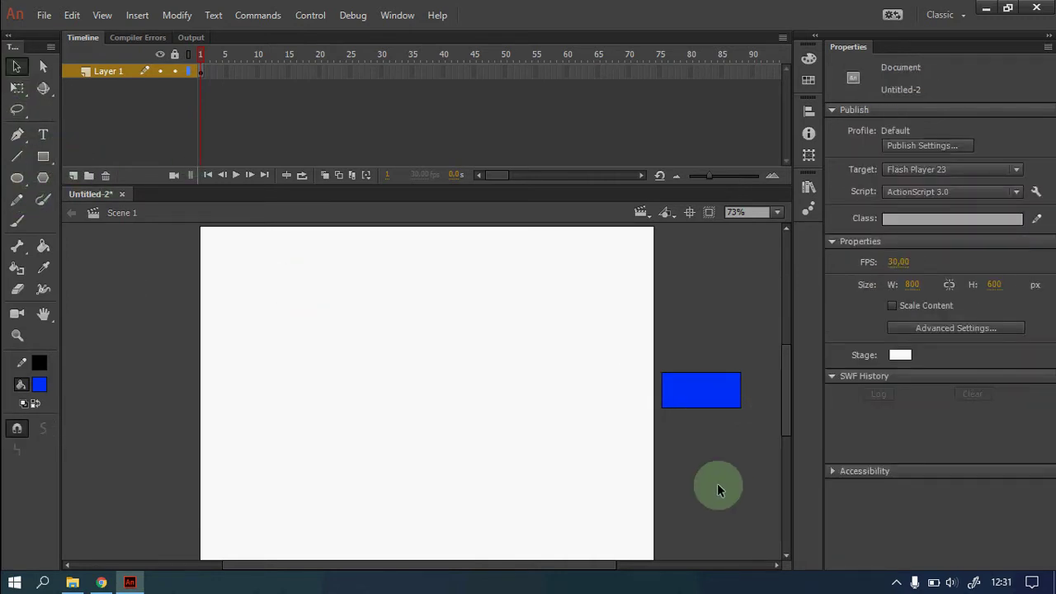
{"action": "left_click_drag", "start_coordinate": [631, 351], "coordinate": [762, 458]}
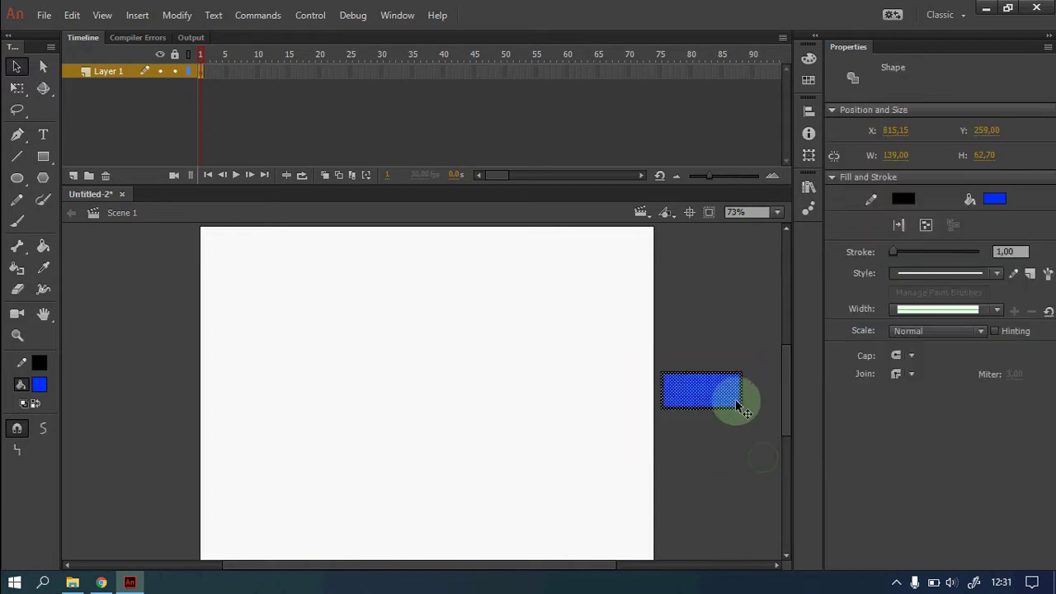
{"action": "left_click", "coordinate": [16, 86]}
{"action": "left_click_drag", "start_coordinate": [742, 373], "coordinate": [725, 380]}
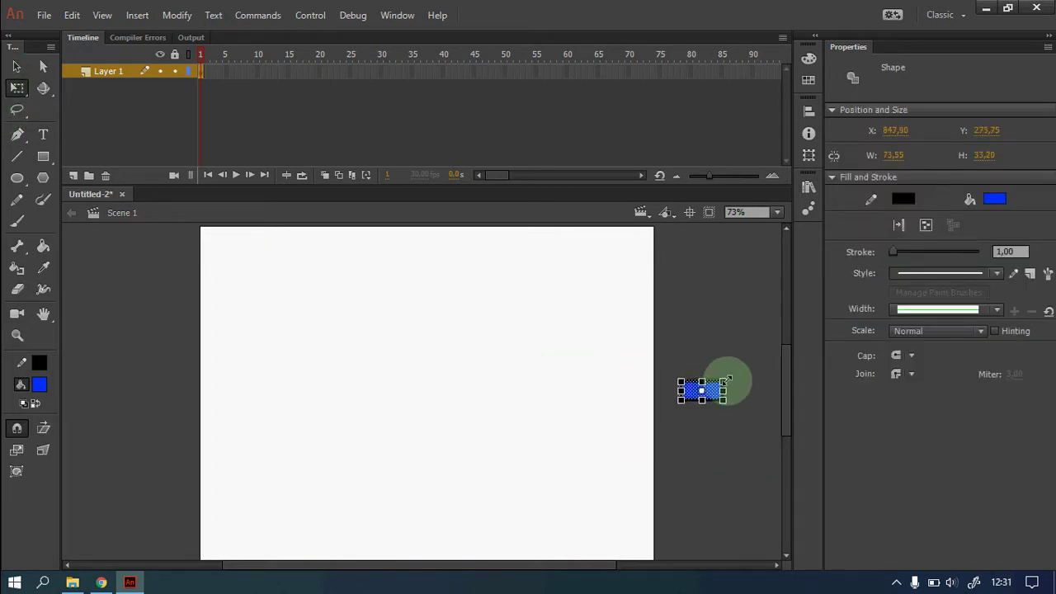
{"action": "key", "text": "ctrl+z"}
{"action": "key", "text": "v"}
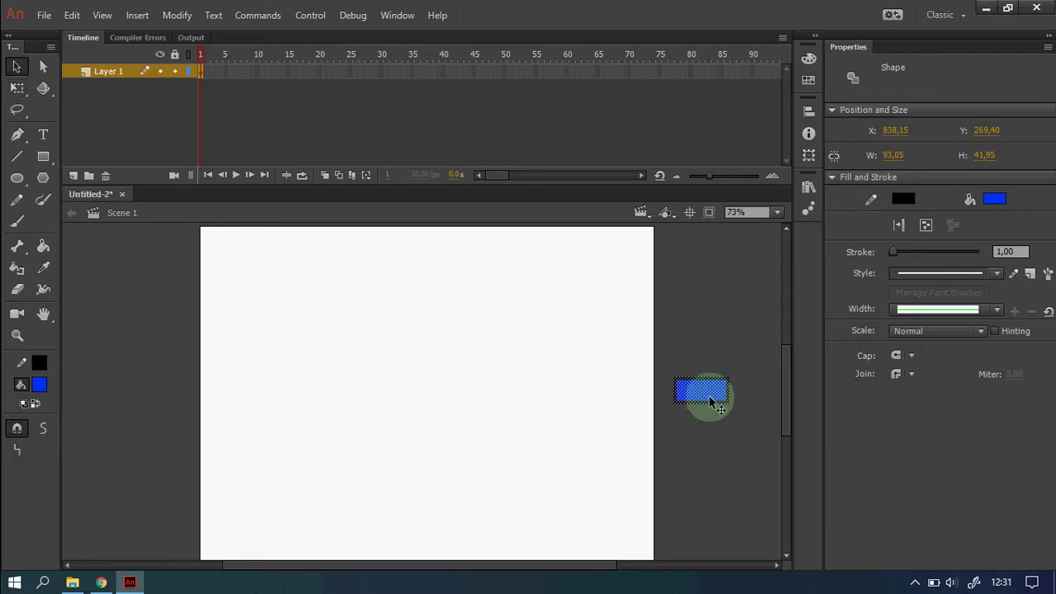
- Convert the blue rectangle to a Movie Clip symbol named "mobil"
{"action": "right_click", "coordinate": [709, 402]}
{"action": "left_click", "coordinate": [796, 546]}
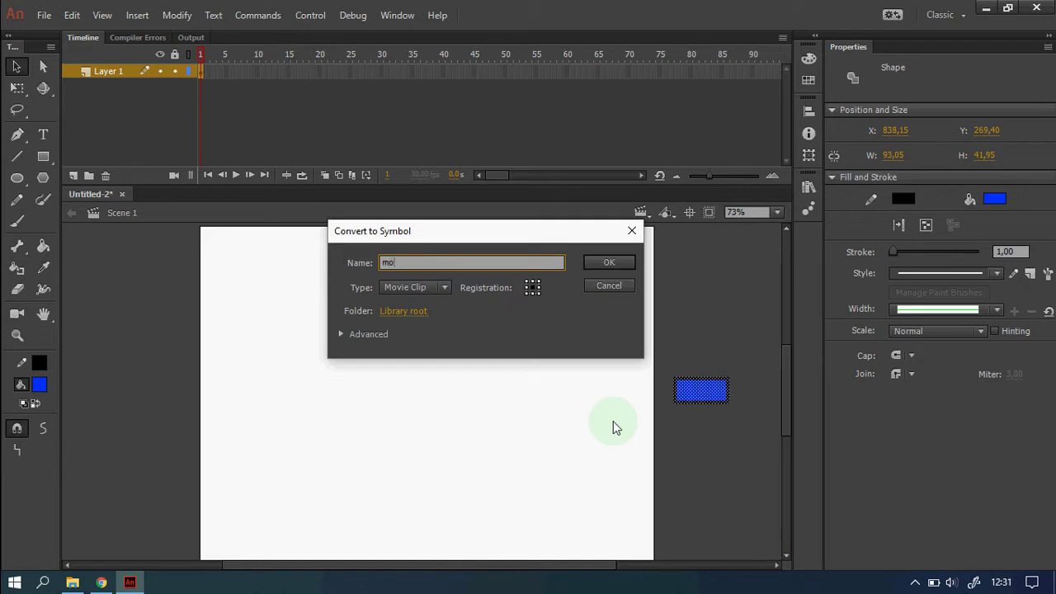
{"action": "type", "text": "mobil"}
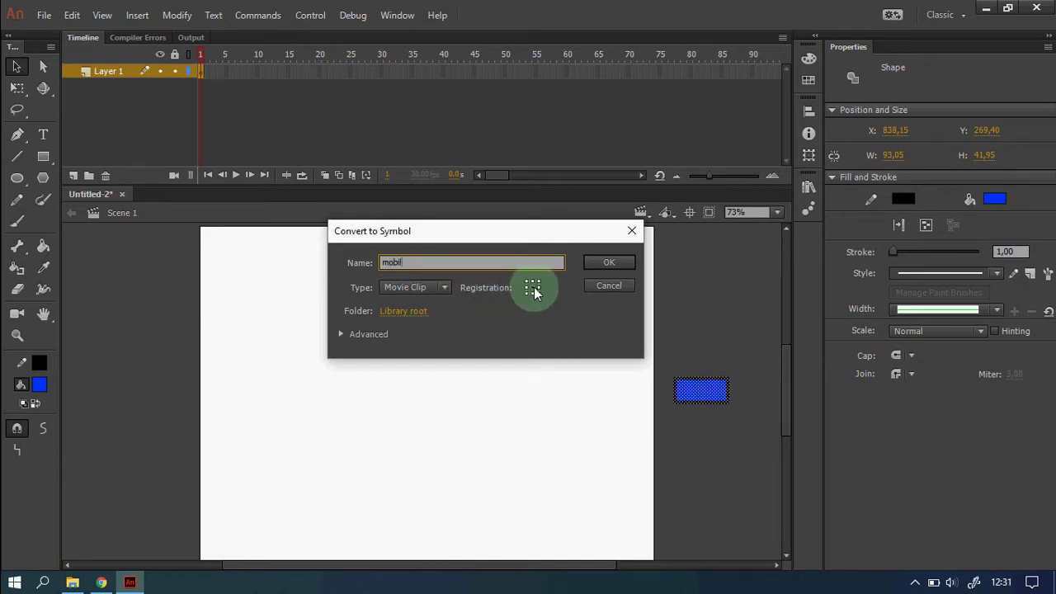
{"action": "left_click", "coordinate": [625, 264]}
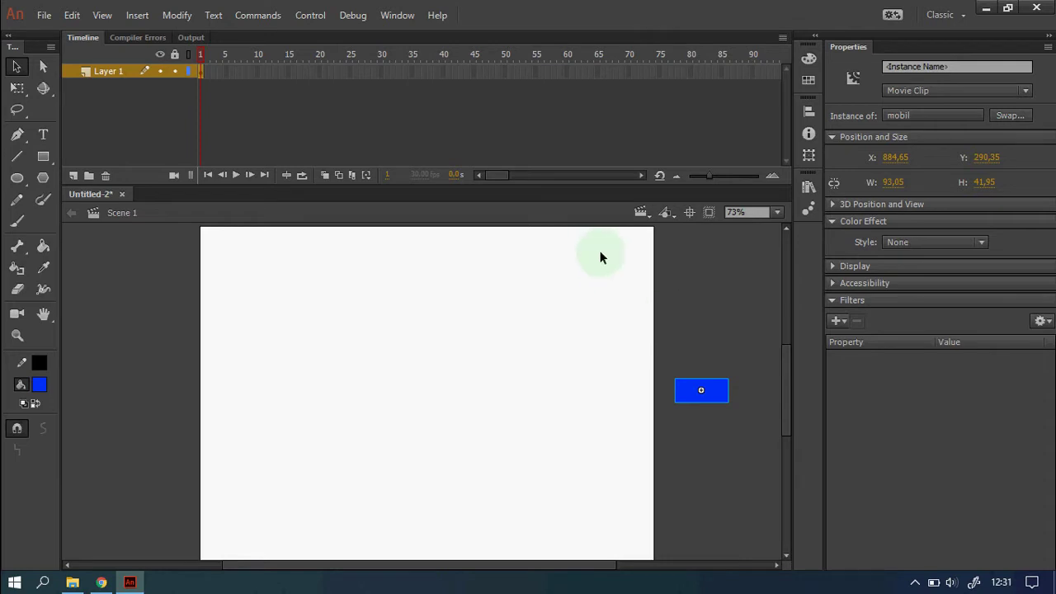
- Insert a keyframe at frame 180 of Layer 1 and add a classic motion guide to that layer
{"action": "left_click_drag", "start_coordinate": [497, 175], "coordinate": [536, 176]}
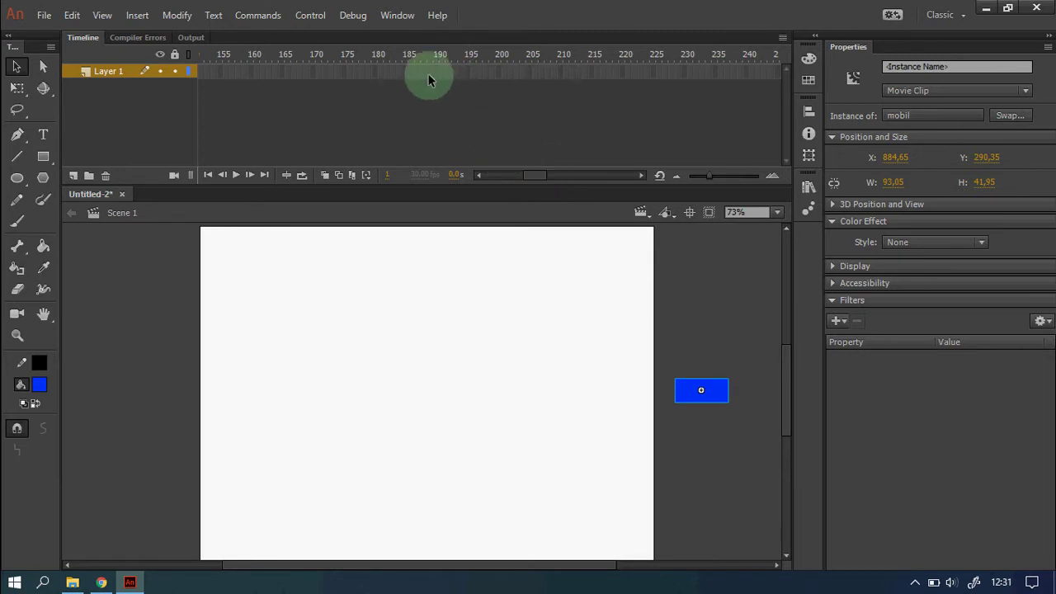
{"action": "left_click", "coordinate": [373, 72]}
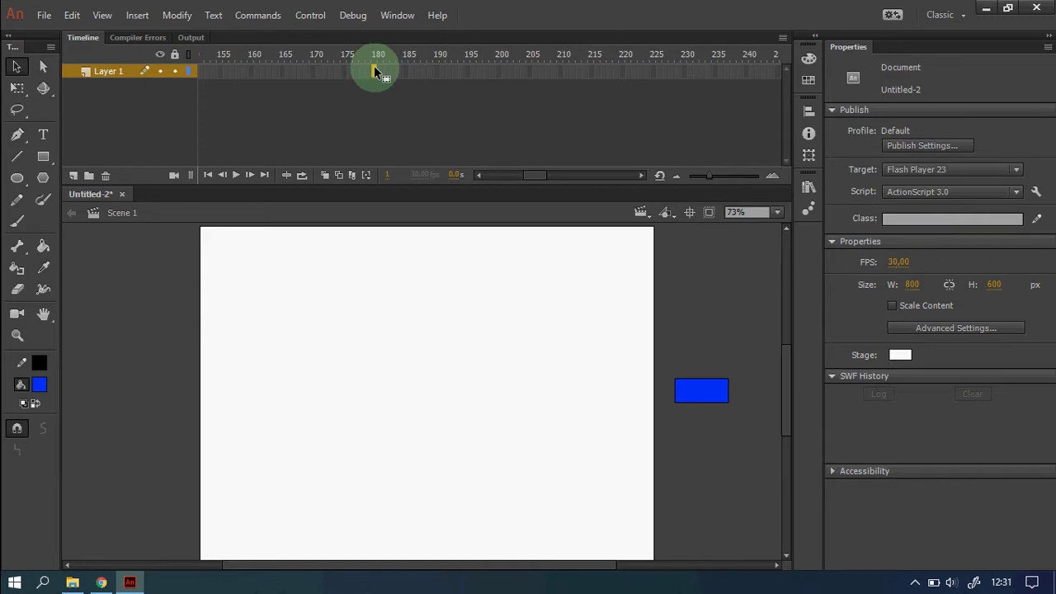
{"action": "right_click", "coordinate": [374, 67]}
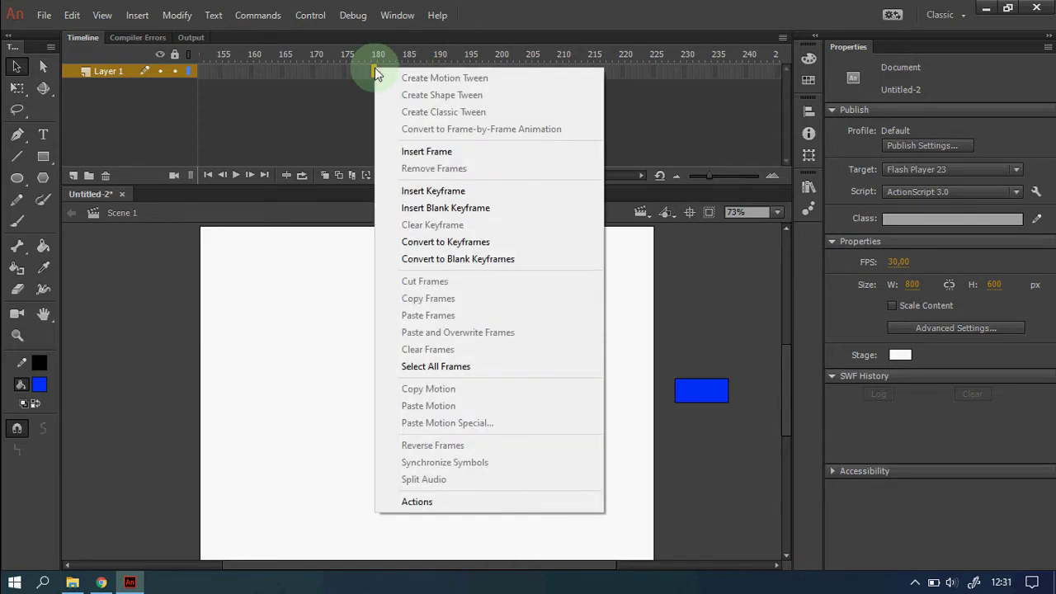
{"action": "left_click", "coordinate": [491, 195]}
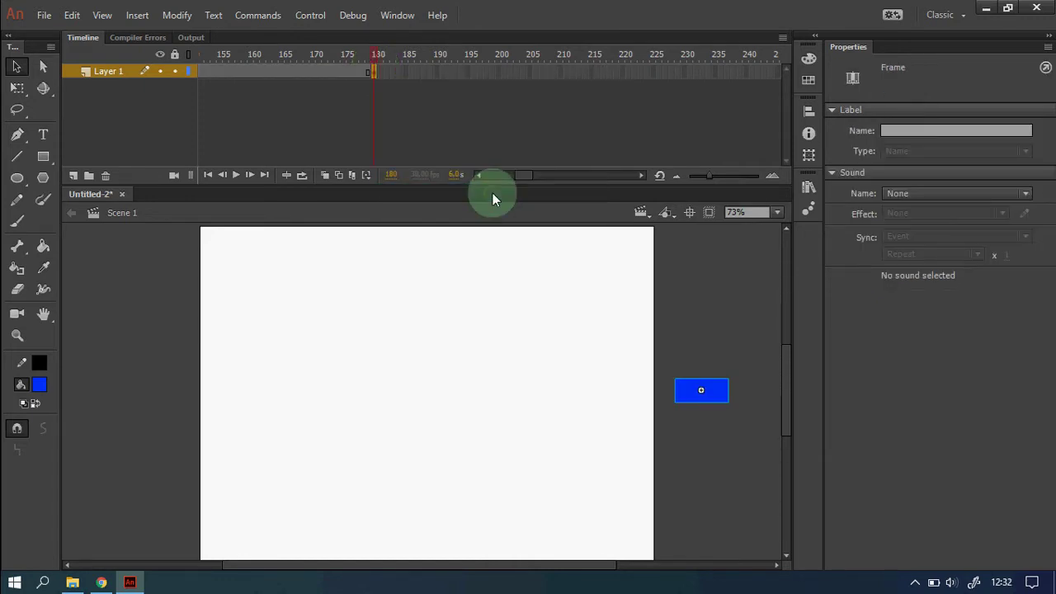
{"action": "right_click", "coordinate": [106, 71]}
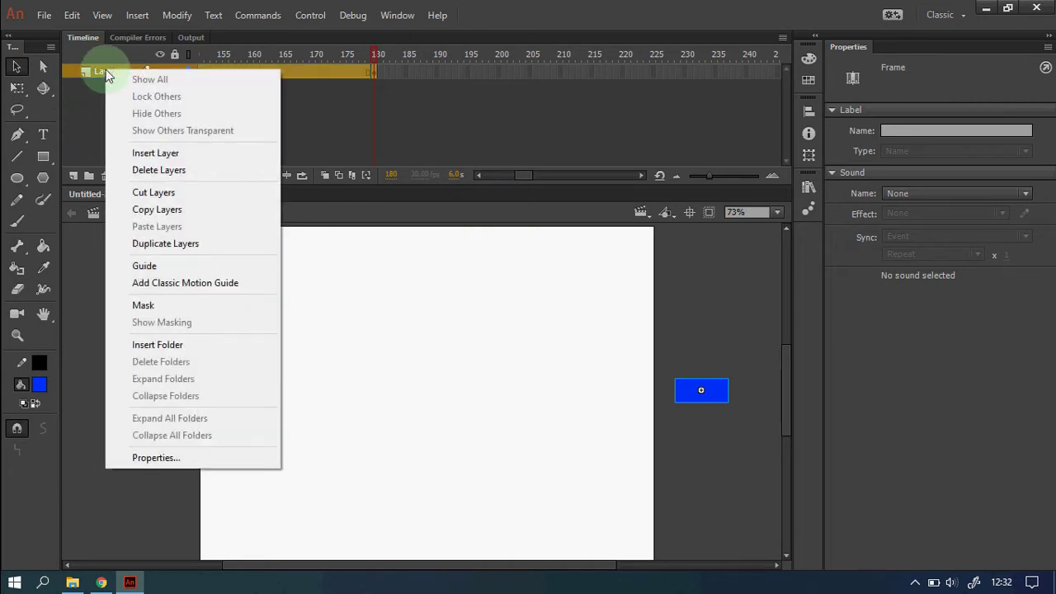
{"action": "left_click", "coordinate": [244, 285]}
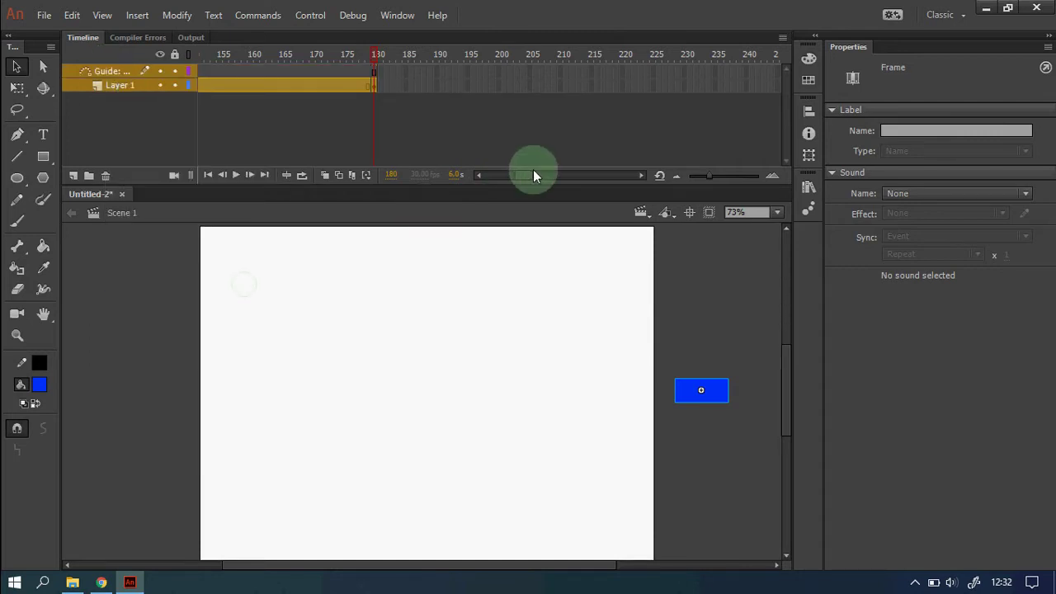
- On frame 1 of the guide layer, draw a wavy path across the stage from below the rectangle past the left edge, using the Pencil in Smooth mode
{"action": "left_click_drag", "start_coordinate": [533, 172], "coordinate": [459, 180]}
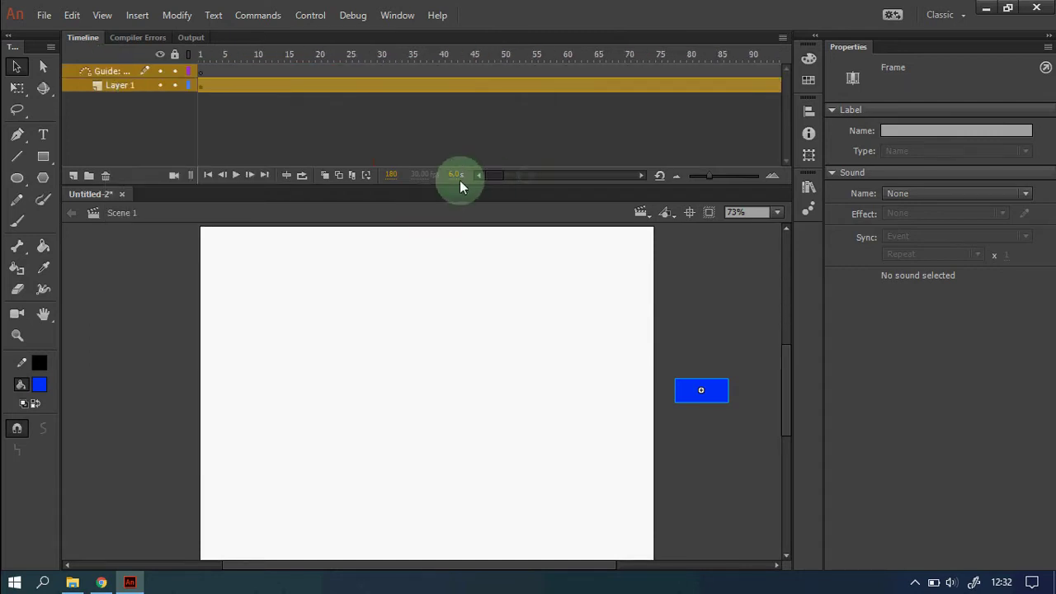
{"action": "left_click", "coordinate": [203, 71]}
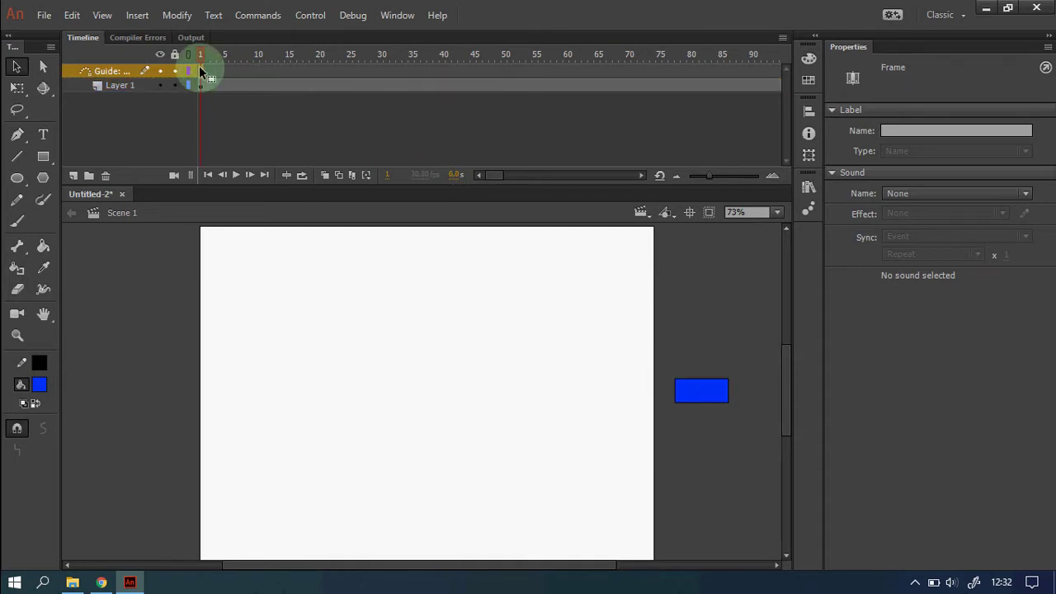
{"action": "left_click", "coordinate": [21, 219]}
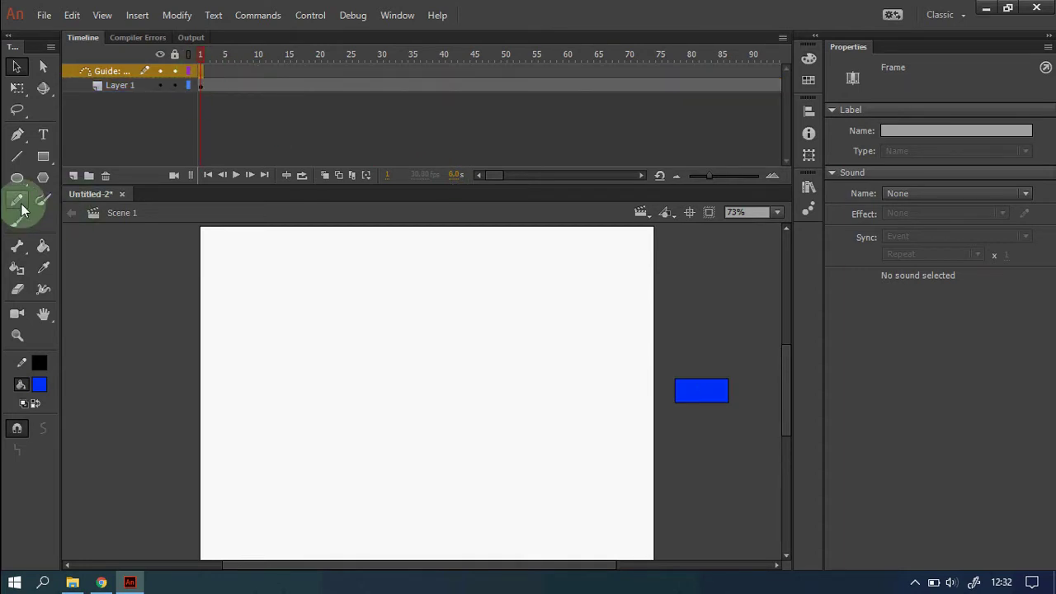
{"action": "left_click", "coordinate": [43, 428]}
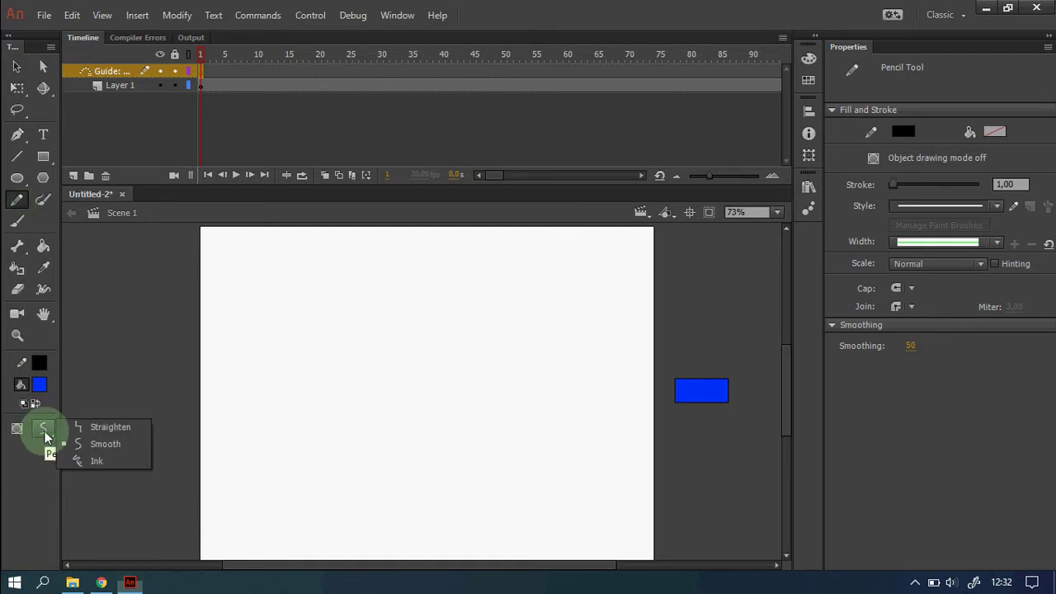
{"action": "left_click", "coordinate": [113, 446]}
{"action": "left_click_drag", "start_coordinate": [207, 89], "coordinate": [201, 71]}
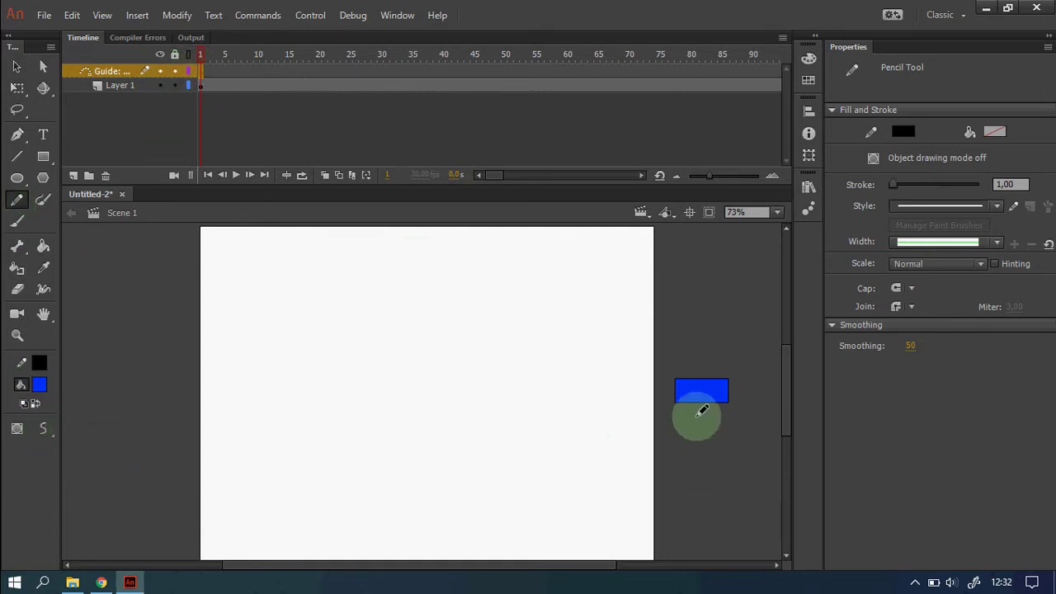
{"action": "mouse_move", "coordinate": [697, 415]}
{"action": "left_mouse_down"}
{"action": "mouse_move", "coordinate": [578, 386]}
{"action": "mouse_move", "coordinate": [463, 426]}
{"action": "mouse_move", "coordinate": [402, 399]}
{"action": "mouse_move", "coordinate": [300, 411]}
{"action": "mouse_move", "coordinate": [150, 381]}
{"action": "left_mouse_up"}
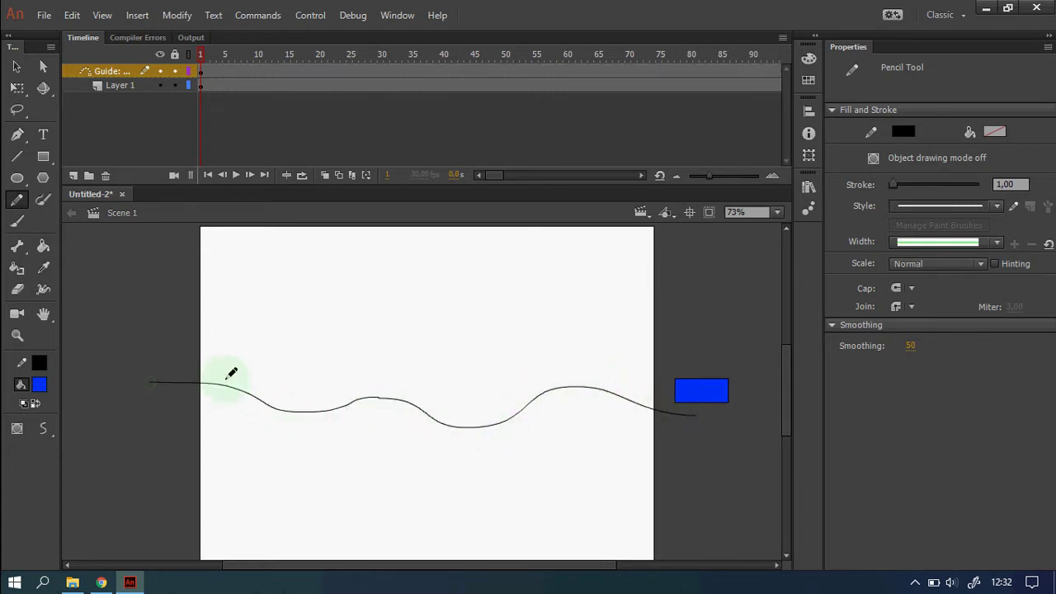
{"action": "left_click", "coordinate": [17, 69]}
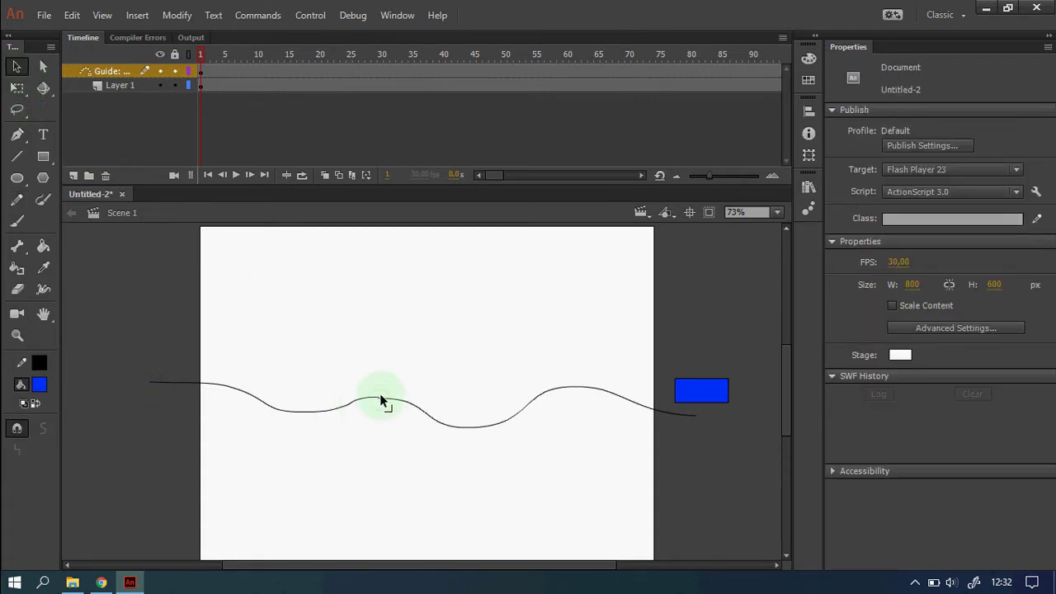
- On frame 1 of Layer 1, snap the centre of the mobil clip to the right end of the guide path
{"action": "left_click", "coordinate": [196, 86]}
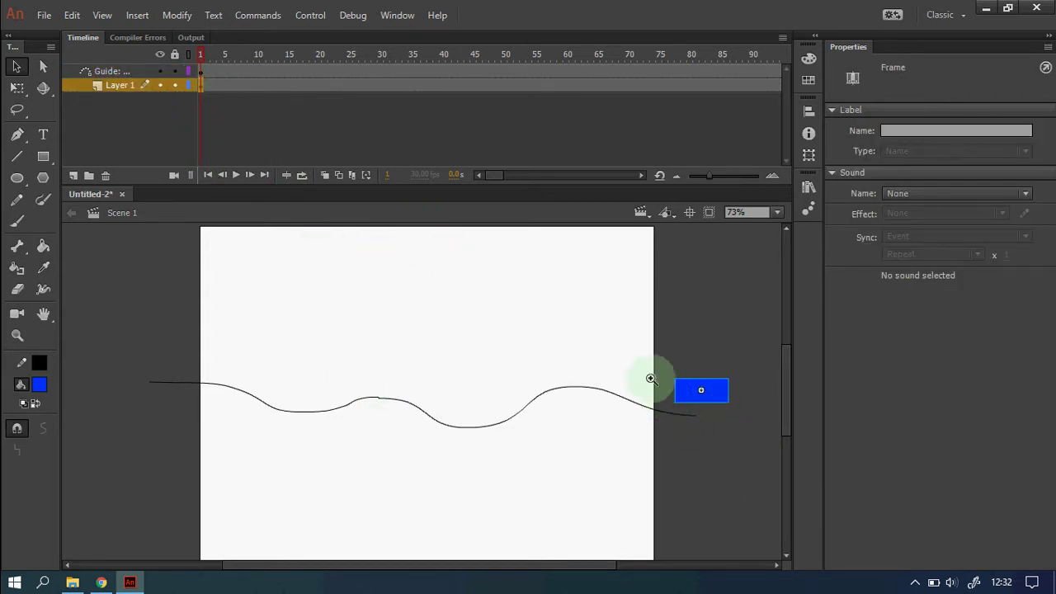
{"action": "key", "text": "z"}
{"action": "left_click_drag", "start_coordinate": [624, 346], "coordinate": [745, 482]}
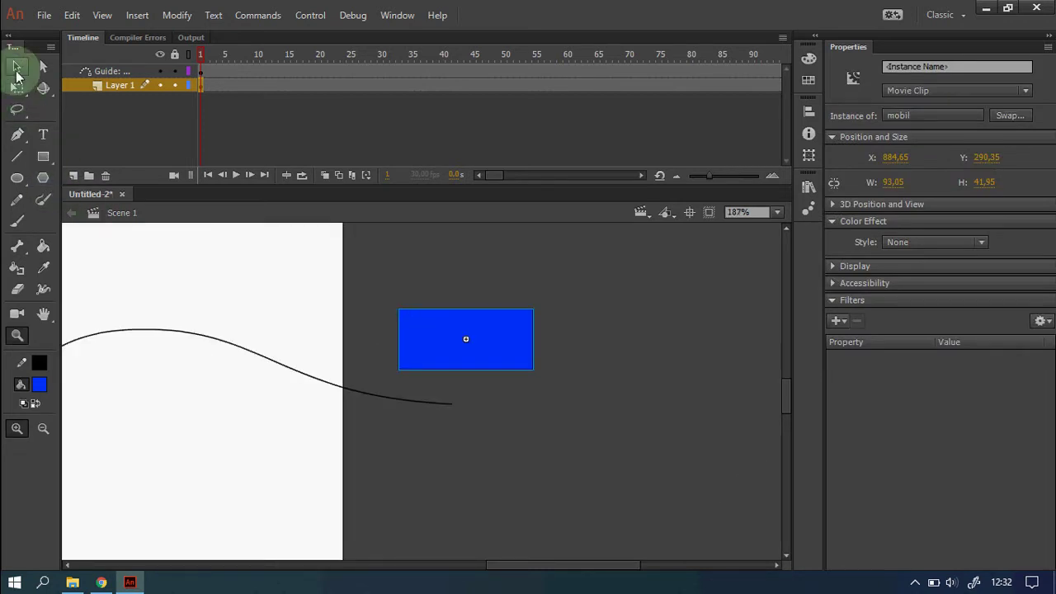
{"action": "left_click", "coordinate": [16, 67]}
{"action": "mouse_move", "coordinate": [479, 345]}
{"action": "left_mouse_down"}
{"action": "mouse_move", "coordinate": [477, 365]}
{"action": "mouse_move", "coordinate": [501, 379]}
{"action": "mouse_move", "coordinate": [486, 328]}
{"action": "left_mouse_up"}
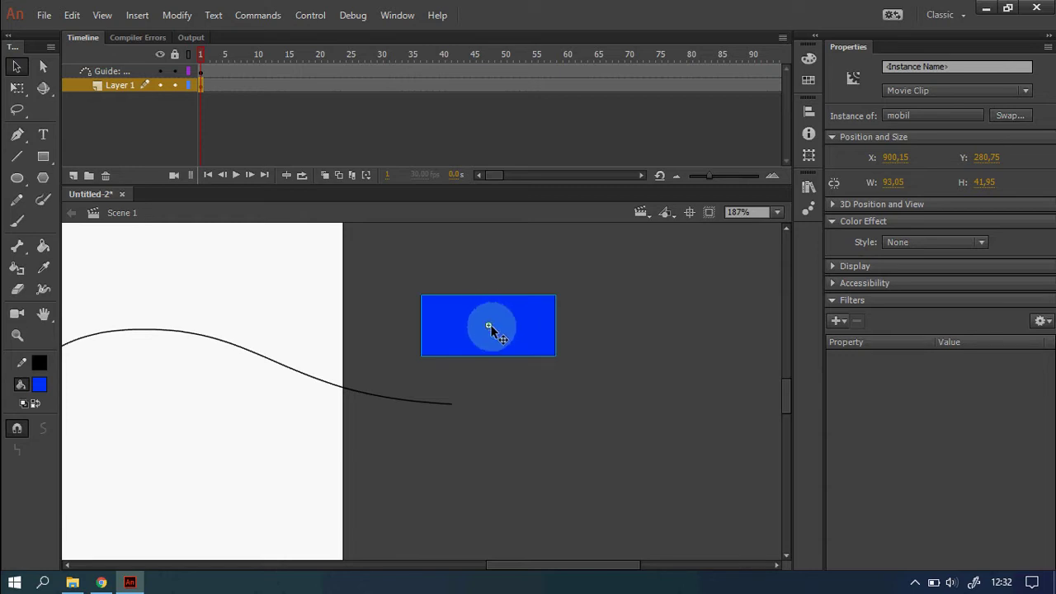
{"action": "left_click_drag", "start_coordinate": [501, 329], "coordinate": [469, 407]}
{"action": "key", "text": "z"}
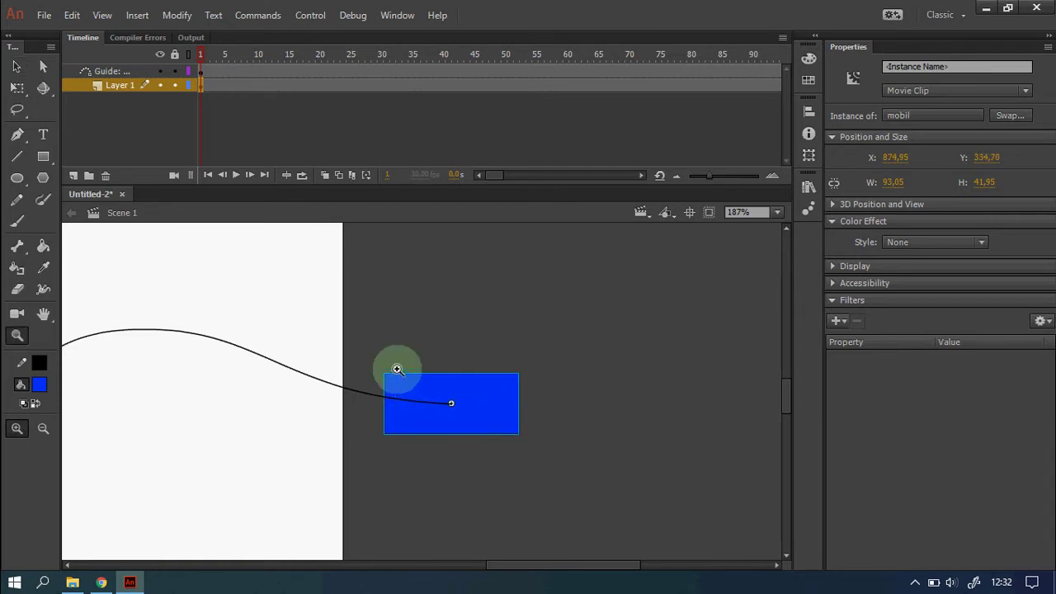
- On frame 180 of Layer 1, move the mobil clip across the stage to just beyond its left edge, near the path's left end
{"action": "left_click", "coordinate": [44, 429]}
{"action": "left_click", "coordinate": [179, 423]}
{"action": "left_click", "coordinate": [283, 439]}
{"action": "left_click", "coordinate": [337, 446]}
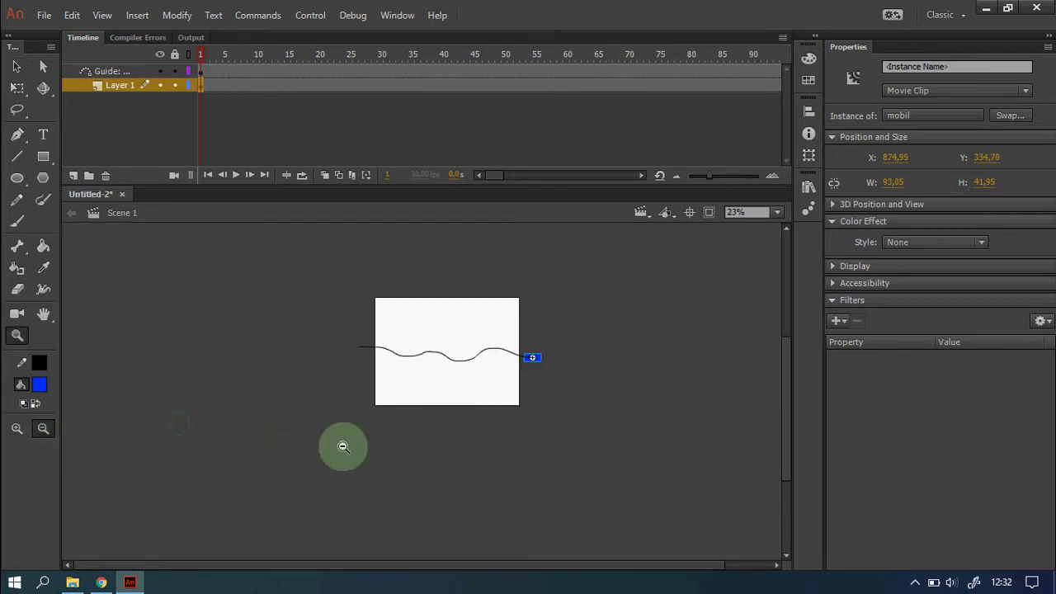
{"action": "left_click_drag", "start_coordinate": [497, 176], "coordinate": [520, 174]}
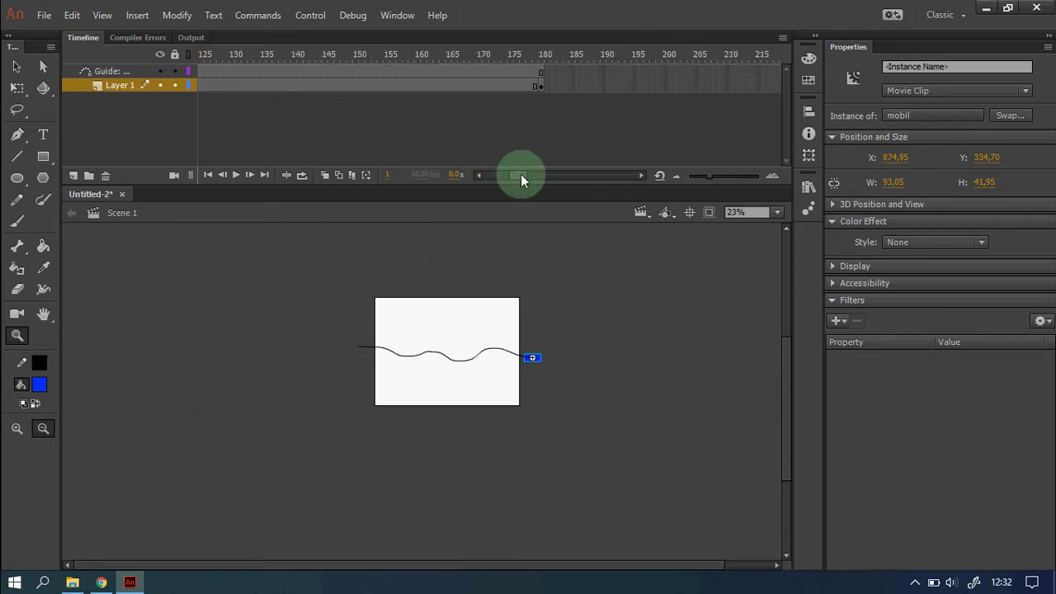
{"action": "left_click", "coordinate": [545, 57]}
{"action": "left_click", "coordinate": [520, 350]}
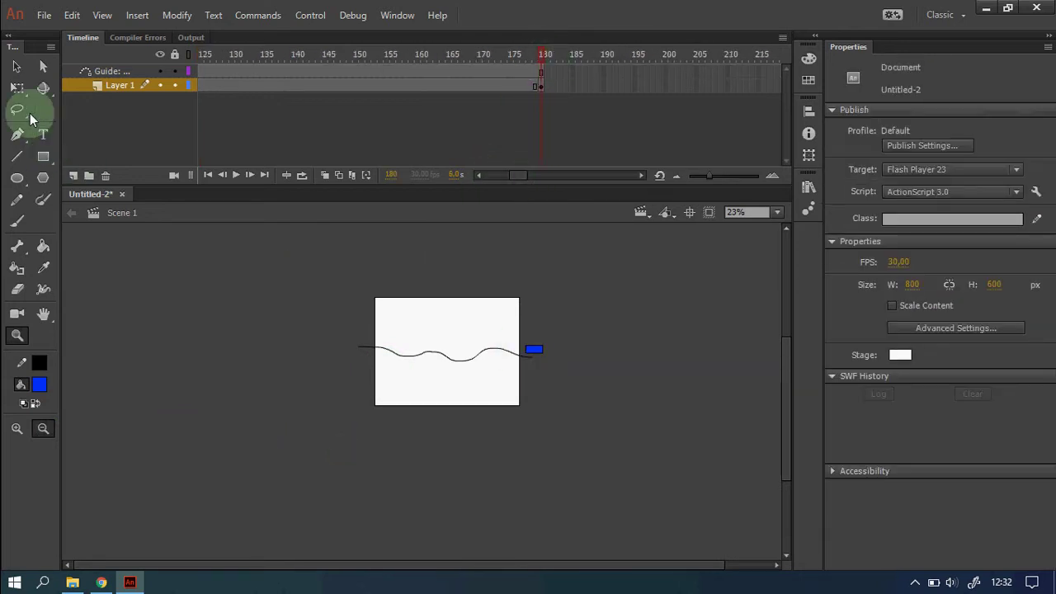
{"action": "left_click", "coordinate": [17, 66]}
{"action": "left_click", "coordinate": [404, 353]}
{"action": "scroll", "coordinate": [499, 404], "scroll_direction": "up", "scroll_amount": 3}
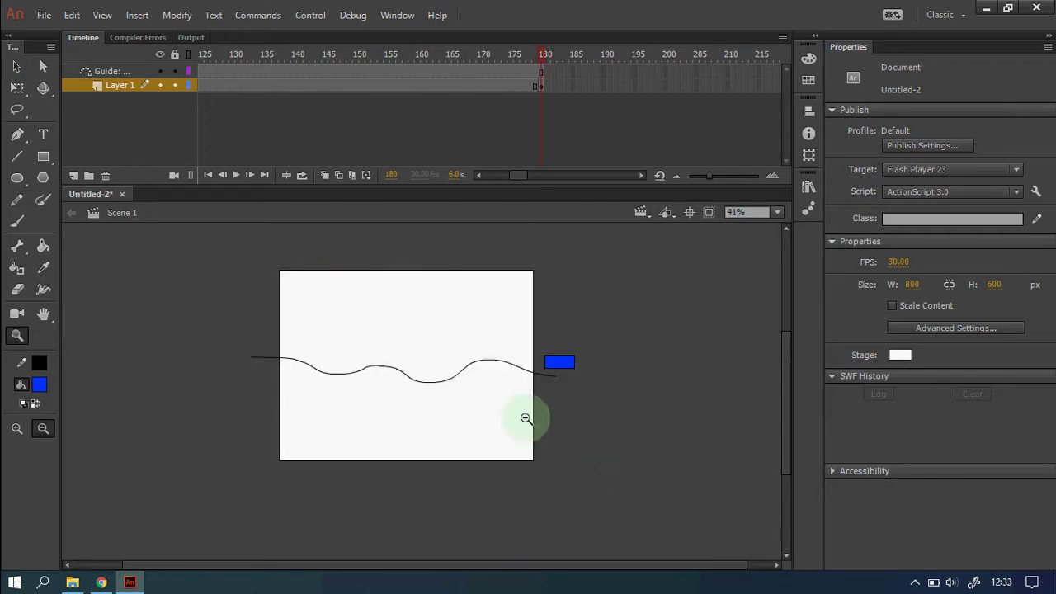
{"action": "left_click", "coordinate": [558, 377]}
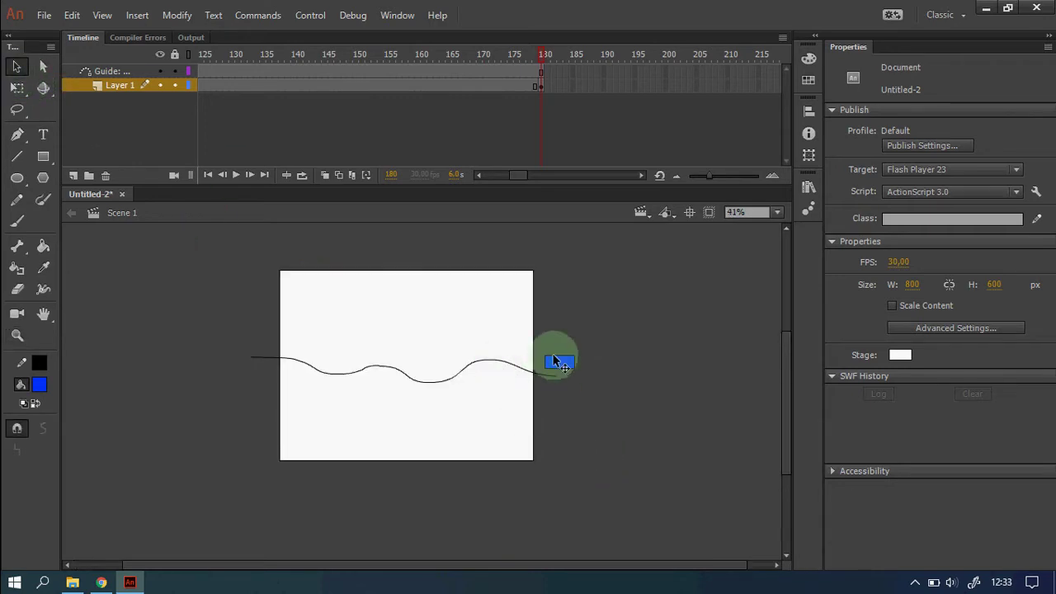
{"action": "left_click_drag", "start_coordinate": [559, 363], "coordinate": [304, 385]}
- Snap the centre of the mobil clip to the left end of the guide path on frame 180
{"action": "key", "text": "z"}
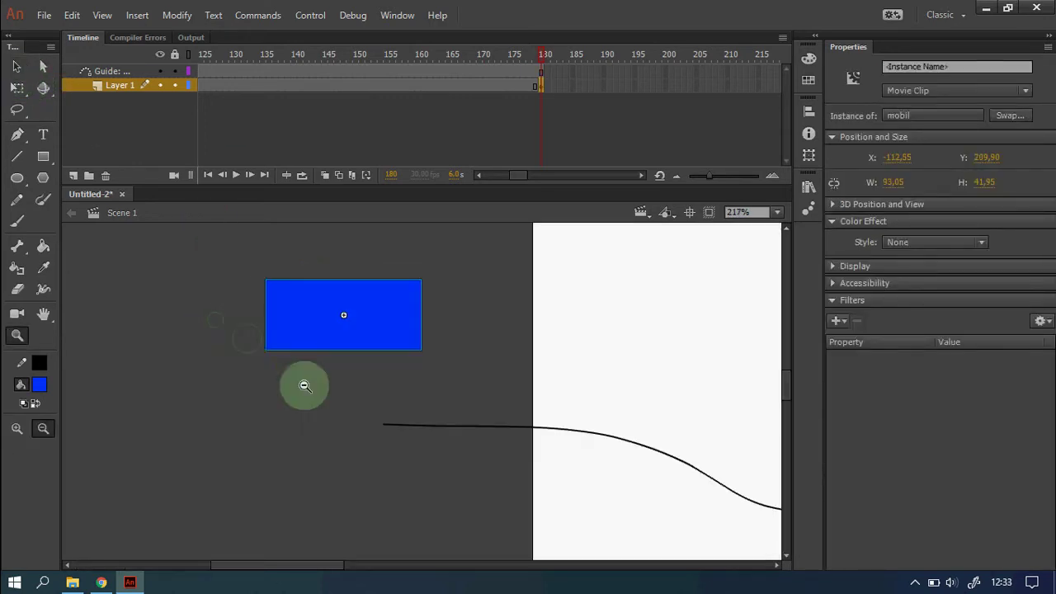
{"action": "left_click", "coordinate": [17, 66]}
{"action": "left_click_drag", "start_coordinate": [346, 334], "coordinate": [389, 437]}
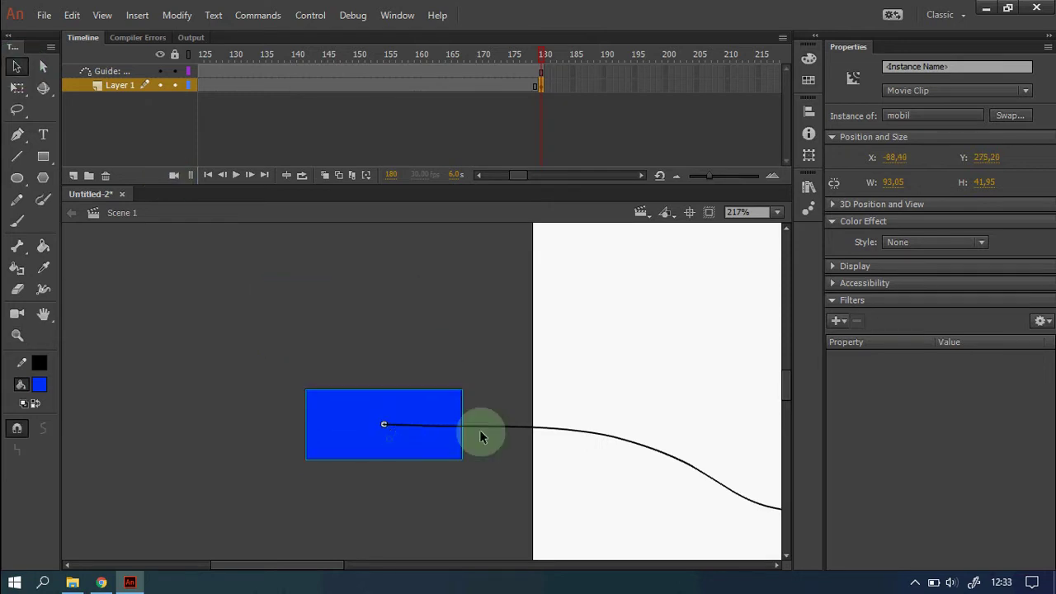
{"action": "left_click", "coordinate": [611, 411]}
- Create a classic tween on Layer 1 between the keyframes at frames 1 and 180
{"action": "key", "text": "z"}
{"action": "left_click", "coordinate": [635, 419], "text": "alt"}
{"action": "left_click", "coordinate": [643, 427], "text": "alt"}
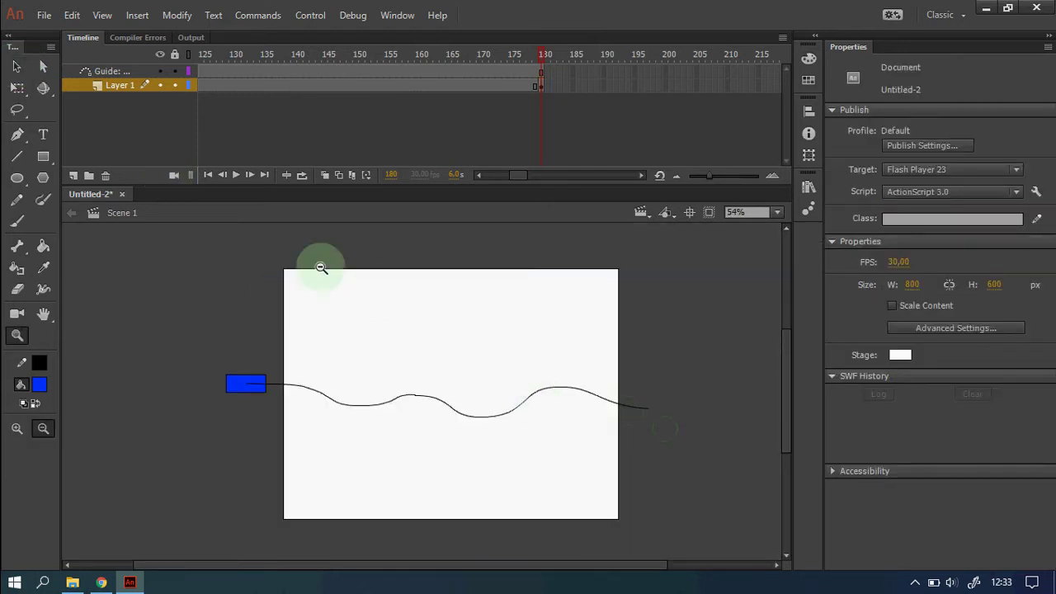
{"action": "left_click_drag", "start_coordinate": [228, 248], "coordinate": [663, 540]}
{"action": "left_click", "coordinate": [18, 66]}
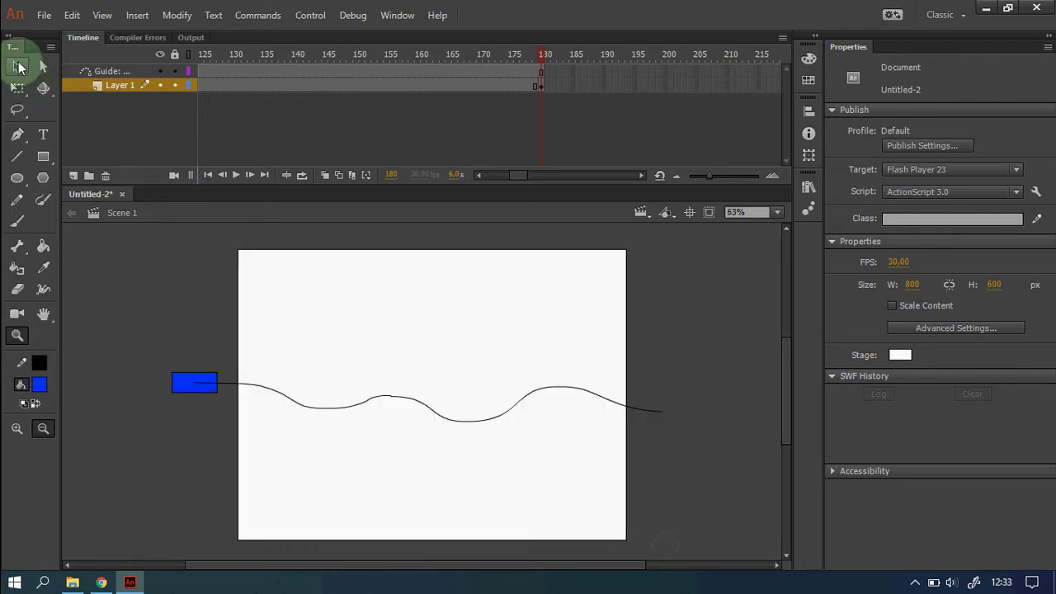
{"action": "left_click", "coordinate": [506, 174]}
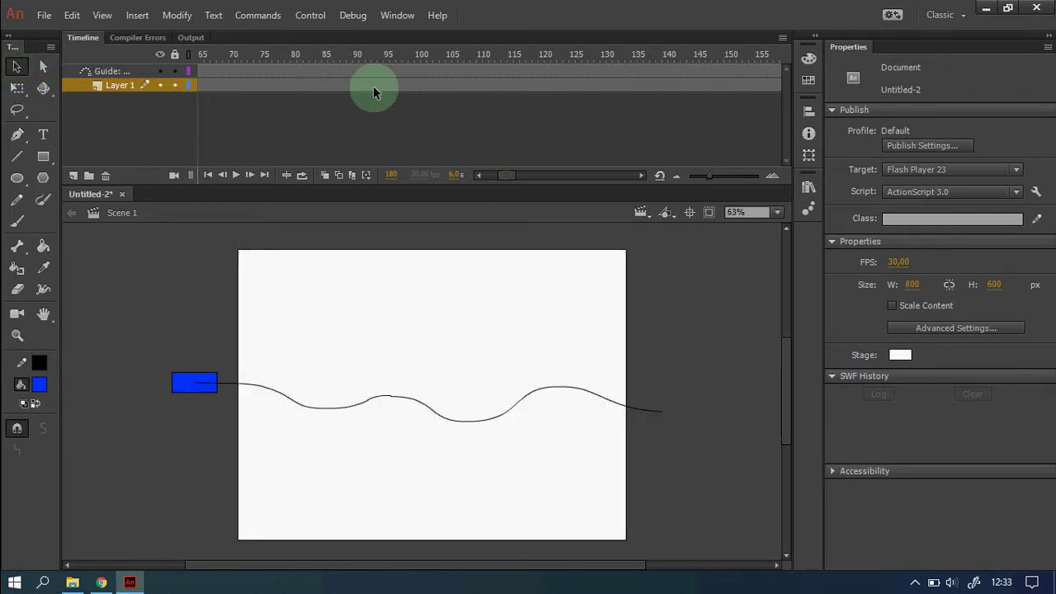
{"action": "right_click", "coordinate": [376, 84]}
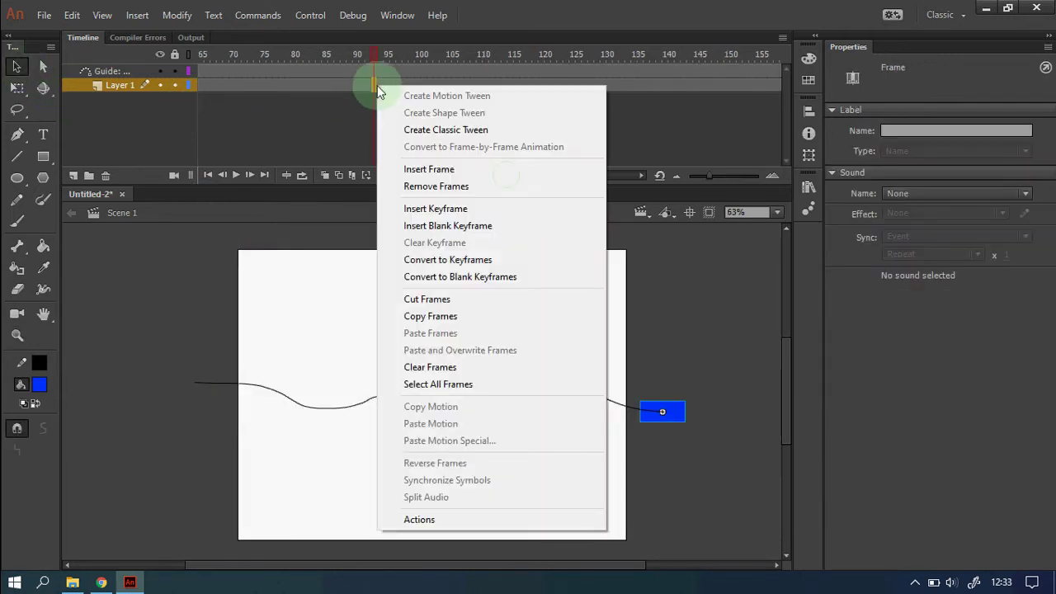
{"action": "left_click", "coordinate": [490, 131]}
- Scrub the tween through to frame 180, test the movie and close the preview
{"action": "left_click_drag", "start_coordinate": [388, 56], "coordinate": [651, 218]}
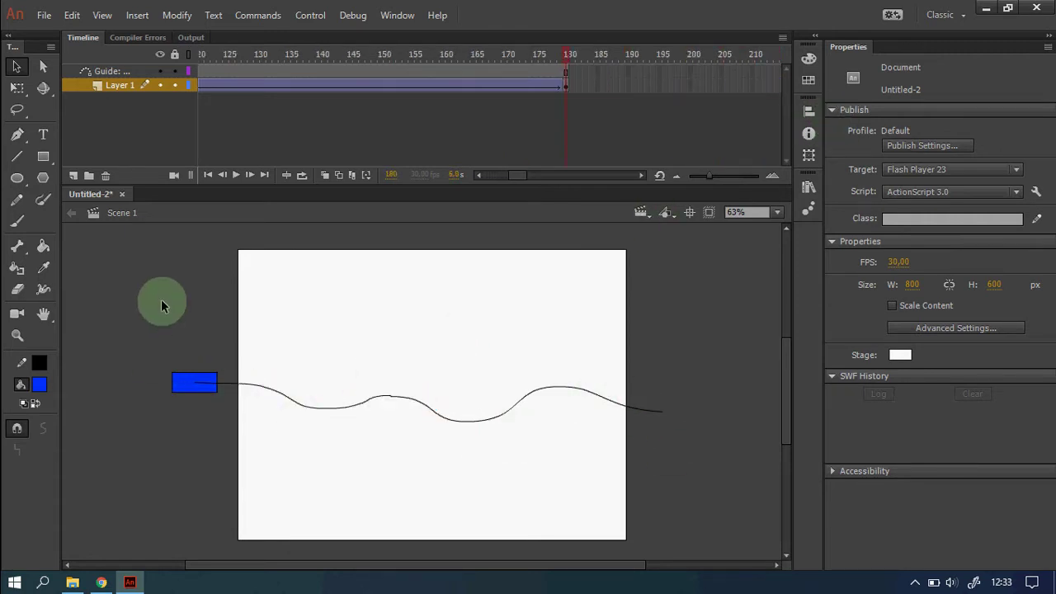
{"action": "key", "text": "ctrl+Return"}
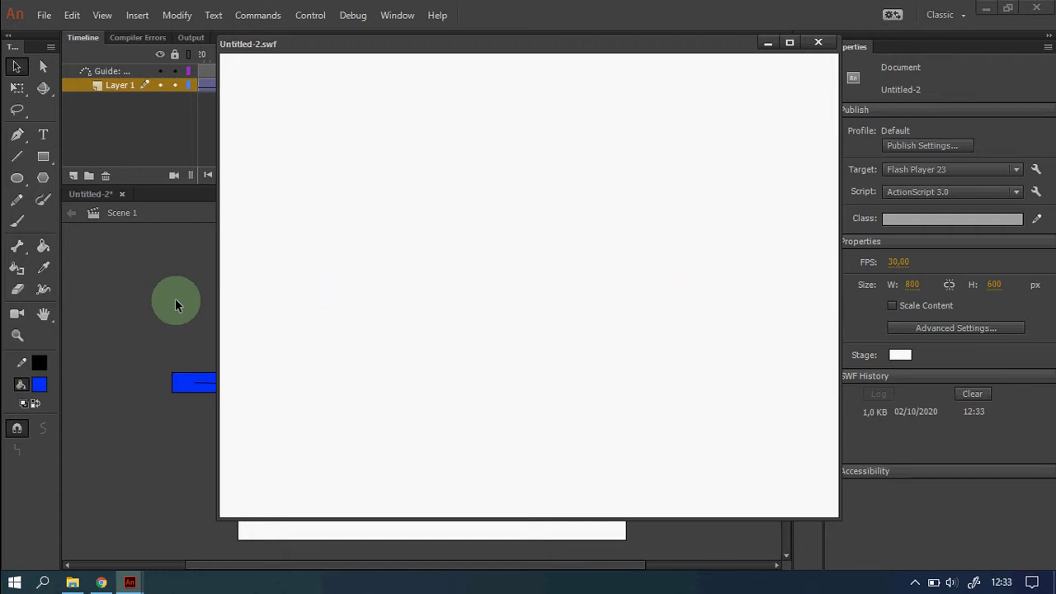
{"action": "left_click", "coordinate": [828, 48]}
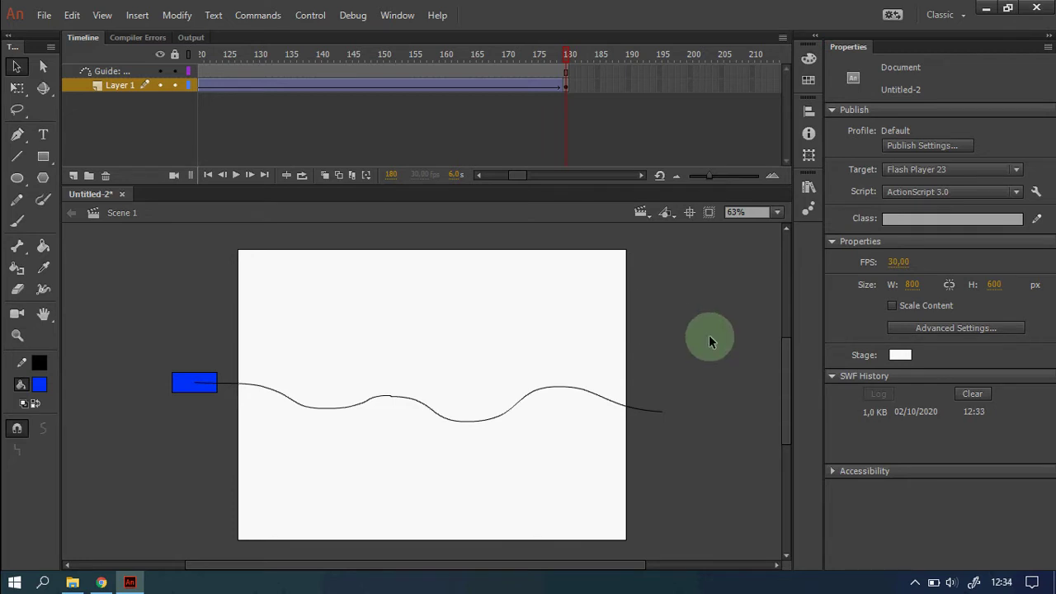
- Scrub the animation from frame 1 to frame 55 and examine up close how the clip's angle relates to the curved guide path
{"action": "left_click_drag", "start_coordinate": [522, 175], "coordinate": [485, 173]}
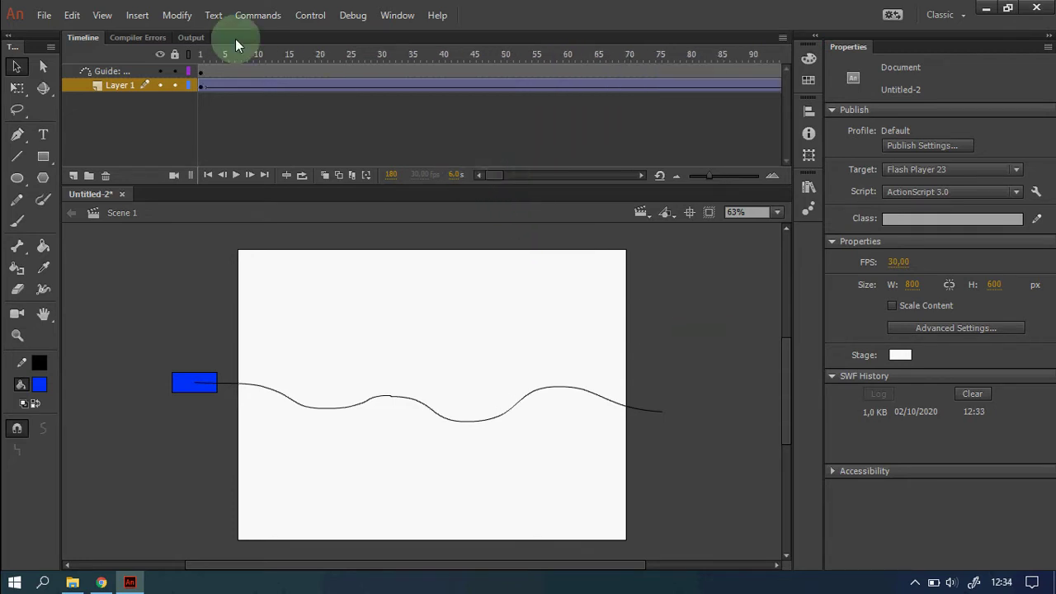
{"action": "mouse_move", "coordinate": [208, 53]}
{"action": "left_mouse_down"}
{"action": "mouse_move", "coordinate": [301, 66]}
{"action": "mouse_move", "coordinate": [678, 66]}
{"action": "mouse_move", "coordinate": [198, 62]}
{"action": "left_mouse_up"}
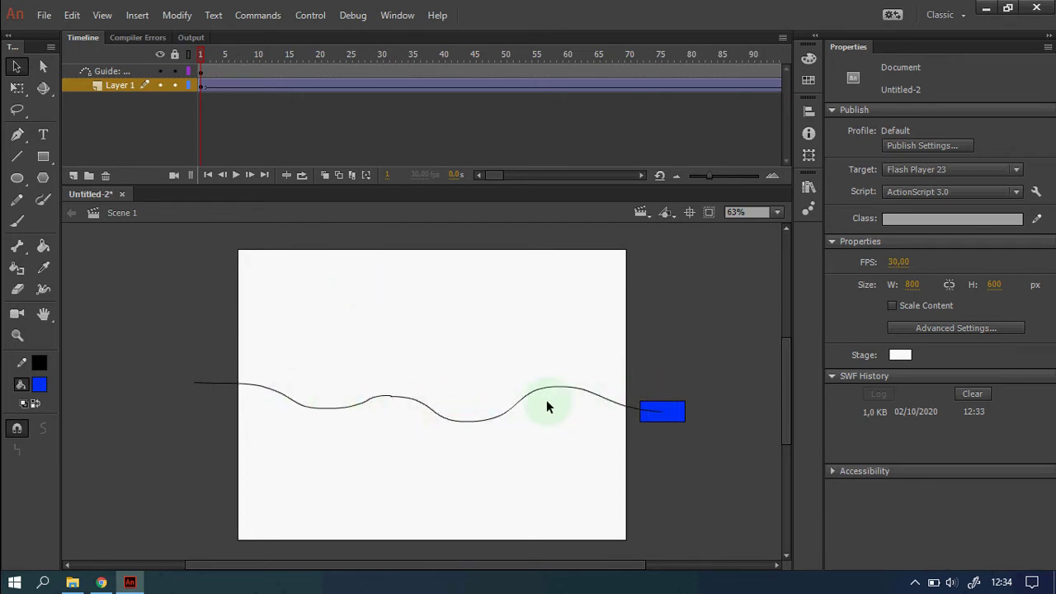
{"action": "left_click_drag", "start_coordinate": [196, 61], "coordinate": [245, 66]}
{"action": "left_click", "coordinate": [430, 86]}
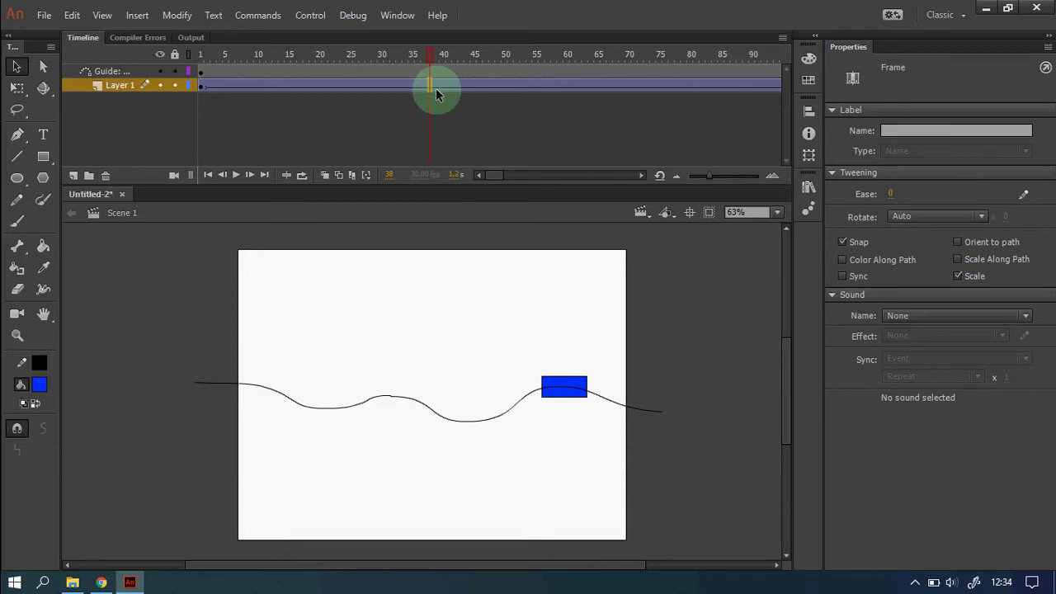
{"action": "left_click_drag", "start_coordinate": [431, 54], "coordinate": [531, 67]}
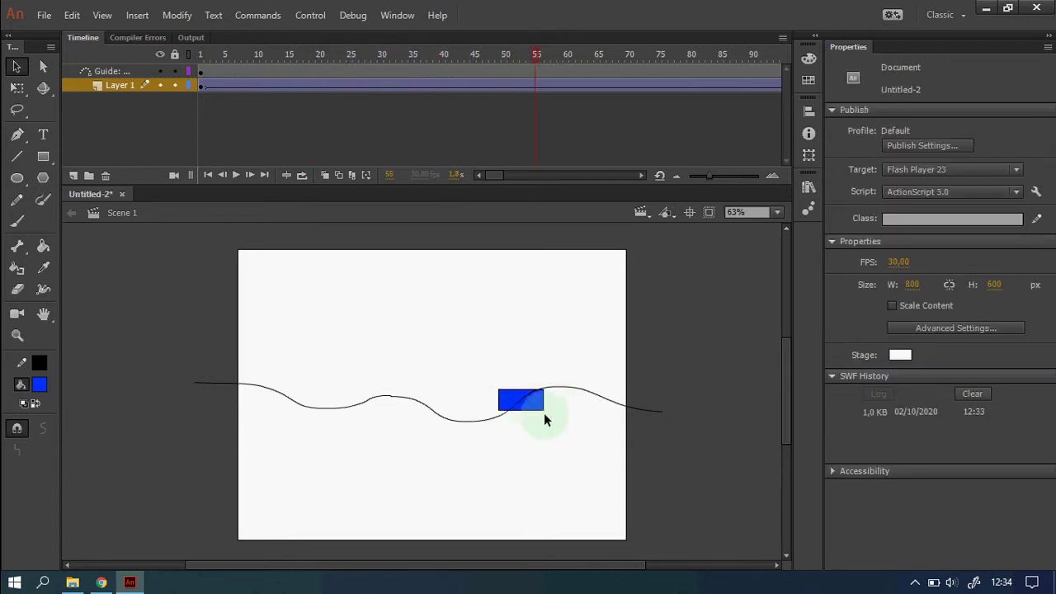
{"action": "key", "text": "z"}
{"action": "left_click_drag", "start_coordinate": [471, 368], "coordinate": [608, 459]}
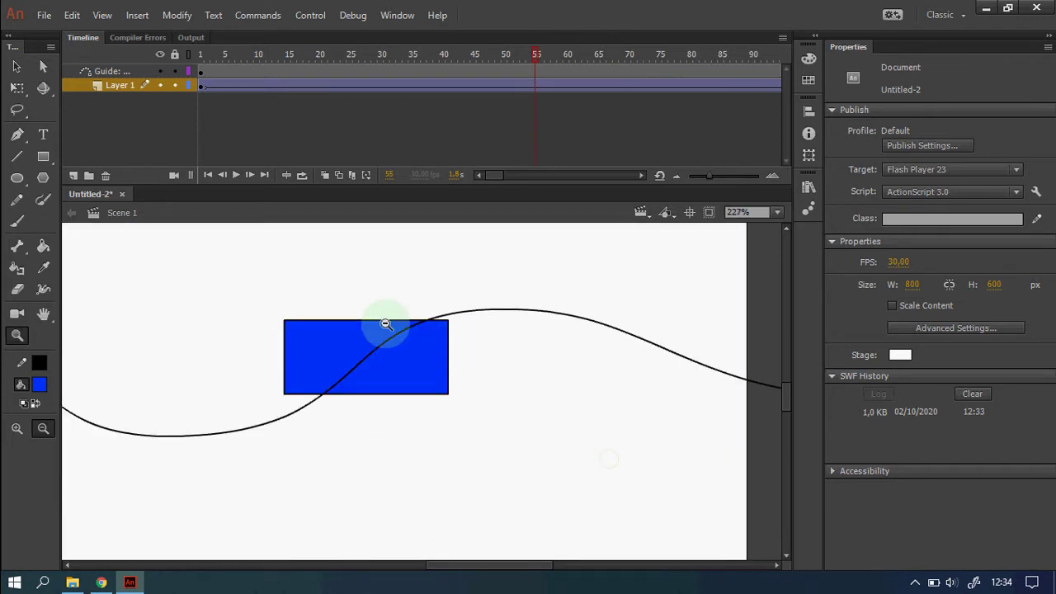
{"action": "left_click", "coordinate": [17, 66]}
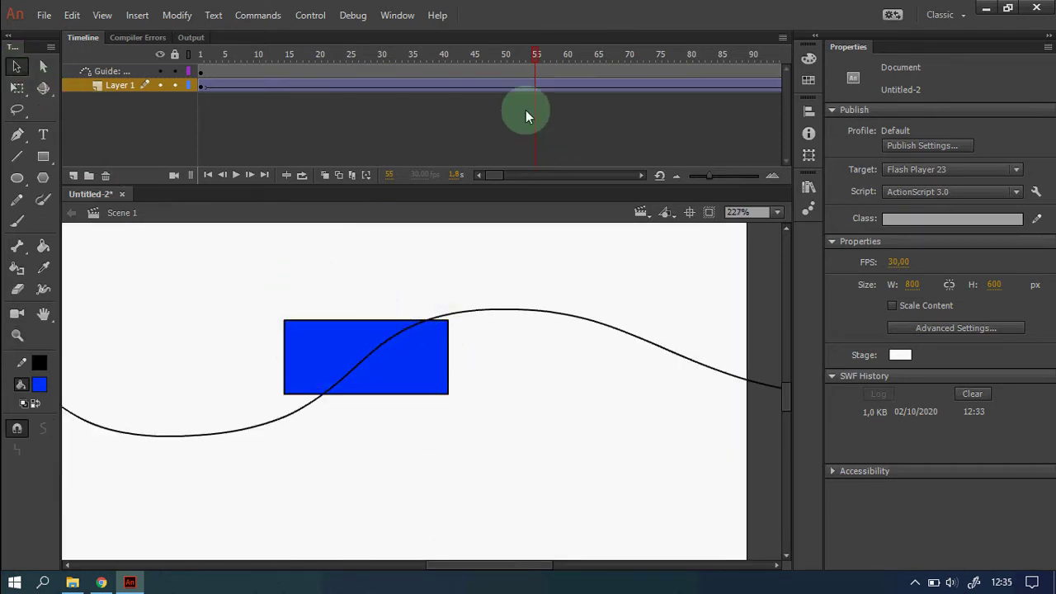
{"action": "left_click", "coordinate": [475, 85]}
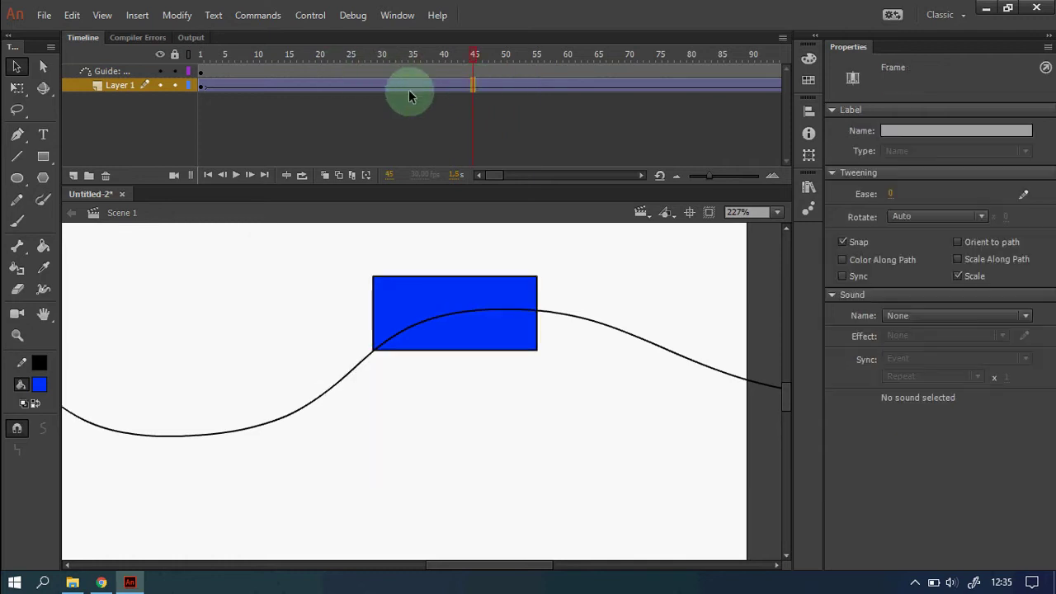
{"action": "left_click", "coordinate": [479, 54]}
{"action": "key", "text": "Return"}
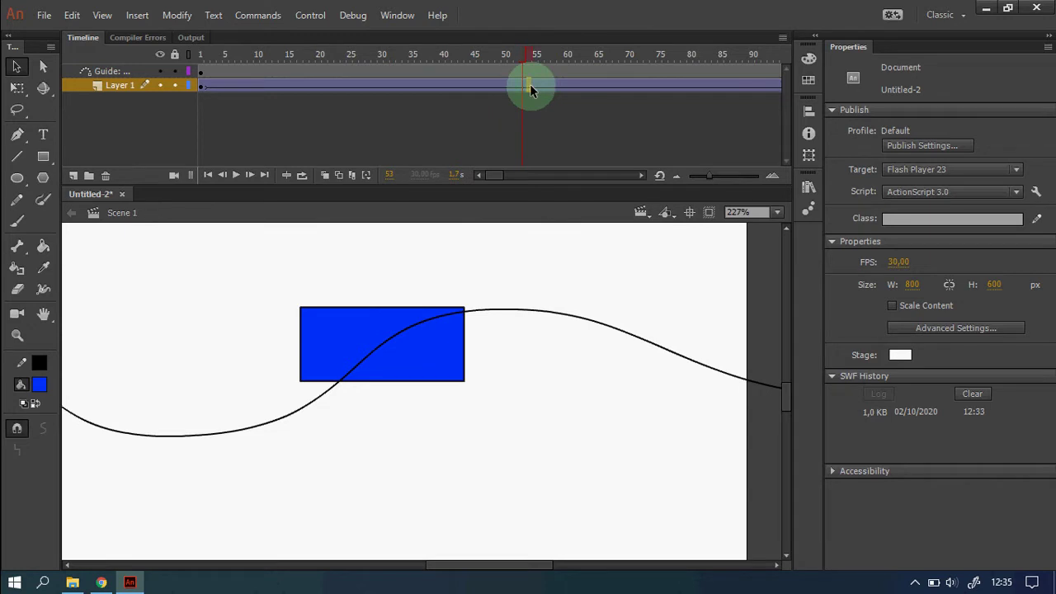
- Enable Orient to path for the Layer 1 tween and test the movie
{"action": "left_click", "coordinate": [530, 86]}
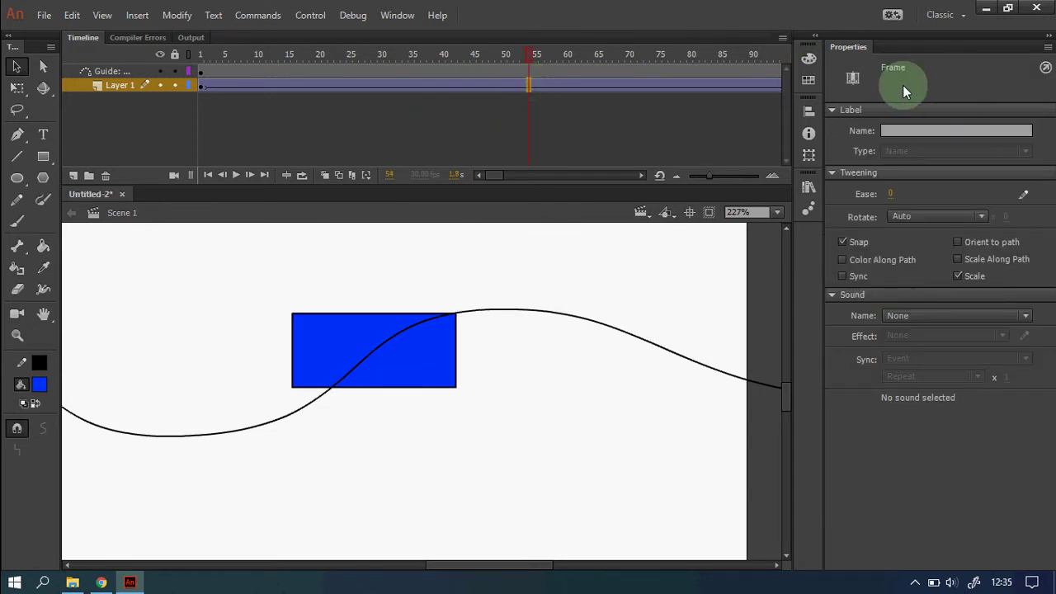
{"action": "left_click", "coordinate": [956, 241]}
{"action": "left_click_drag", "start_coordinate": [532, 56], "coordinate": [352, 65]}
{"action": "key", "text": "ctrl+Return"}
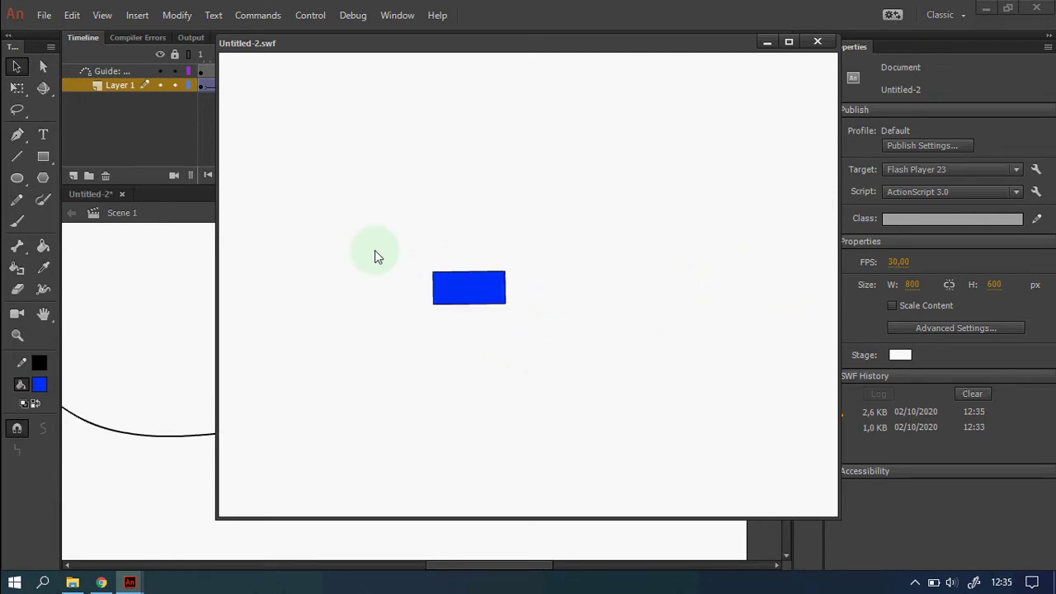
{"action": "left_click", "coordinate": [818, 41]}
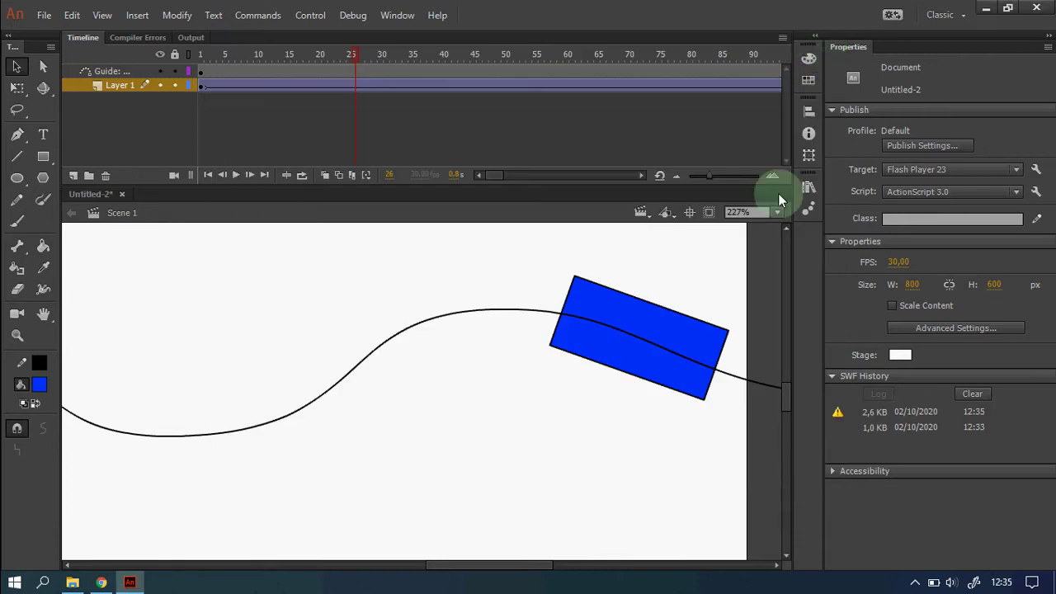
- Switch Orient to path off and back on for the tween, comparing the clip's angle along the path up to frame 44
{"action": "left_click", "coordinate": [394, 89]}
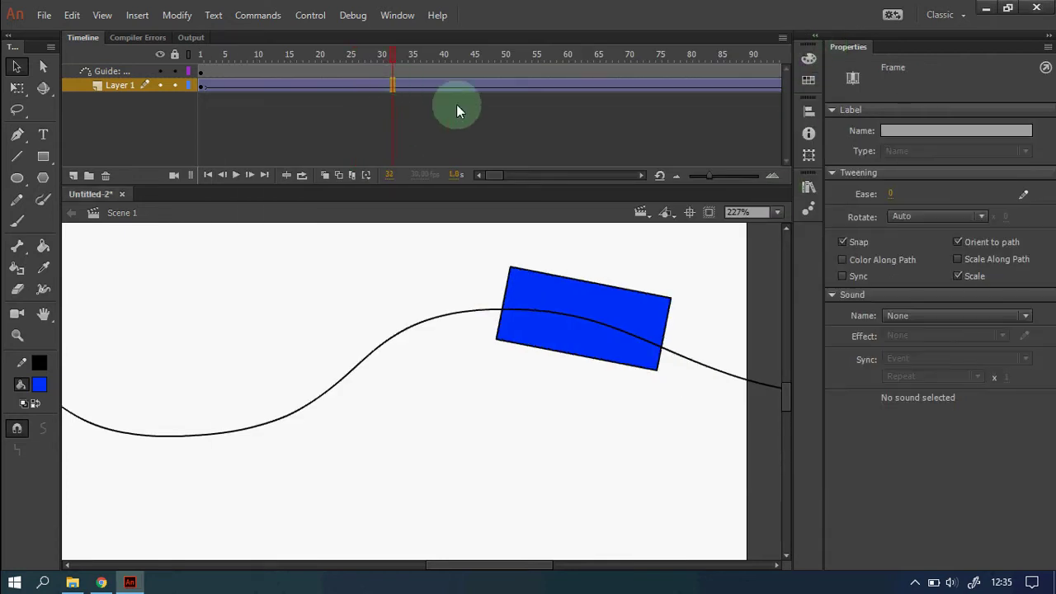
{"action": "left_click", "coordinate": [413, 85]}
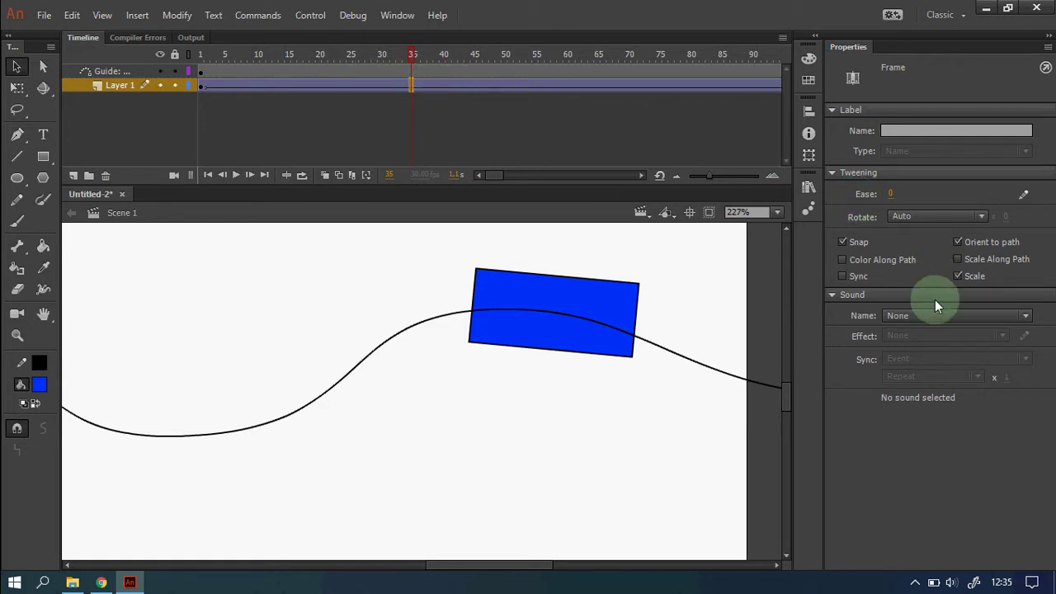
{"action": "left_click", "coordinate": [959, 242]}
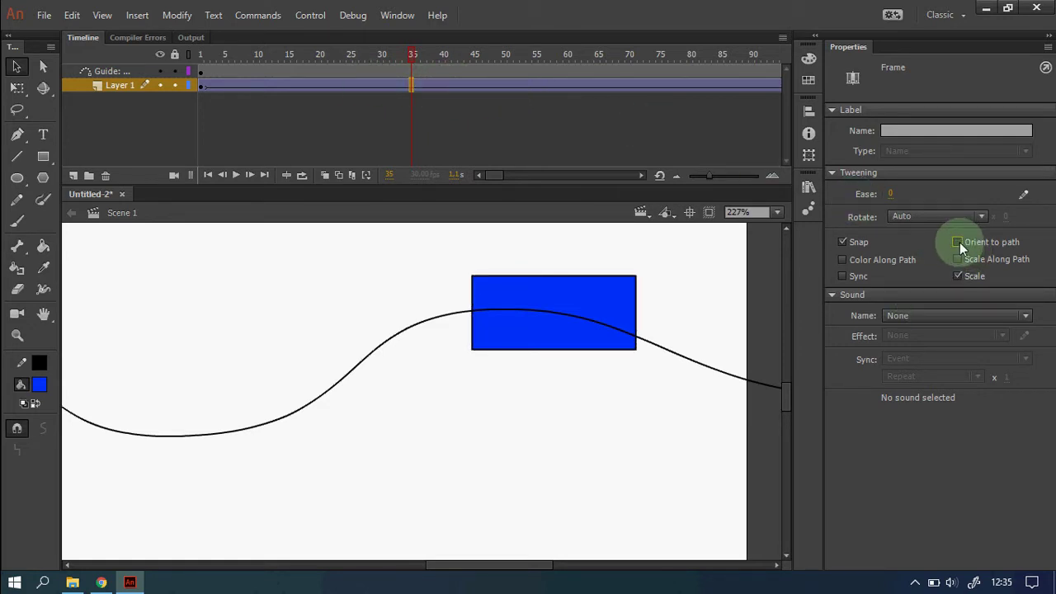
{"action": "left_click", "coordinate": [958, 241]}
{"action": "left_click_drag", "start_coordinate": [417, 53], "coordinate": [468, 59]}
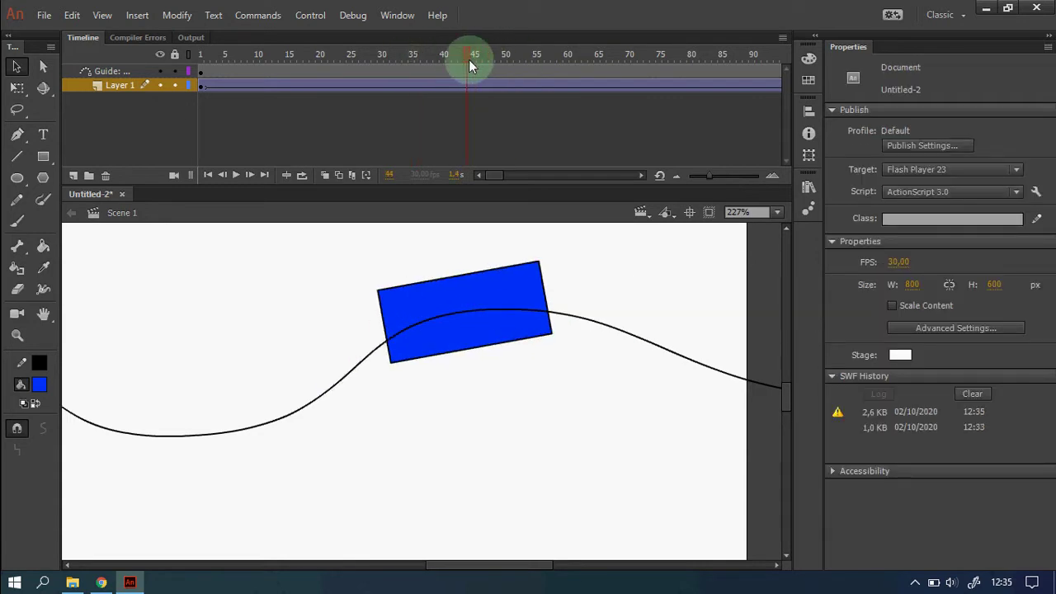
- Fit the whole stage in view, test the movie again and close the preview
{"action": "left_click", "coordinate": [450, 475]}
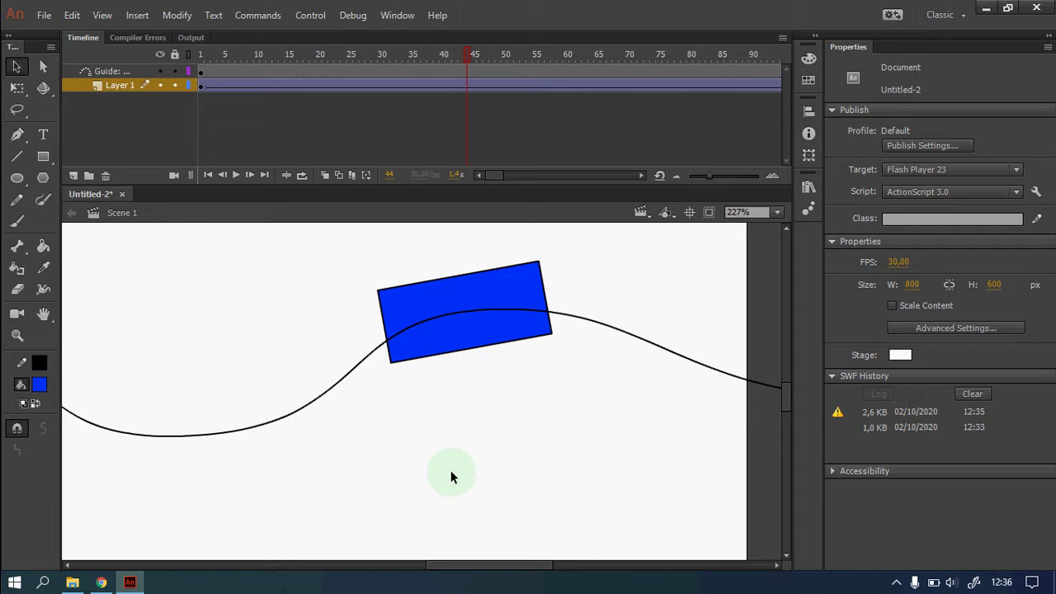
{"action": "key", "text": "ctrl+1"}
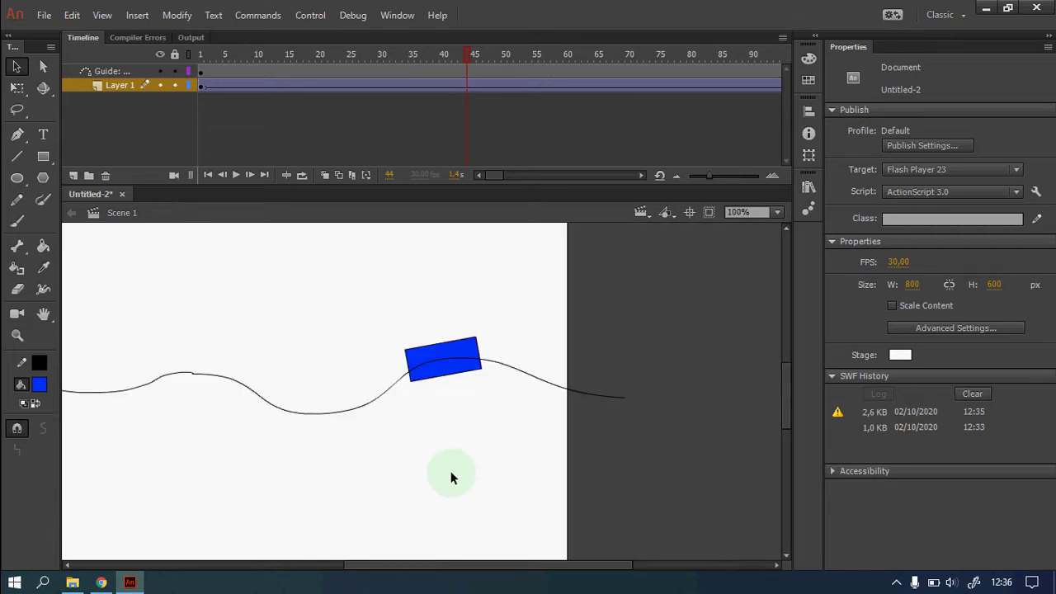
{"action": "key", "text": "ctrl+2"}
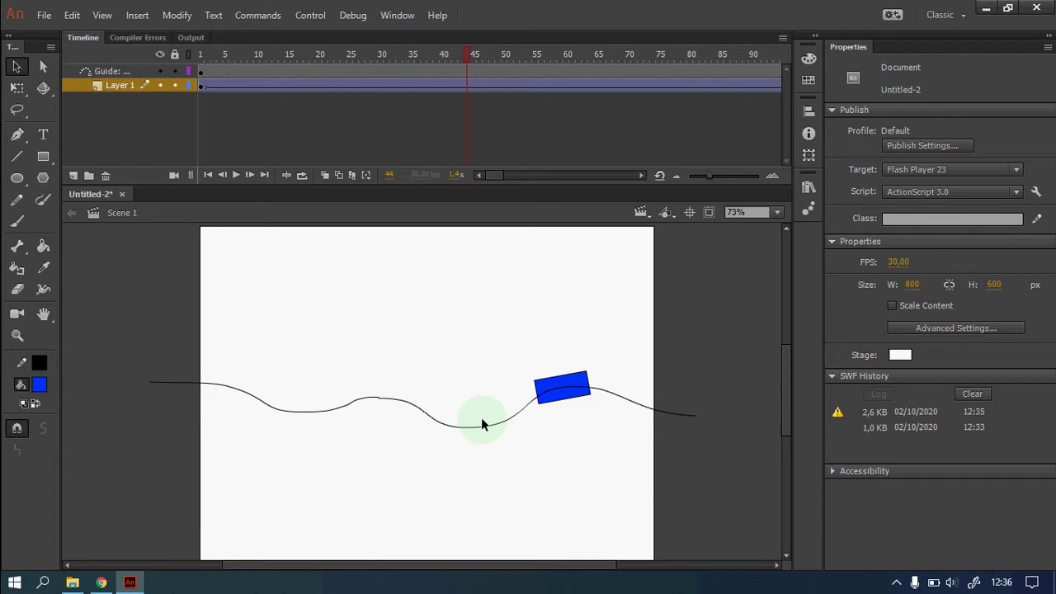
{"action": "key", "text": "ctrl+Return"}
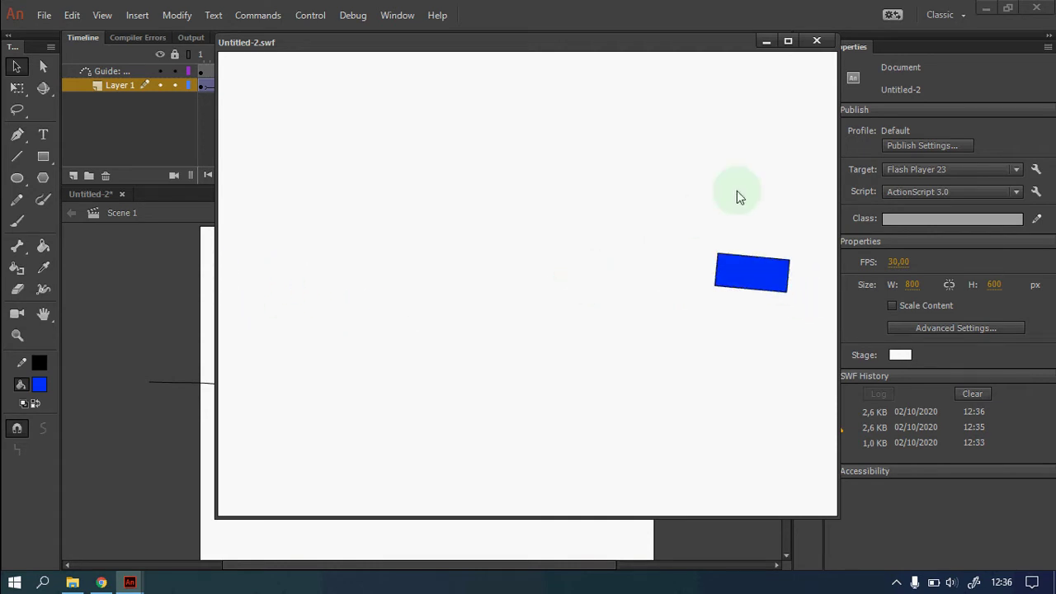
{"action": "left_click", "coordinate": [817, 40]}
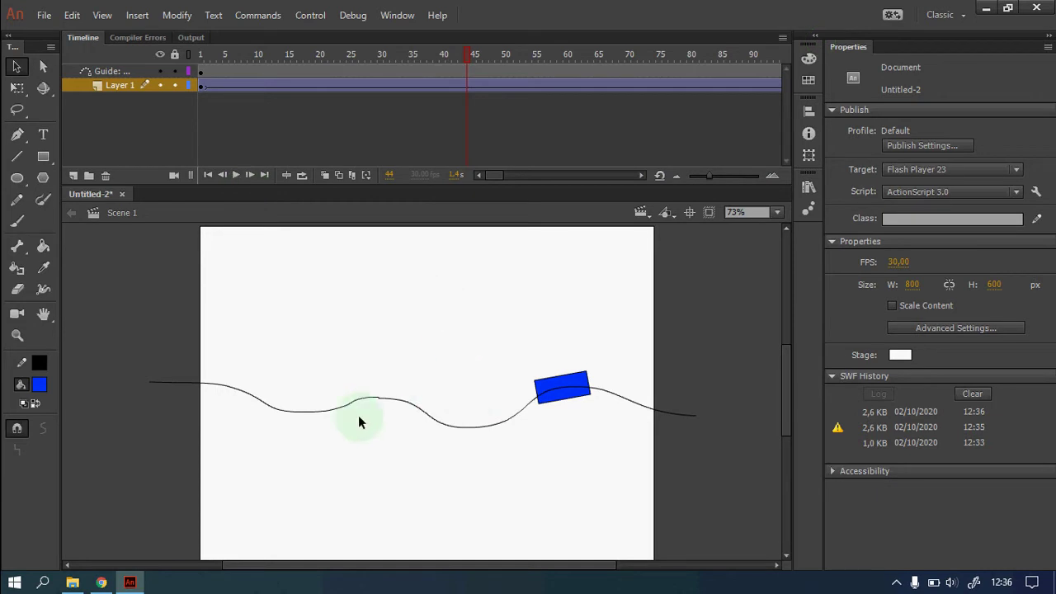
- Copy the whole wavy path from the guide layer
{"action": "left_click", "coordinate": [337, 405]}
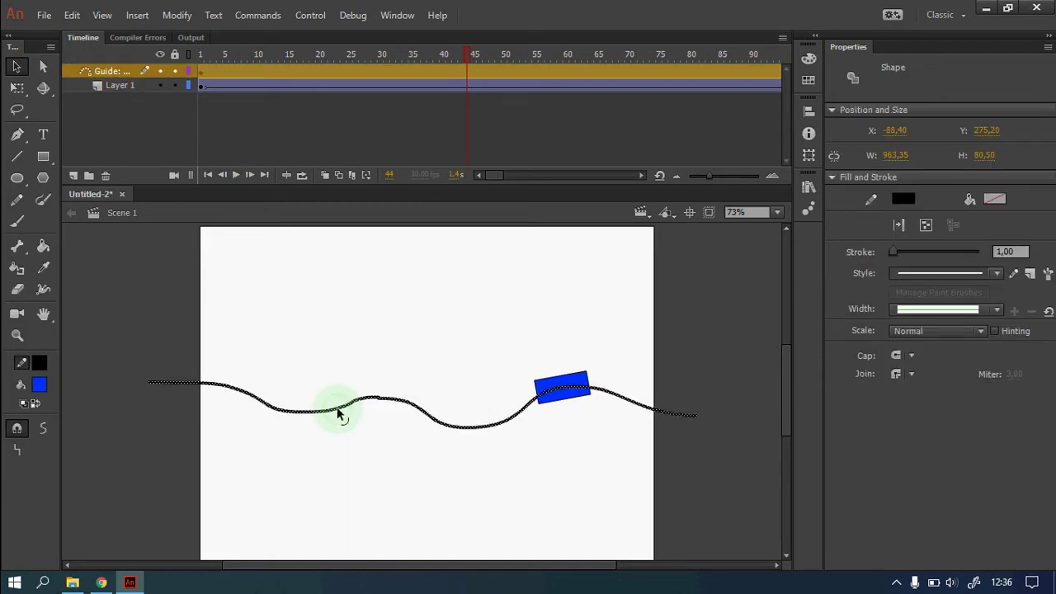
{"action": "right_click", "coordinate": [418, 410]}
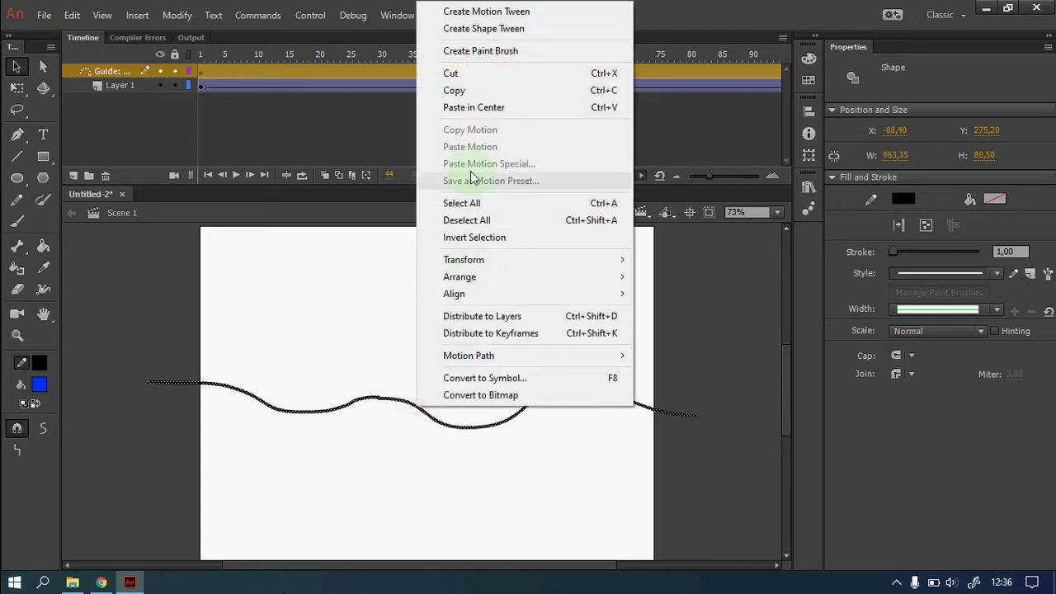
{"action": "left_click", "coordinate": [476, 91]}
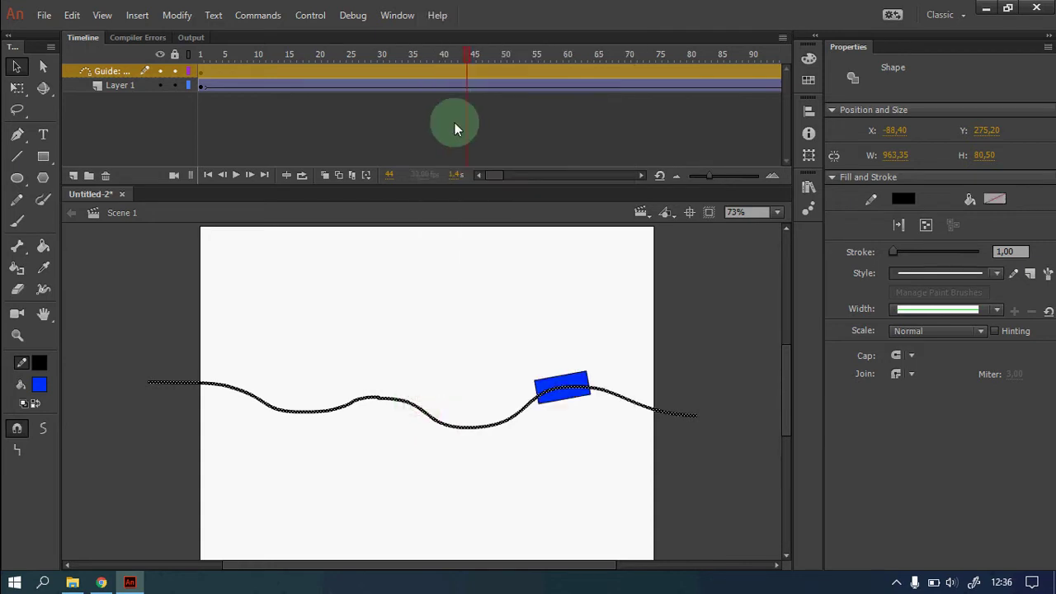
- Add a new layer and move it below Layer 1 as a normal layer outside the motion guide
{"action": "left_click", "coordinate": [72, 176]}
{"action": "left_click_drag", "start_coordinate": [96, 72], "coordinate": [67, 109]}
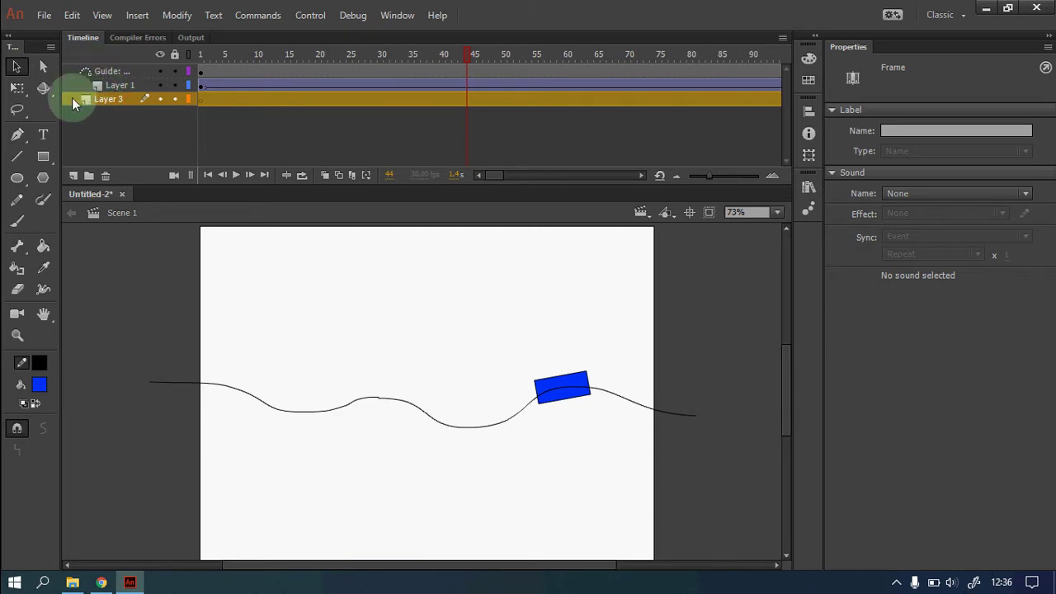
{"action": "left_click_drag", "start_coordinate": [76, 99], "coordinate": [95, 86]}
- Paste the copied path in place in frame 1 of Layer 3 and nudge it down to about Y 302
{"action": "left_click", "coordinate": [202, 97]}
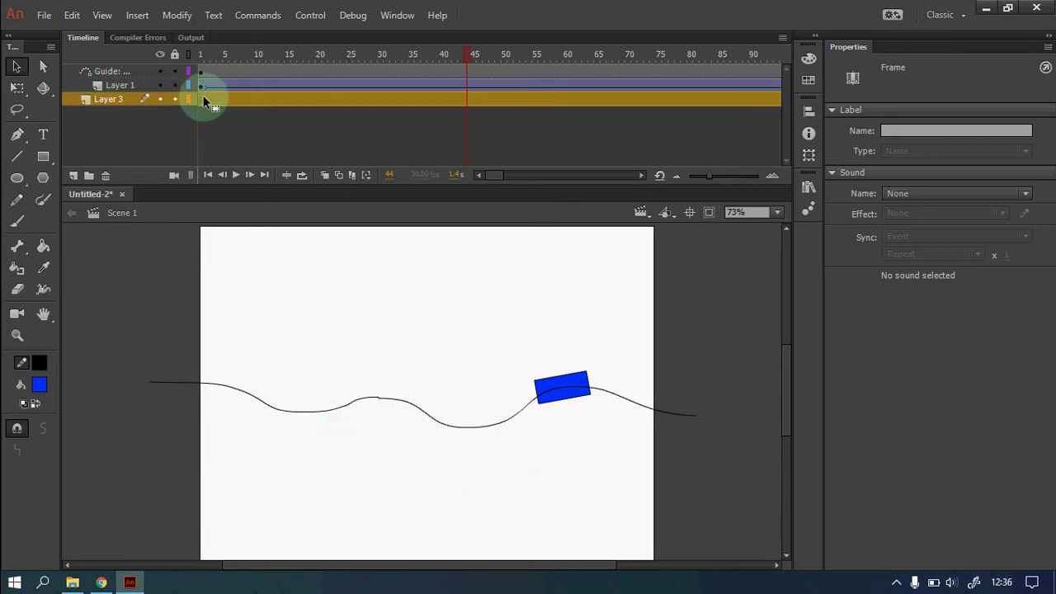
{"action": "right_click", "coordinate": [143, 284]}
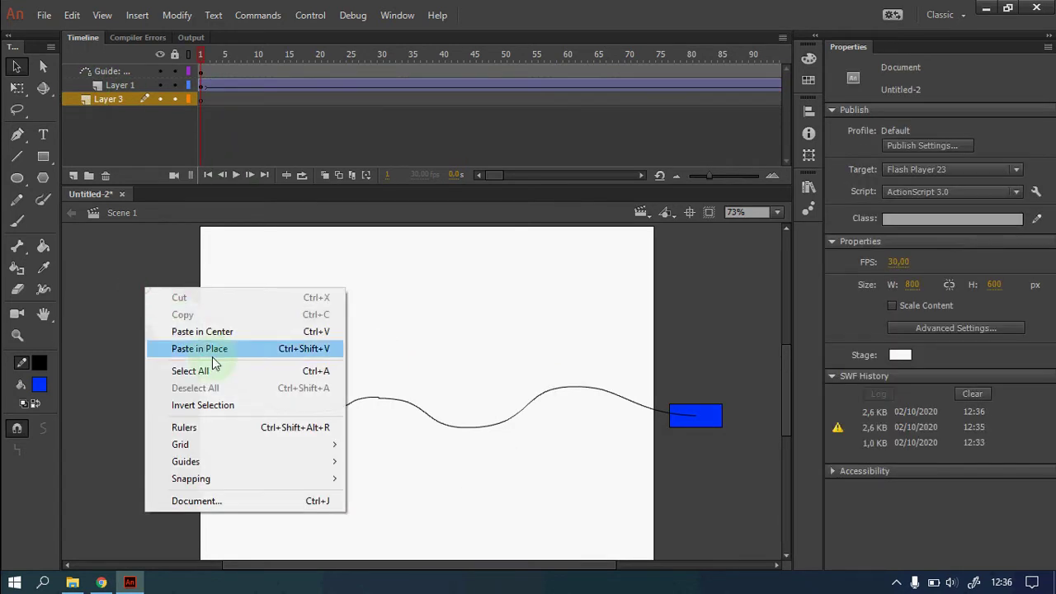
{"action": "left_click", "coordinate": [247, 353]}
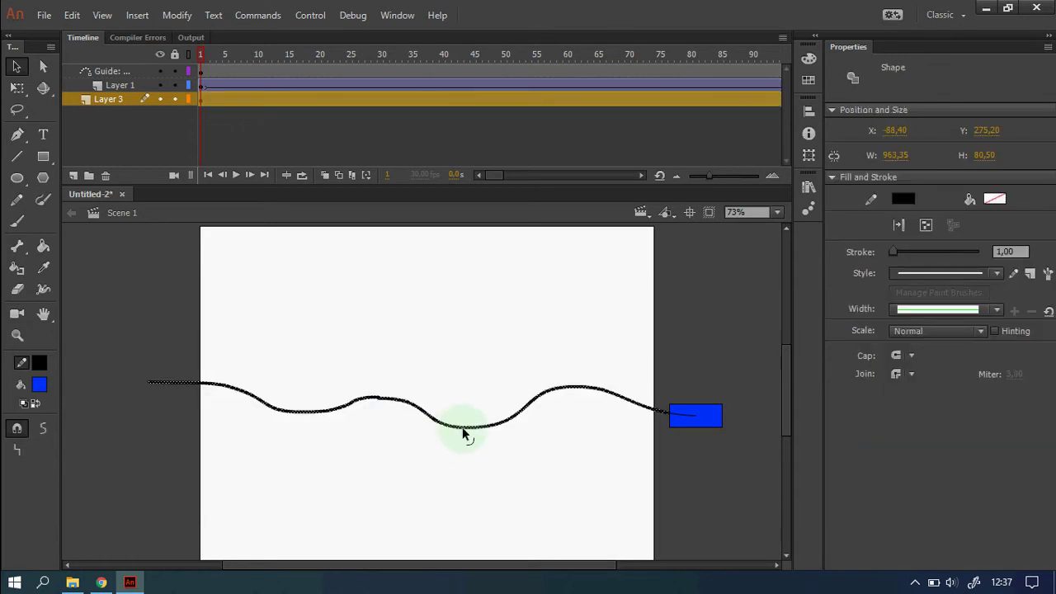
{"action": "left_click_drag", "start_coordinate": [464, 435], "coordinate": [463, 446]}
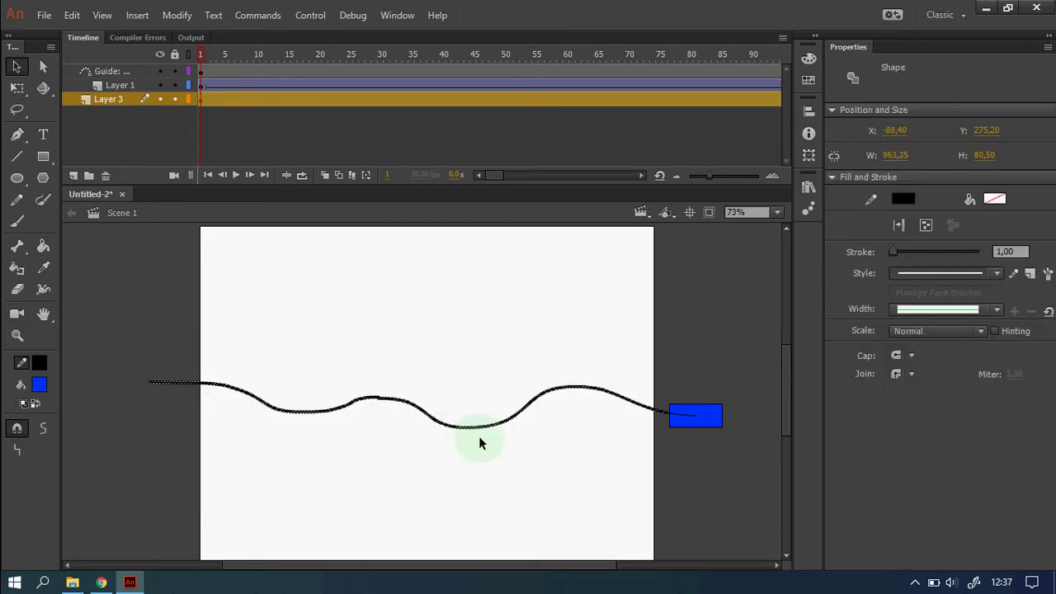
{"action": "key", "text": "Down"}
{"action": "key", "text": "Down"}
{"action": "key", "text": "Down"}
{"action": "key", "text": "Down"}
{"action": "key", "text": "Down"}
{"action": "key", "text": "Down"}
{"action": "key", "text": "Down"}
{"action": "key", "text": "Down"}
{"action": "key", "text": "Down"}
{"action": "key", "text": "Down"}
{"action": "key", "text": "Down"}
{"action": "key", "text": "Down"}
{"action": "key", "text": "Down"}
{"action": "key", "text": "Down"}
{"action": "key", "text": "Down"}
{"action": "key", "text": "Down"}
{"action": "key", "text": "Down"}
{"action": "key", "text": "Down"}
{"action": "key", "text": "Down"}
{"action": "key", "text": "Down"}
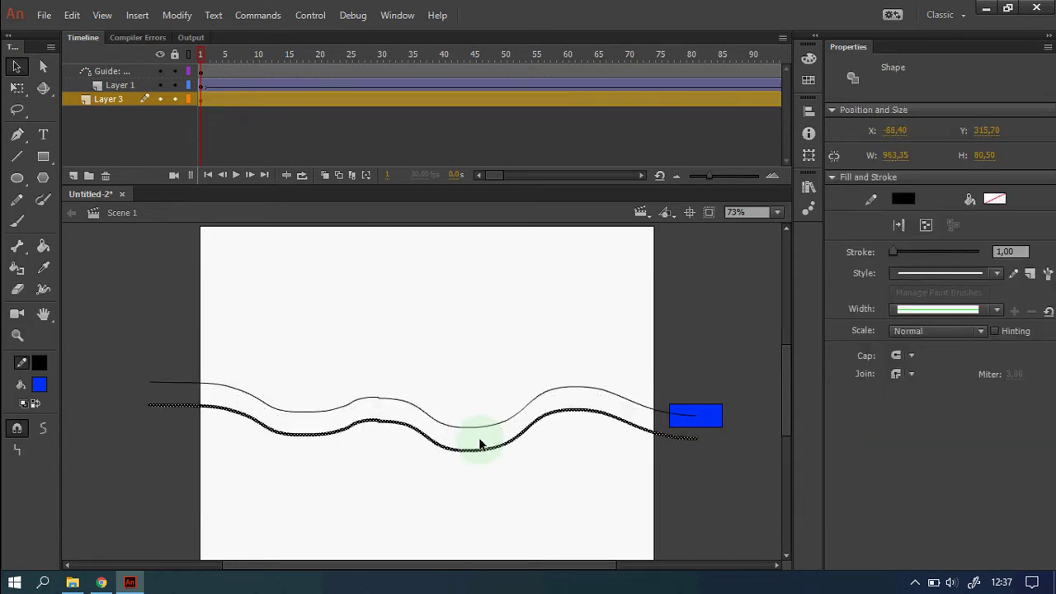
{"action": "left_click", "coordinate": [499, 509]}
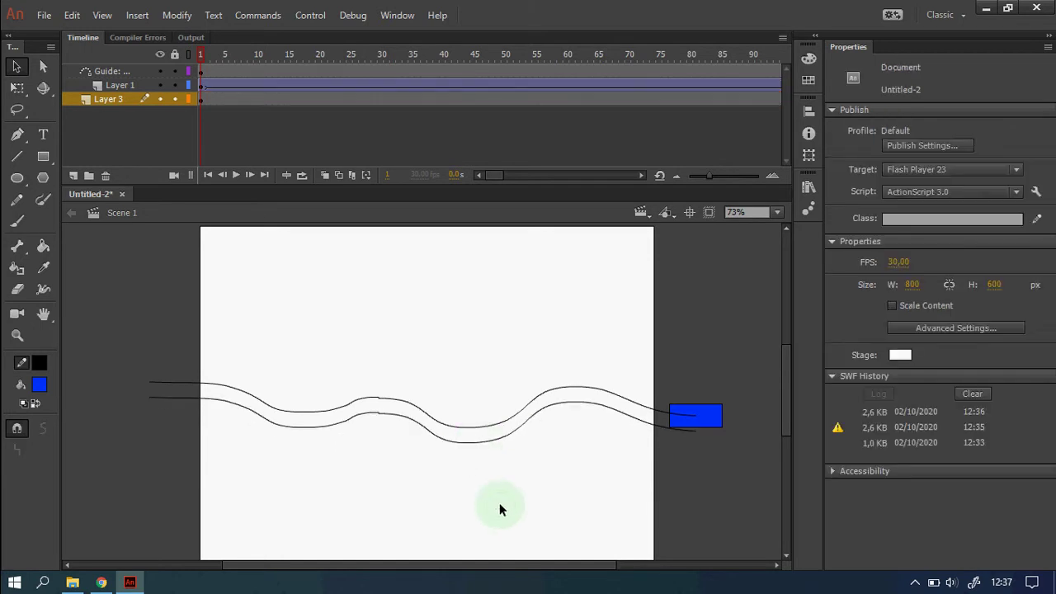
- Test the movie, close the preview and nudge the Layer 3 curve farther down to about Y 310
{"action": "key", "text": "ctrl+Return"}
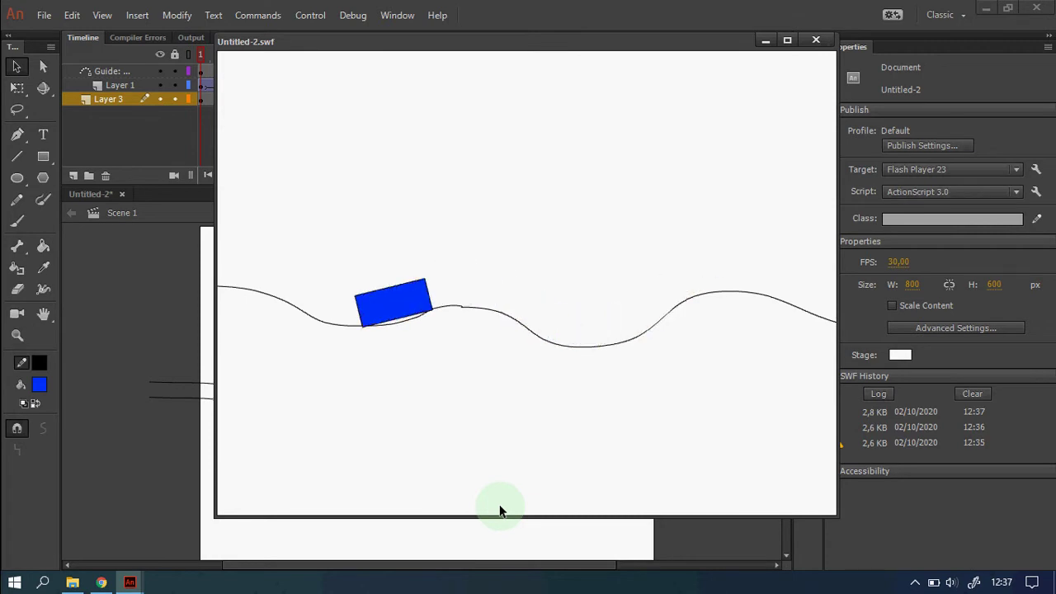
{"action": "left_click", "coordinate": [816, 40]}
{"action": "left_click", "coordinate": [520, 432]}
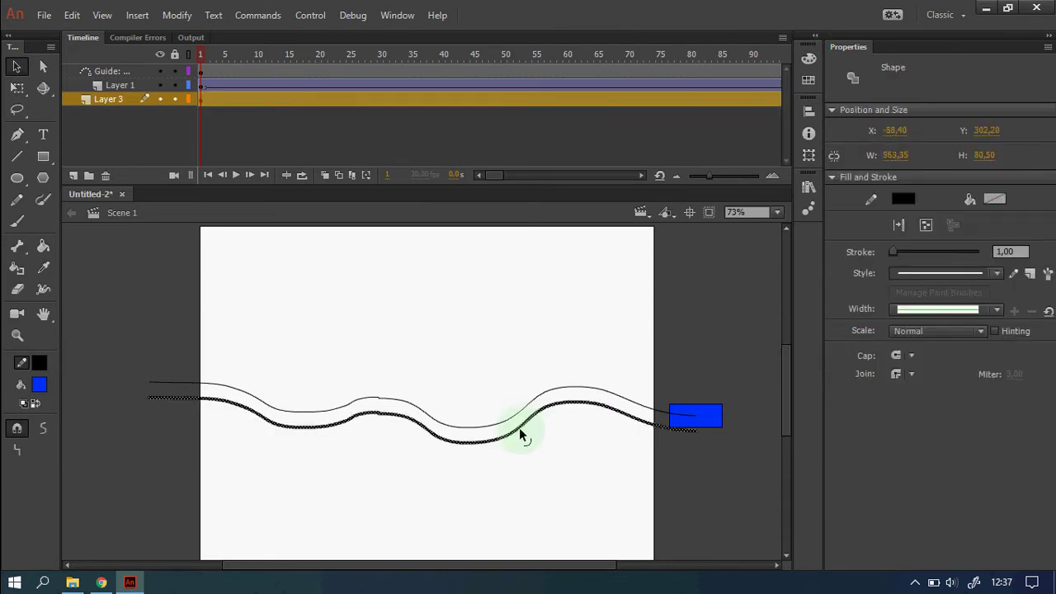
{"action": "key", "text": "Down"}
{"action": "key", "text": "Down"}
{"action": "key", "text": "Down"}
{"action": "key", "text": "Down"}
{"action": "key", "text": "Down"}
{"action": "key", "text": "Down"}
{"action": "key", "text": "Down"}
{"action": "key", "text": "Down"}
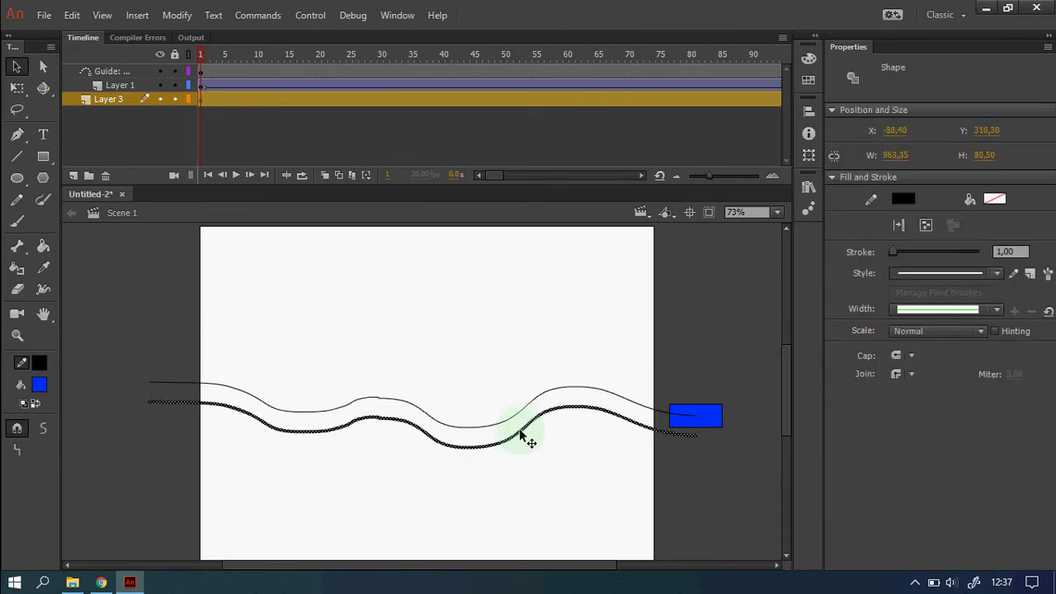
{"action": "left_click", "coordinate": [544, 476]}
- Paste a second copy of the path in place on Layer 3 and nudge it down to about Y 337
{"action": "right_click", "coordinate": [545, 476]}
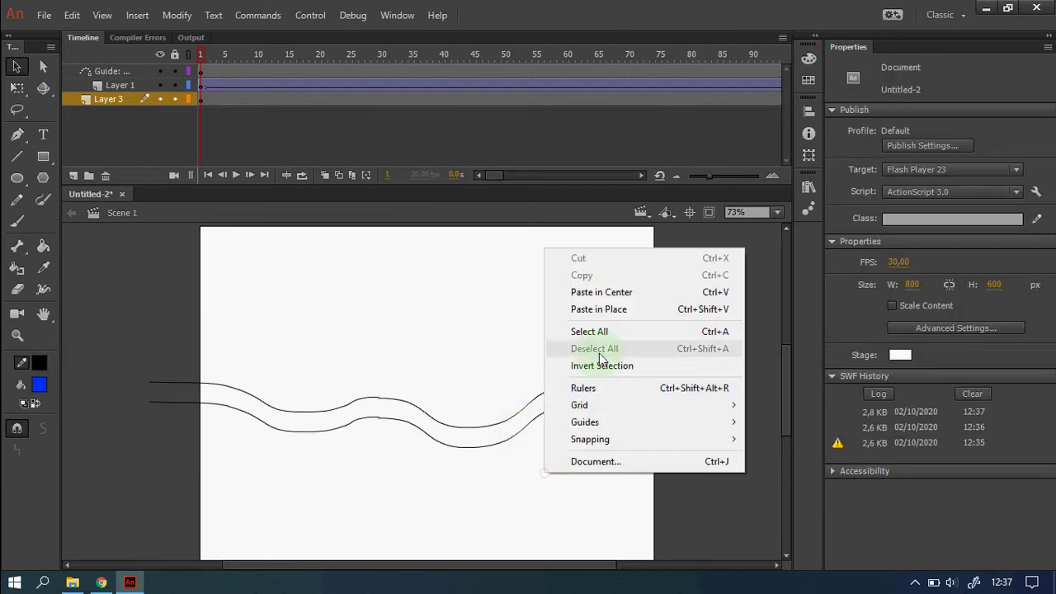
{"action": "left_click", "coordinate": [599, 309]}
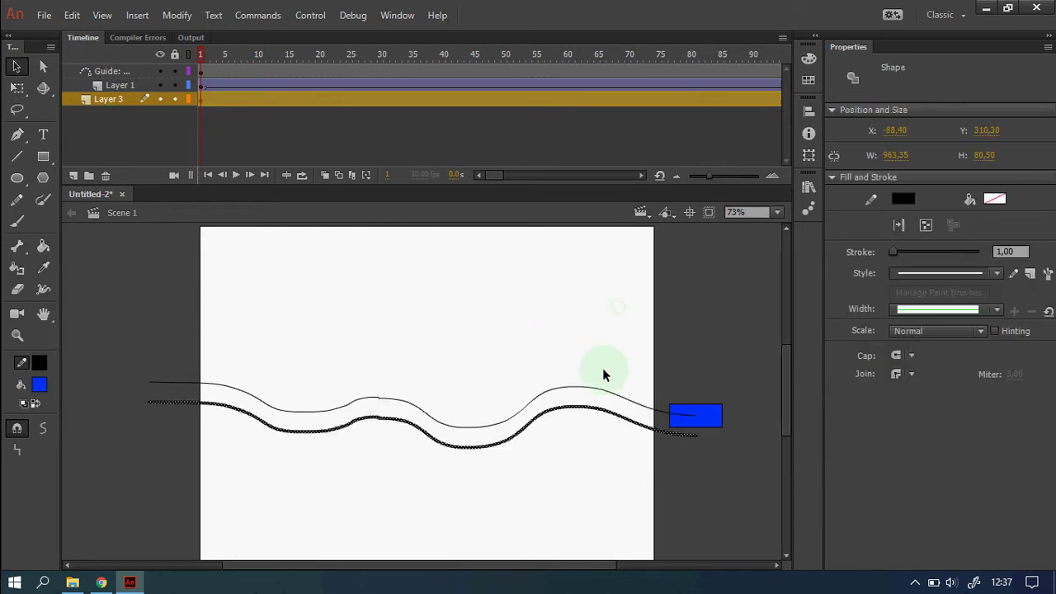
{"action": "key", "text": "Down"}
{"action": "key", "text": "Down"}
{"action": "key", "text": "Down"}
{"action": "key", "text": "Down"}
{"action": "key", "text": "Down"}
{"action": "key", "text": "Down"}
{"action": "key", "text": "Down"}
{"action": "key", "text": "Down"}
{"action": "key", "text": "Down"}
{"action": "key", "text": "Down"}
{"action": "key", "text": "Down"}
{"action": "key", "text": "Down"}
{"action": "key", "text": "Down"}
{"action": "key", "text": "Down"}
{"action": "key", "text": "Down"}
{"action": "key", "text": "Down"}
{"action": "key", "text": "Down"}
{"action": "key", "text": "Down"}
{"action": "key", "text": "Down"}
{"action": "key", "text": "Down"}
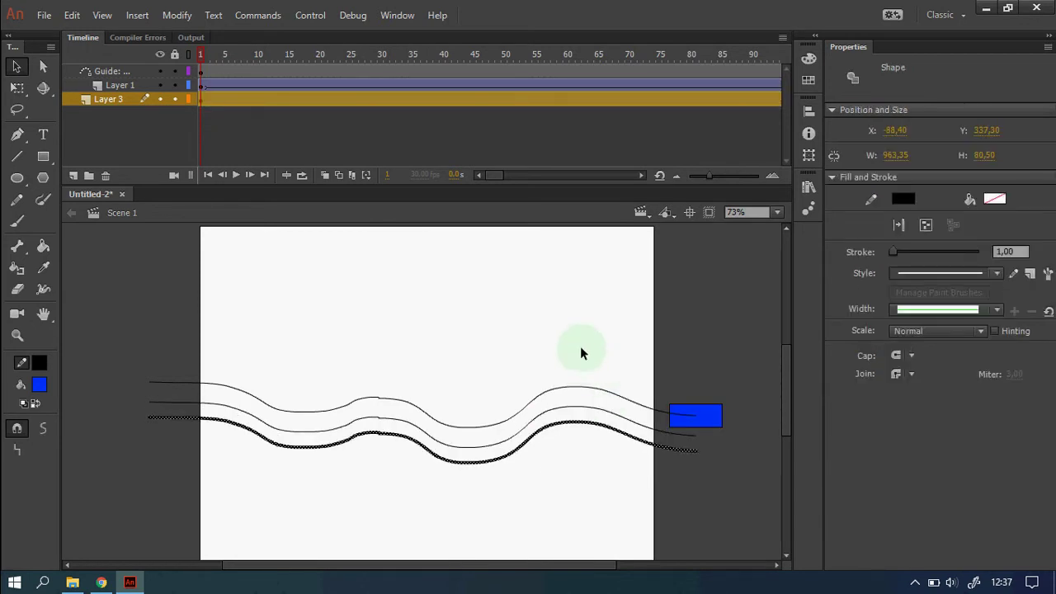
{"action": "left_click", "coordinate": [582, 348]}
- Draw four straight lines on Layer 3 just outside the stage edges, forming a closed frame that crosses the ends of the curves
{"action": "scroll", "coordinate": [588, 345], "scroll_direction": "down", "scroll_amount": 3}
{"action": "left_click", "coordinate": [18, 155]}
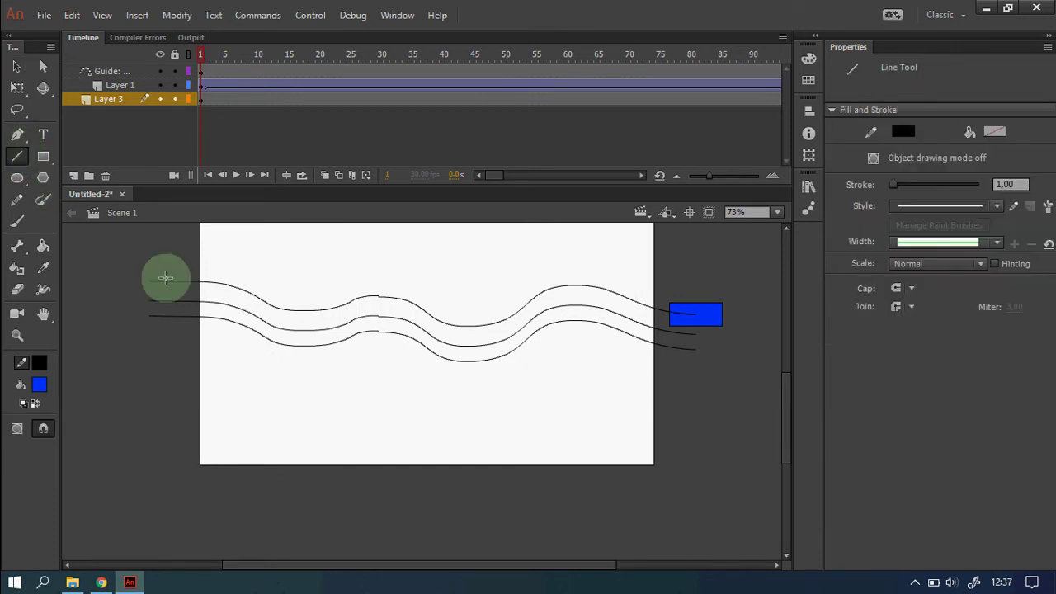
{"action": "mouse_move", "coordinate": [179, 287]}
{"action": "left_mouse_down"}
{"action": "mouse_move", "coordinate": [180, 489]}
{"action": "mouse_move", "coordinate": [648, 520]}
{"action": "mouse_move", "coordinate": [676, 481]}
{"action": "mouse_move", "coordinate": [668, 485]}
{"action": "left_mouse_up"}
{"action": "left_click_drag", "start_coordinate": [667, 481], "coordinate": [666, 346]}
{"action": "scroll", "coordinate": [666, 396], "scroll_direction": "up", "scroll_amount": 3}
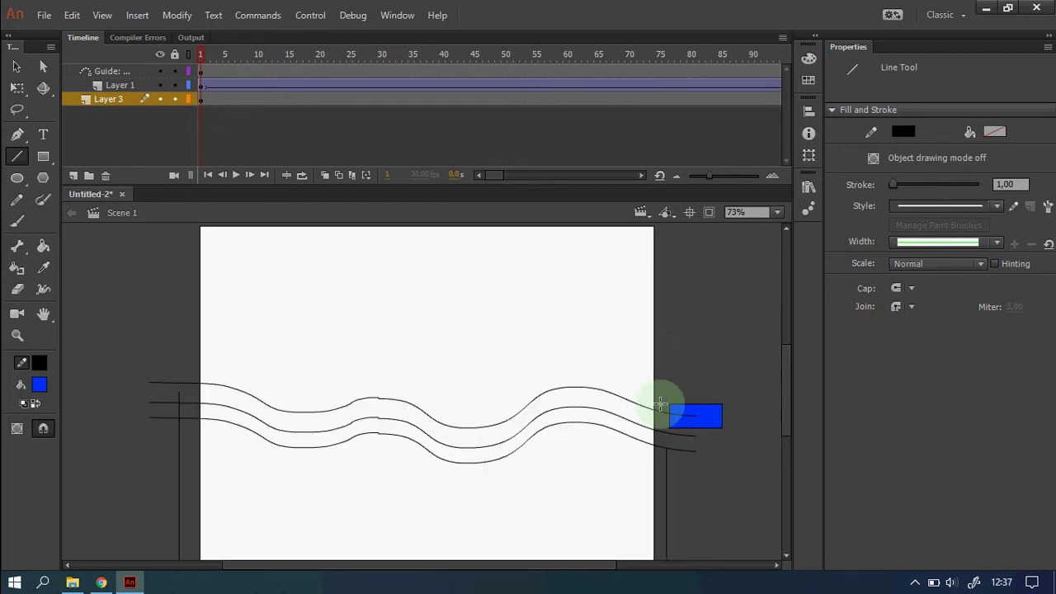
{"action": "mouse_move", "coordinate": [180, 396]}
{"action": "left_mouse_down"}
{"action": "mouse_move", "coordinate": [193, 236]}
{"action": "mouse_move", "coordinate": [203, 255]}
{"action": "mouse_move", "coordinate": [174, 294]}
{"action": "mouse_move", "coordinate": [177, 330]}
{"action": "mouse_move", "coordinate": [180, 308]}
{"action": "mouse_move", "coordinate": [671, 308]}
{"action": "mouse_move", "coordinate": [681, 560]}
{"action": "left_mouse_up"}
{"action": "scroll", "coordinate": [203, 255], "scroll_direction": "up", "scroll_amount": 3}
{"action": "scroll", "coordinate": [667, 249], "scroll_direction": "down", "scroll_amount": 3}
{"action": "scroll", "coordinate": [667, 249], "scroll_direction": "up", "scroll_amount": 3}
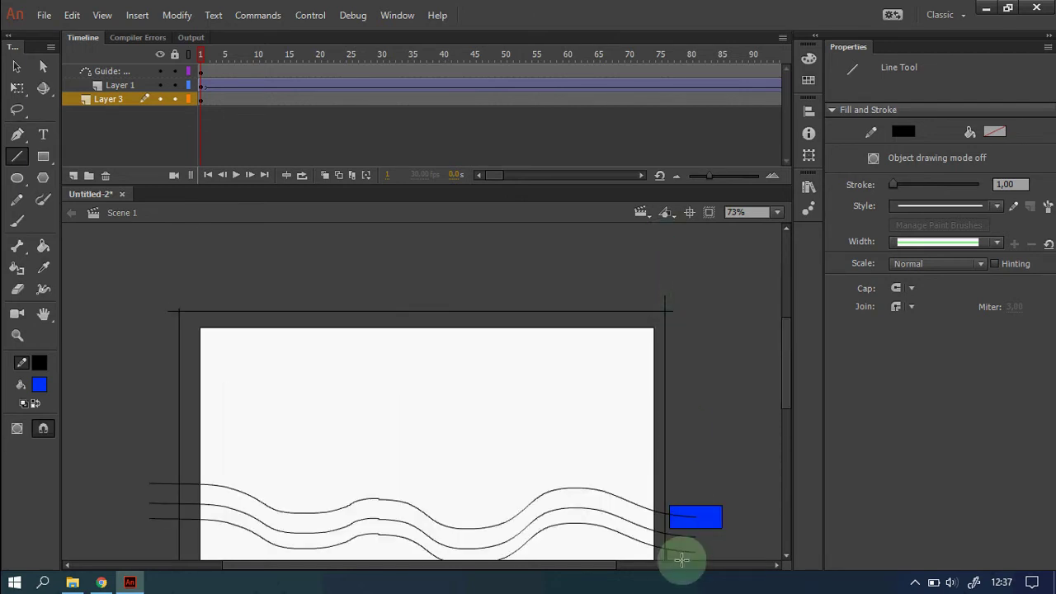
{"action": "scroll", "coordinate": [685, 544], "scroll_direction": "down", "scroll_amount": 3}
{"action": "scroll", "coordinate": [516, 470], "scroll_direction": "down", "scroll_amount": 3}
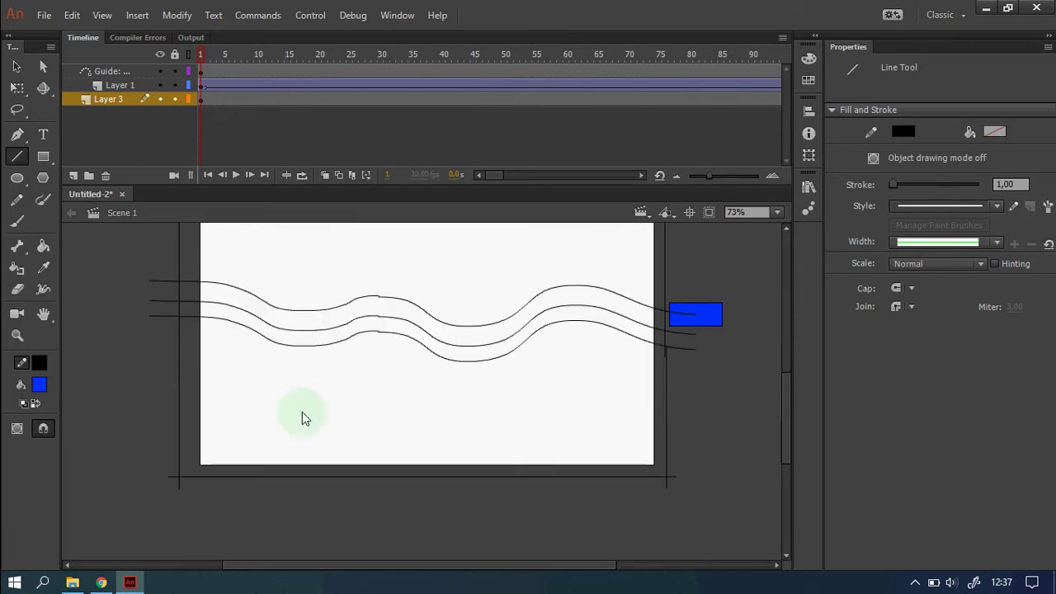
- Fill the strip between the two Layer 3 curves with dark green using the Paint Bucket
{"action": "left_click", "coordinate": [38, 384]}
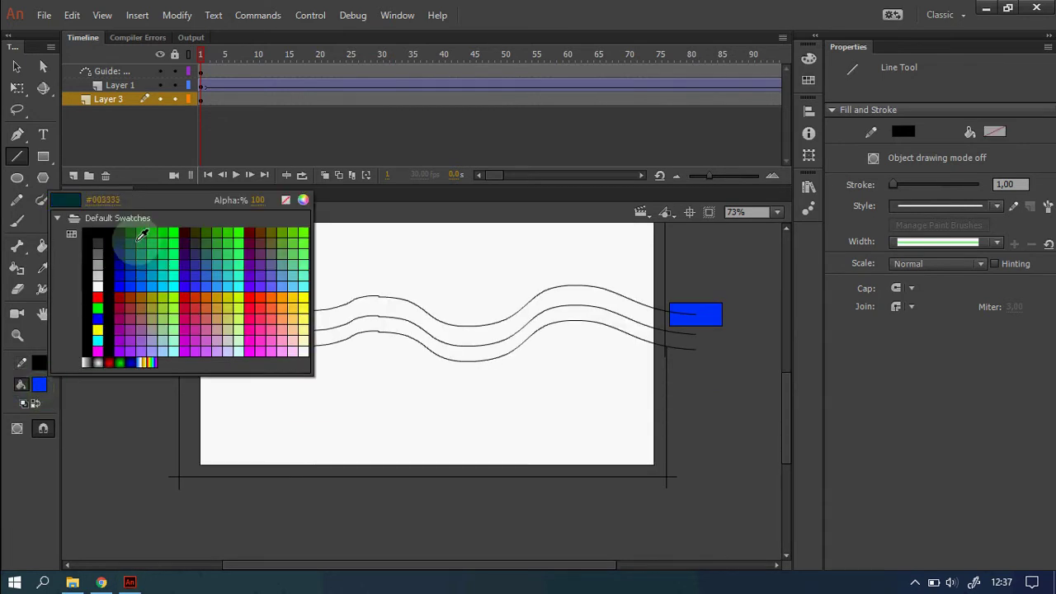
{"action": "left_click", "coordinate": [122, 247]}
{"action": "left_click", "coordinate": [43, 246]}
{"action": "left_click", "coordinate": [235, 315]}
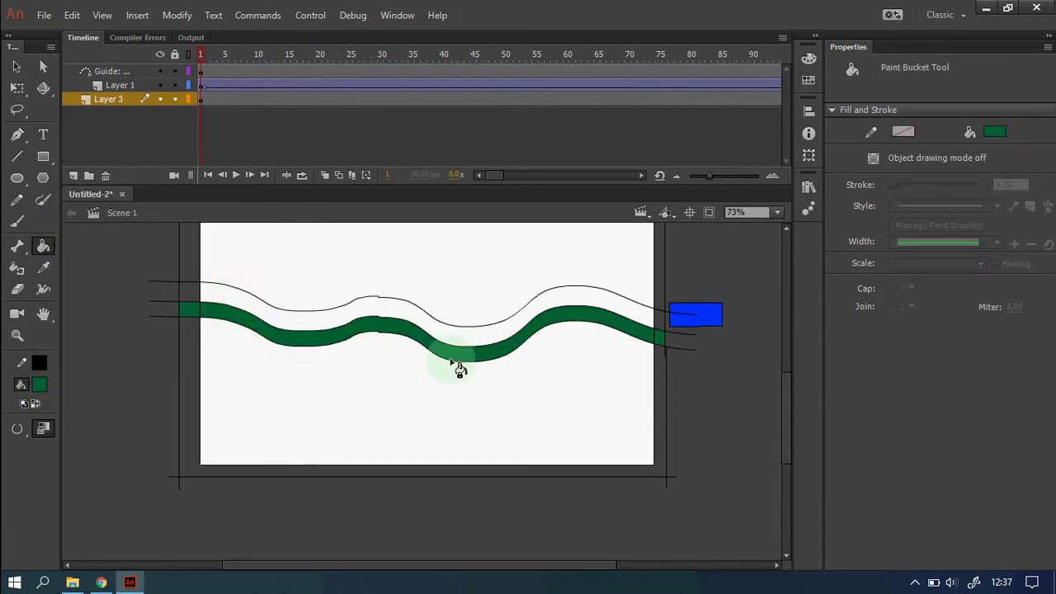
{"action": "left_click", "coordinate": [614, 336]}
{"action": "left_click", "coordinate": [568, 341]}
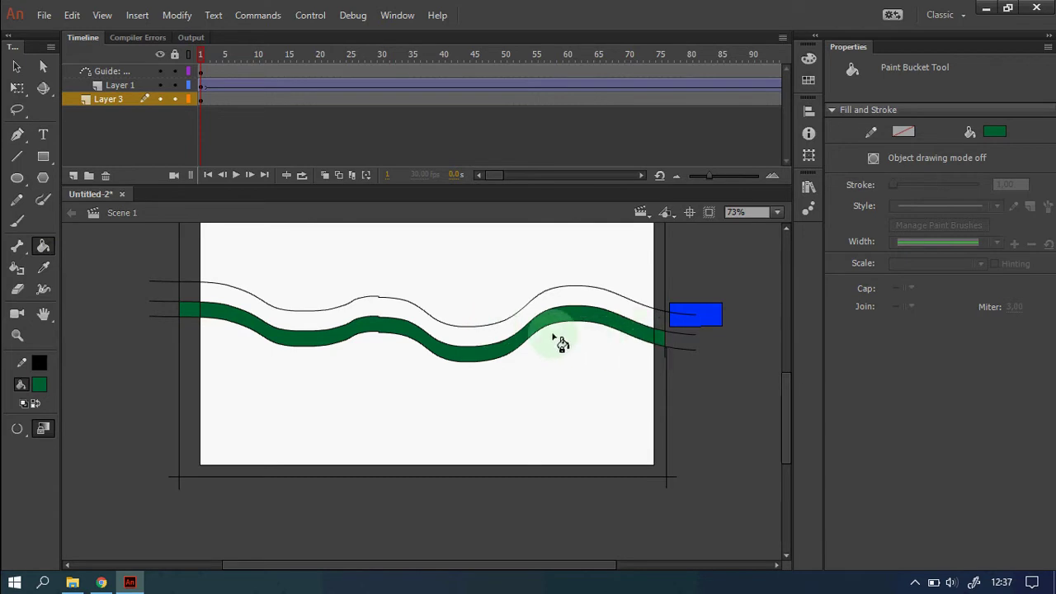
- Fill the framed area below the green strip with reddish brown #993300
{"action": "left_click", "coordinate": [39, 384]}
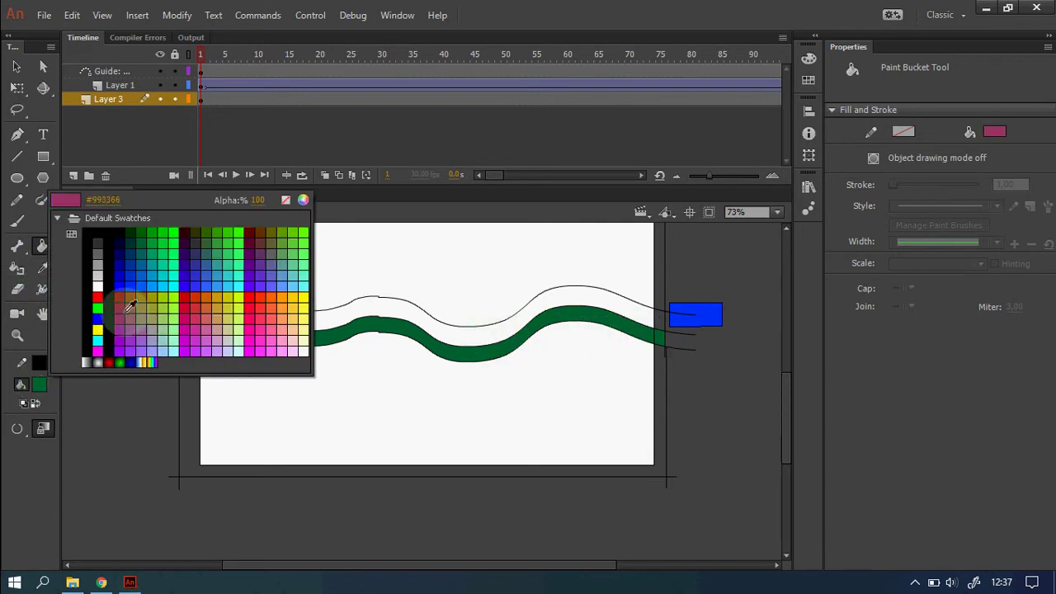
{"action": "left_click", "coordinate": [131, 289]}
{"action": "left_click", "coordinate": [281, 389]}
{"action": "left_click", "coordinate": [459, 406]}
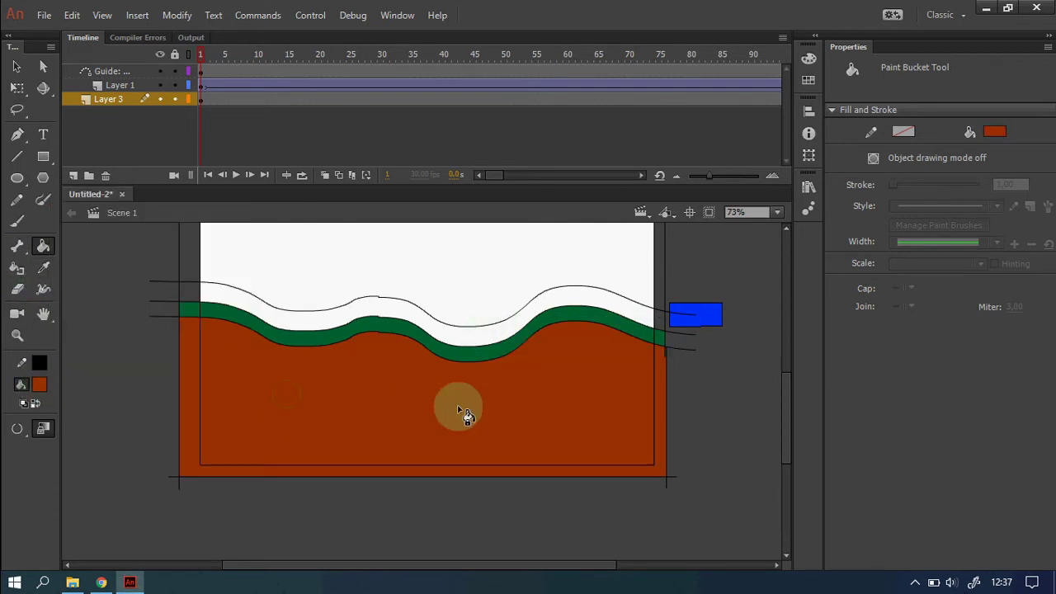
- Fill the framed sky area above the green strip with light blue #5980F3
{"action": "left_click", "coordinate": [809, 57]}
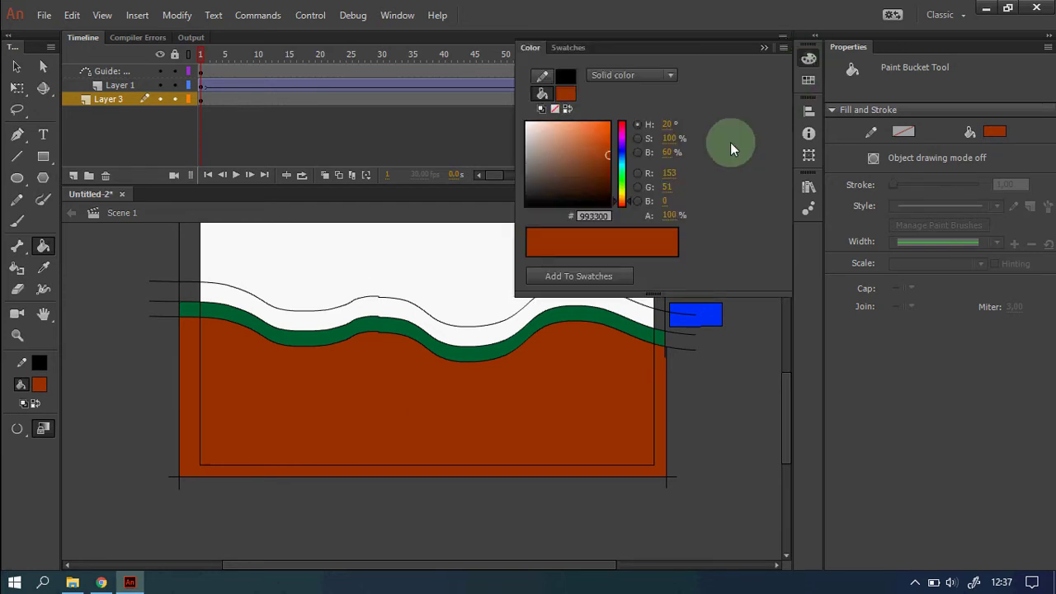
{"action": "left_click", "coordinate": [622, 152]}
{"action": "left_click_drag", "start_coordinate": [577, 158], "coordinate": [565, 145]}
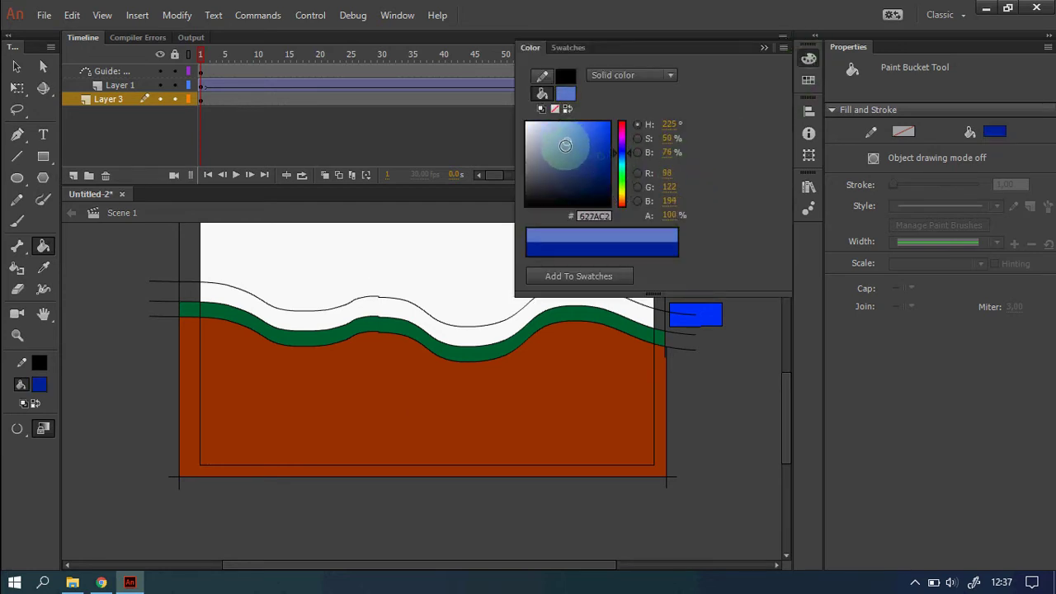
{"action": "left_click", "coordinate": [462, 280]}
{"action": "scroll", "coordinate": [518, 301], "scroll_direction": "up", "scroll_amount": 3}
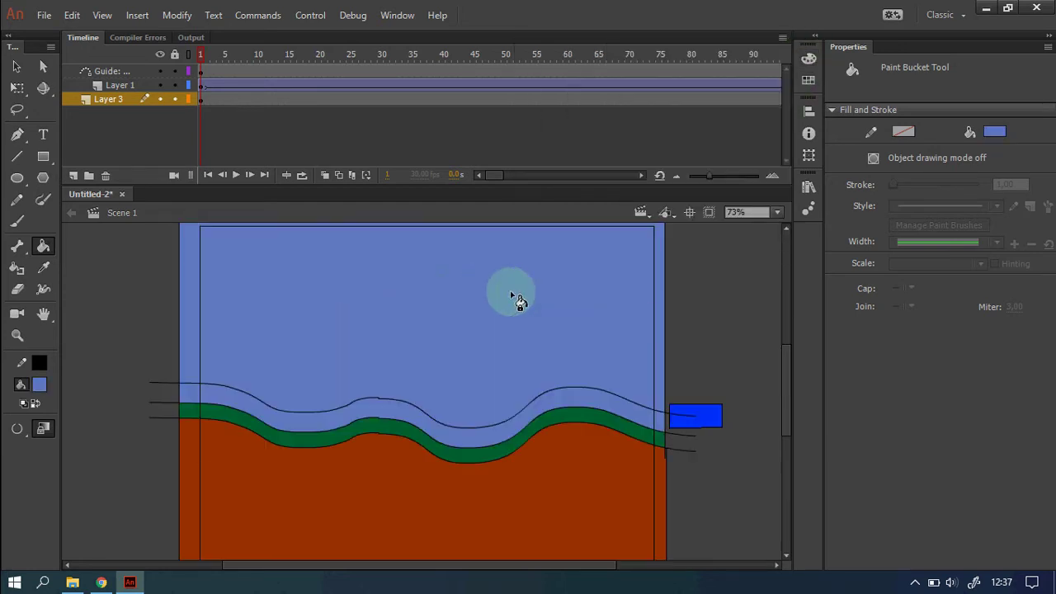
{"action": "left_click", "coordinate": [808, 59]}
{"action": "left_click_drag", "start_coordinate": [567, 161], "coordinate": [581, 126]}
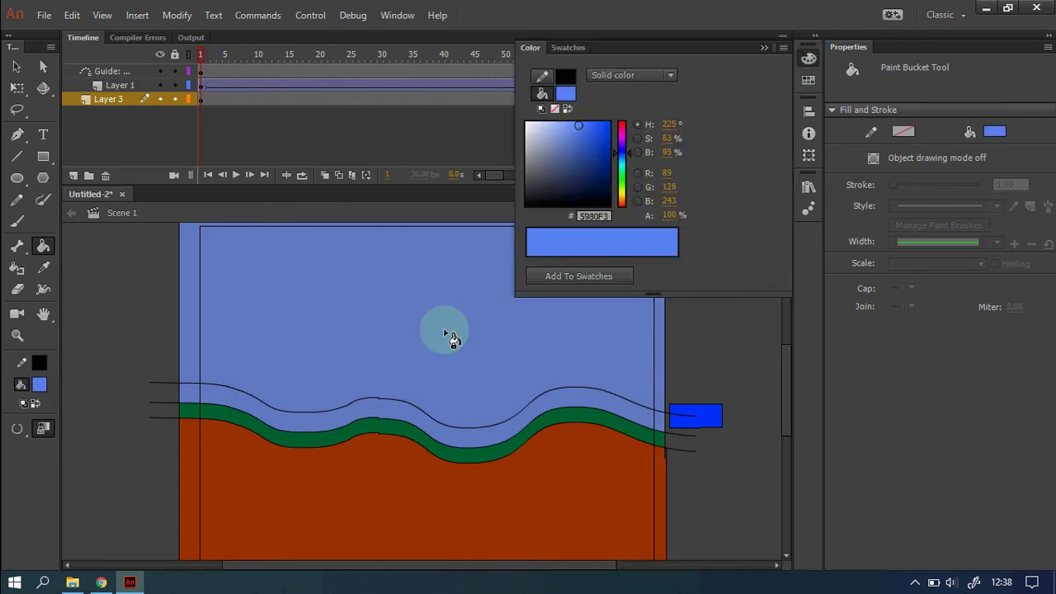
{"action": "left_click", "coordinate": [448, 332]}
- Delete all the black outlines of the Layer 3 scenery, test the movie and close the preview
{"action": "left_click", "coordinate": [17, 66]}
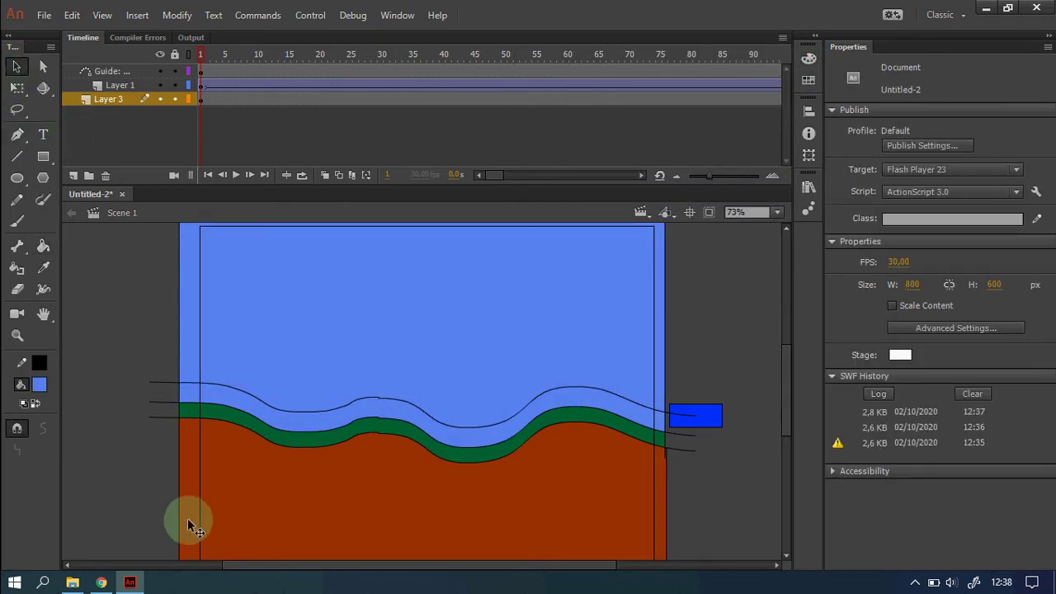
{"action": "scroll", "coordinate": [199, 493], "scroll_direction": "down", "scroll_amount": 3}
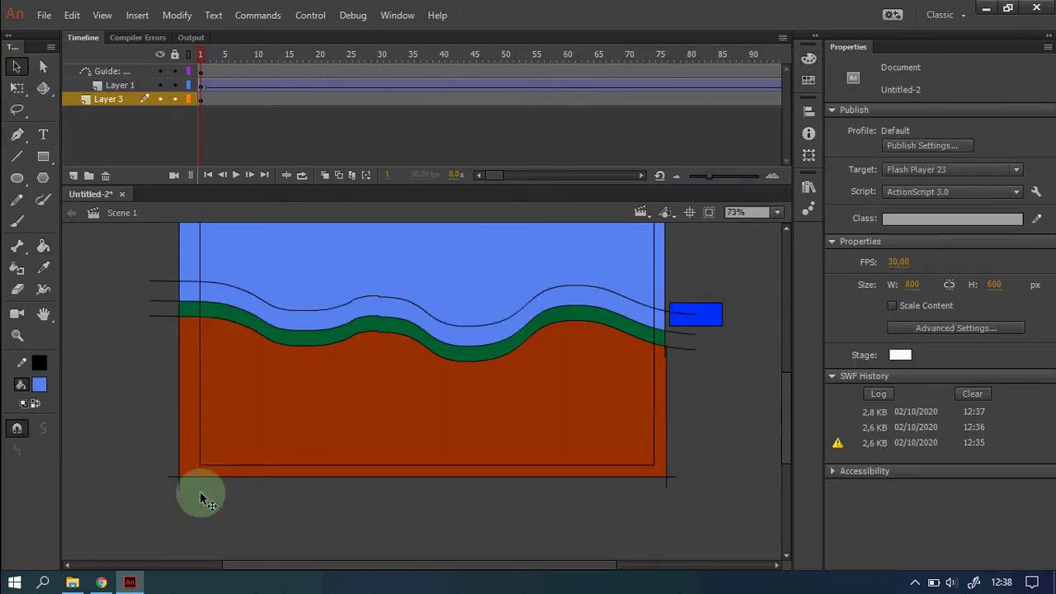
{"action": "double_click", "coordinate": [177, 358]}
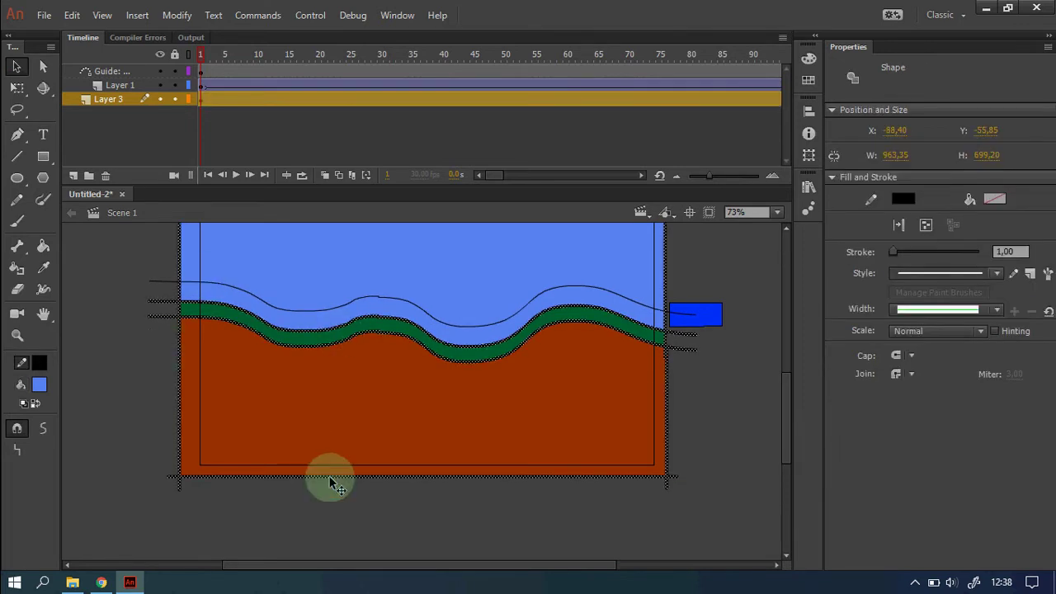
{"action": "left_click", "coordinate": [399, 537]}
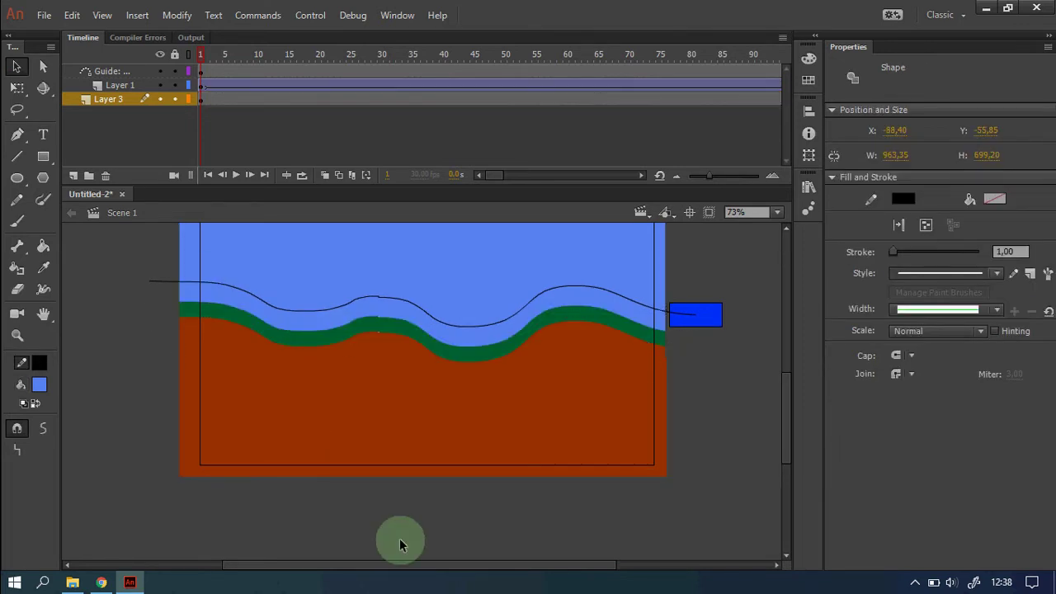
{"action": "key", "text": "ctrl+Return"}
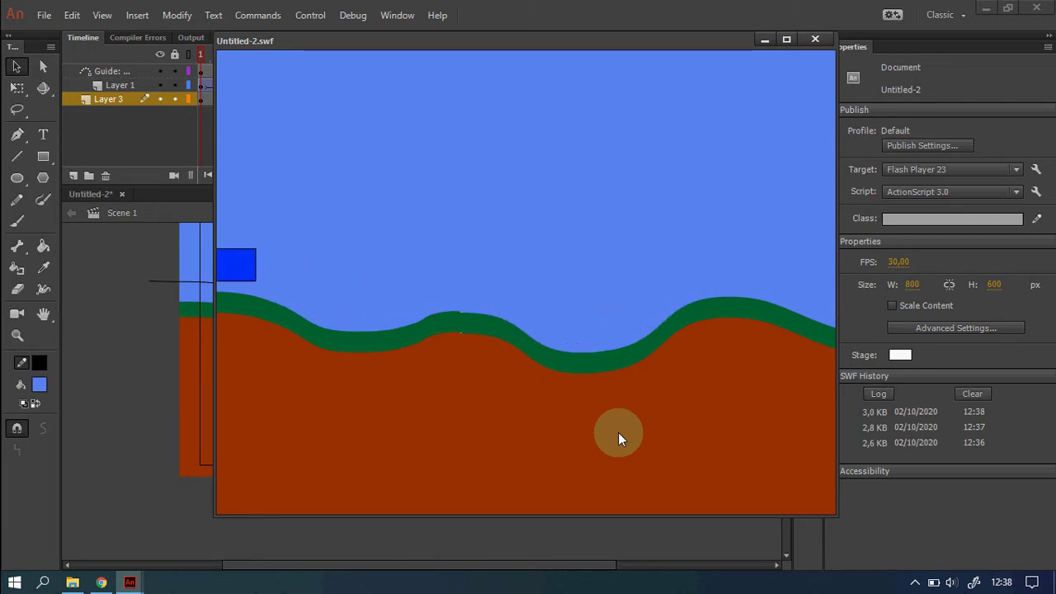
{"action": "key", "text": "ctrl+w"}
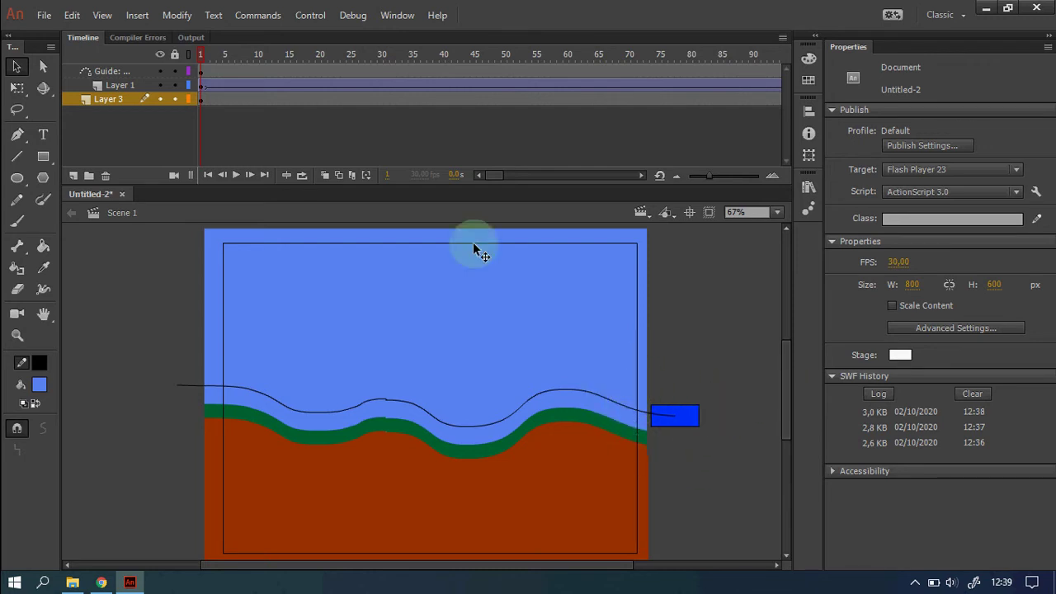
- Scrub the timeline to preview the blue clip's motion along the guide, and locate its mobil symbol in the library
{"action": "left_click_drag", "start_coordinate": [204, 55], "coordinate": [332, 81]}
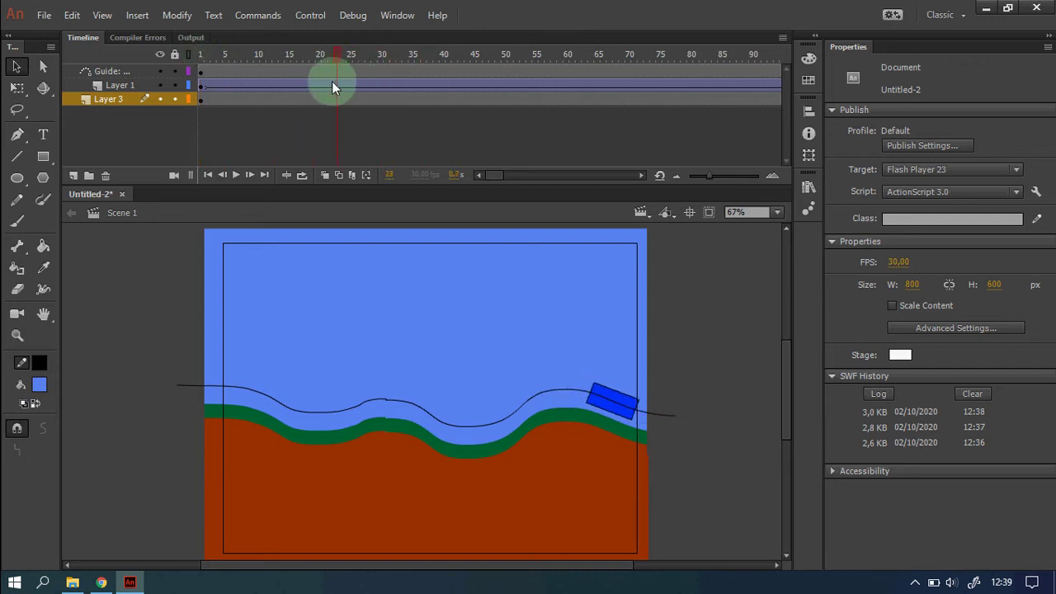
{"action": "mouse_move", "coordinate": [251, 91]}
{"action": "left_mouse_down"}
{"action": "mouse_move", "coordinate": [662, 104]}
{"action": "mouse_move", "coordinate": [251, 80]}
{"action": "left_mouse_up"}
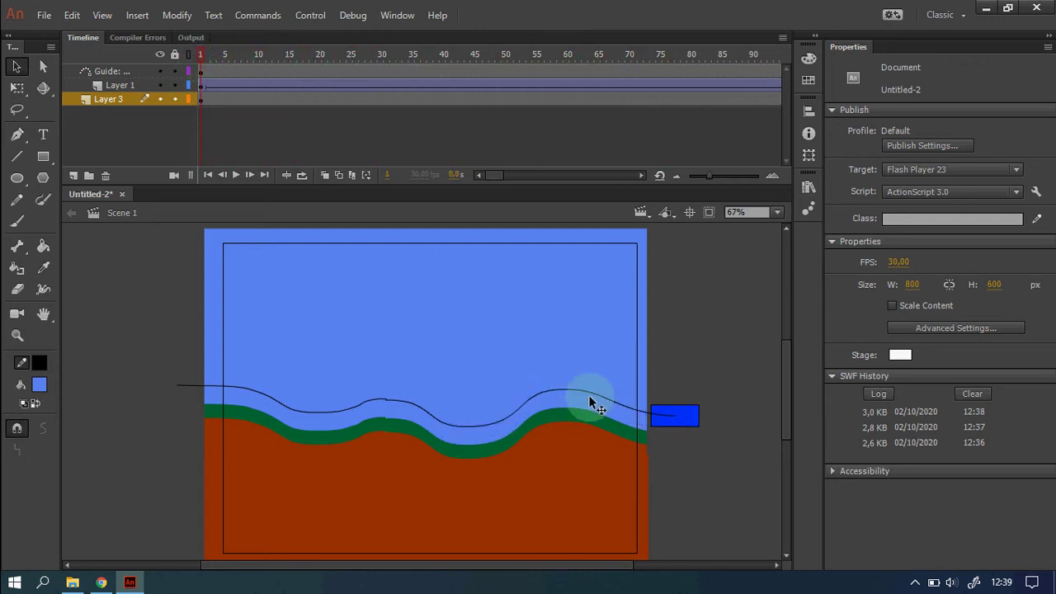
{"action": "key", "text": "z"}
{"action": "left_click_drag", "start_coordinate": [611, 369], "coordinate": [781, 485]}
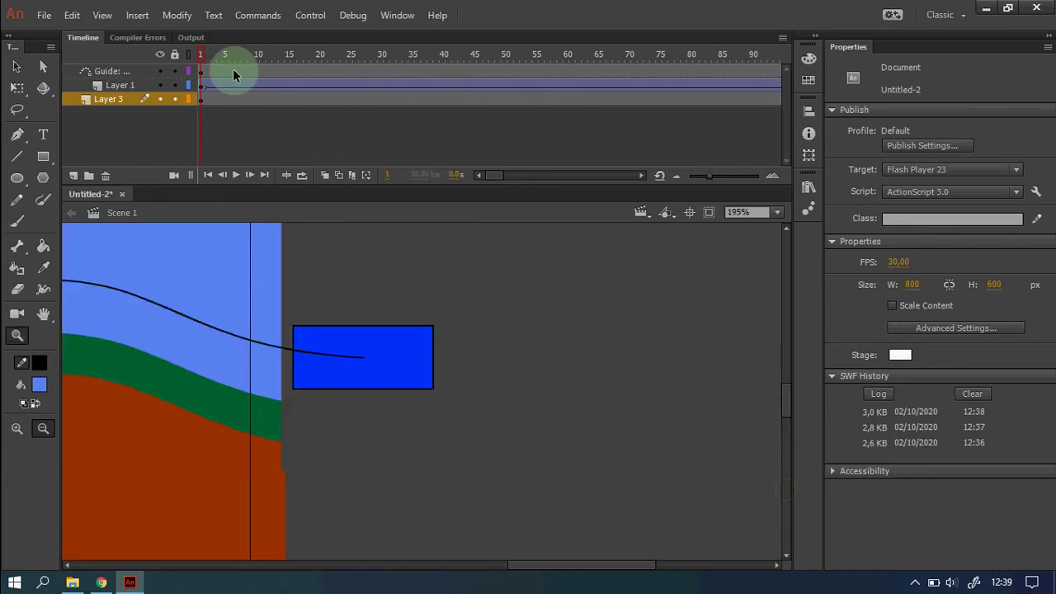
{"action": "left_click", "coordinate": [199, 86]}
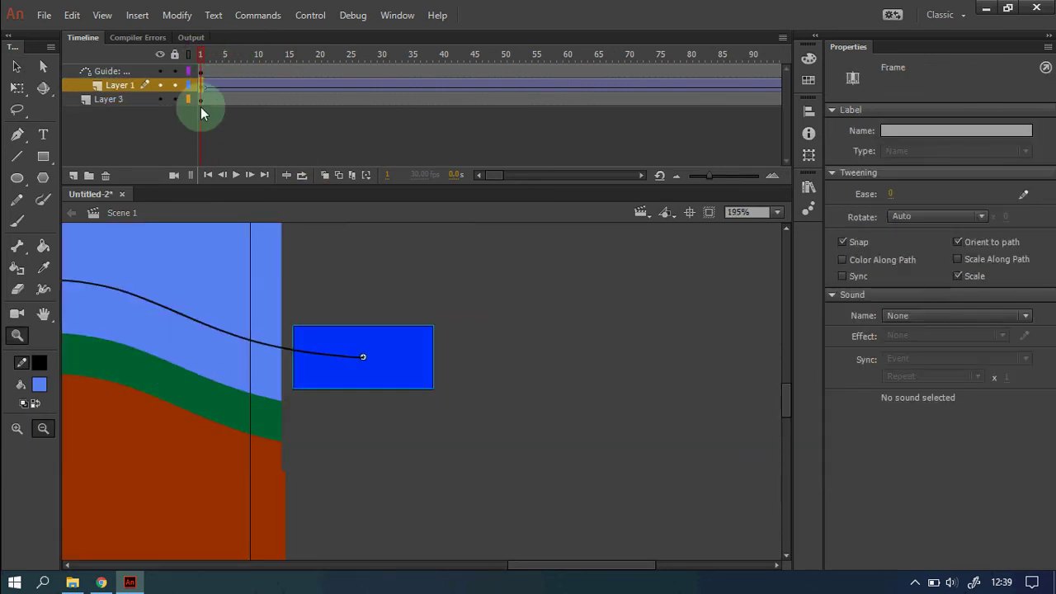
{"action": "key", "text": "v"}
{"action": "left_click", "coordinate": [163, 97]}
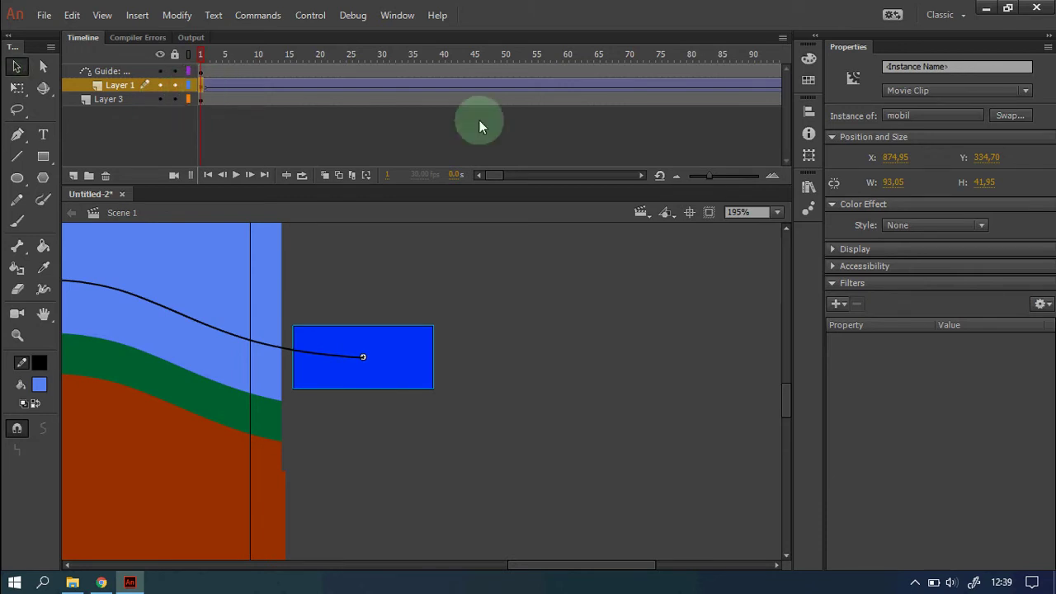
{"action": "left_click", "coordinate": [808, 188]}
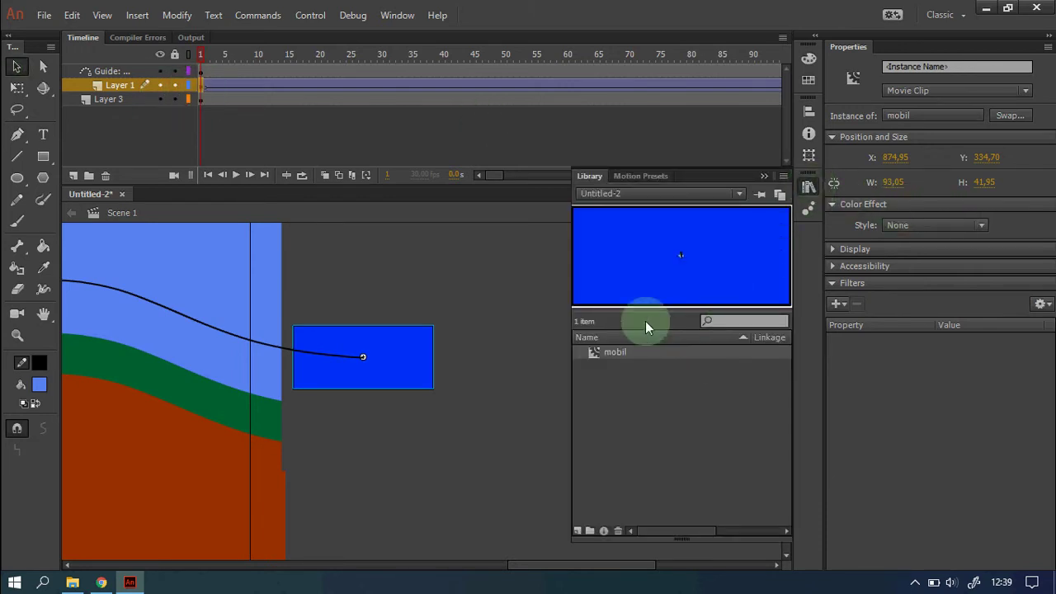
{"action": "left_click", "coordinate": [809, 188]}
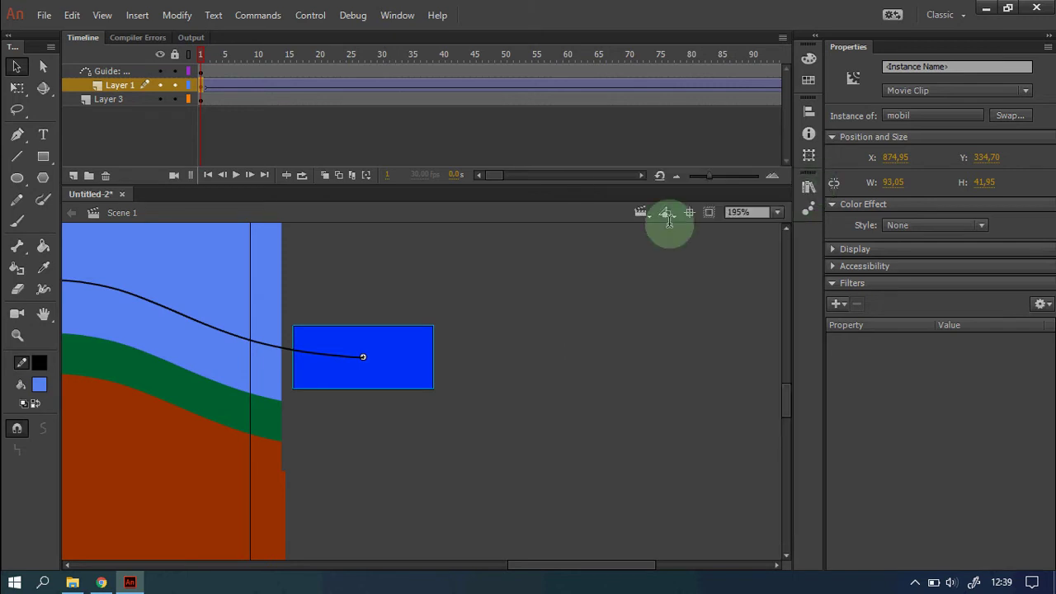
{"action": "mouse_move", "coordinate": [203, 80]}
{"action": "left_mouse_down"}
{"action": "mouse_move", "coordinate": [287, 216]}
{"action": "mouse_move", "coordinate": [203, 88]}
{"action": "left_mouse_up"}
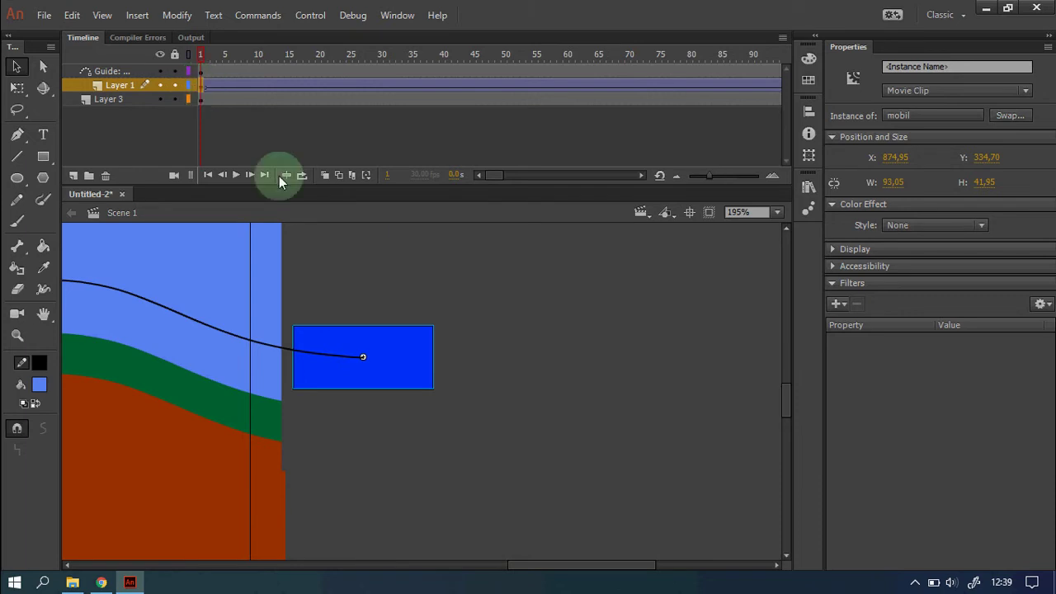
- Open the mobil clip on the stage for in-place editing
{"action": "double_click", "coordinate": [402, 371]}
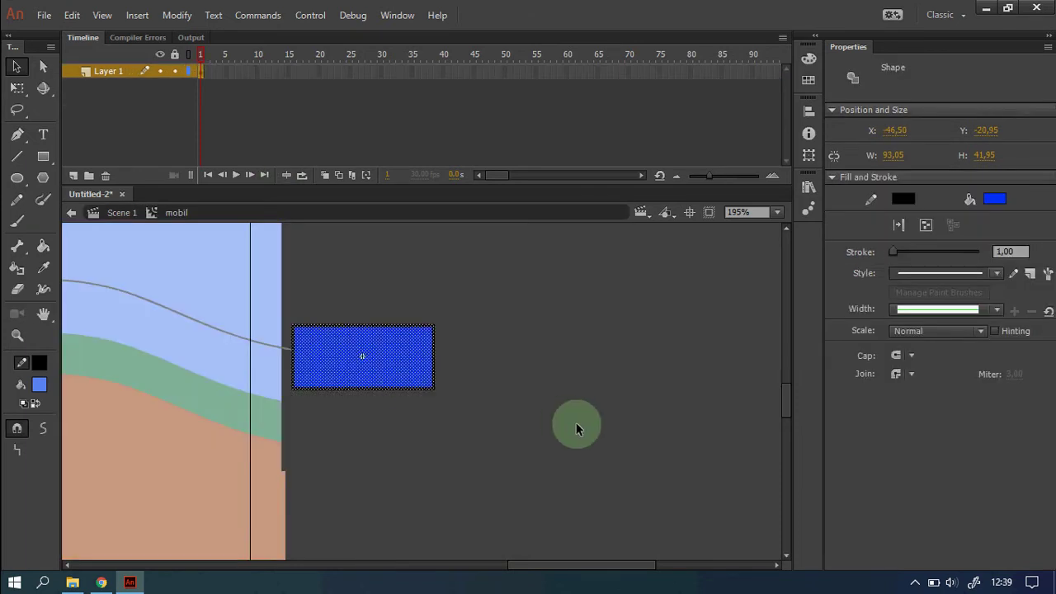
{"action": "left_click", "coordinate": [576, 422]}
{"action": "key", "text": "z"}
{"action": "left_click_drag", "start_coordinate": [253, 298], "coordinate": [528, 474]}
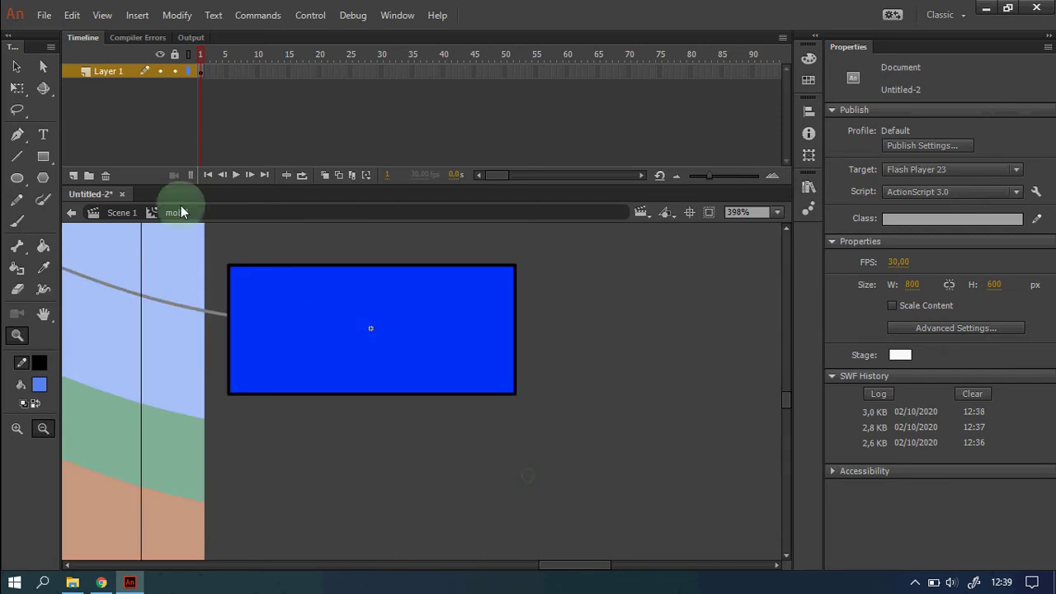
{"action": "left_click", "coordinate": [425, 482]}
{"action": "left_click", "coordinate": [425, 481]}
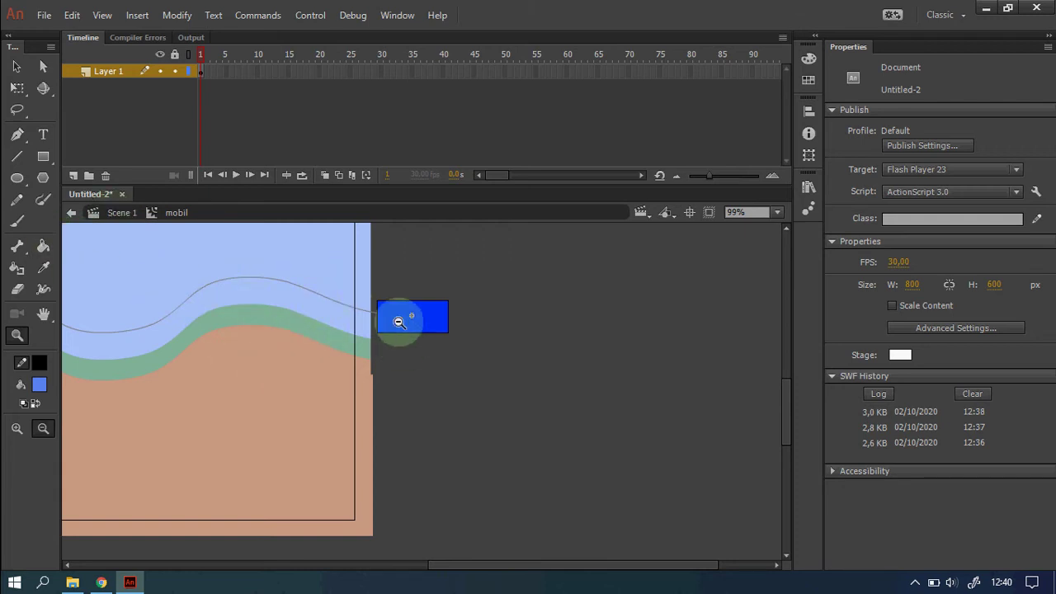
{"action": "left_click_drag", "start_coordinate": [356, 272], "coordinate": [479, 389]}
{"action": "left_click_drag", "start_coordinate": [271, 288], "coordinate": [547, 470]}
- Recolor the blue rectangle inside the mobil clip yellow with the Paint Bucket
{"action": "left_click", "coordinate": [16, 156]}
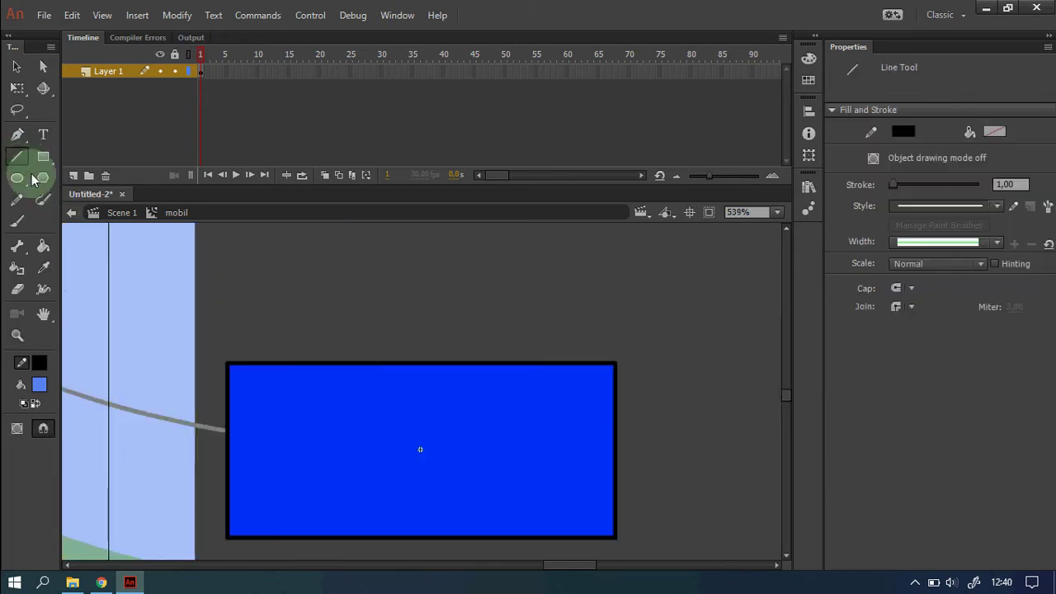
{"action": "key", "text": "z"}
{"action": "left_click", "coordinate": [392, 393], "text": "alt"}
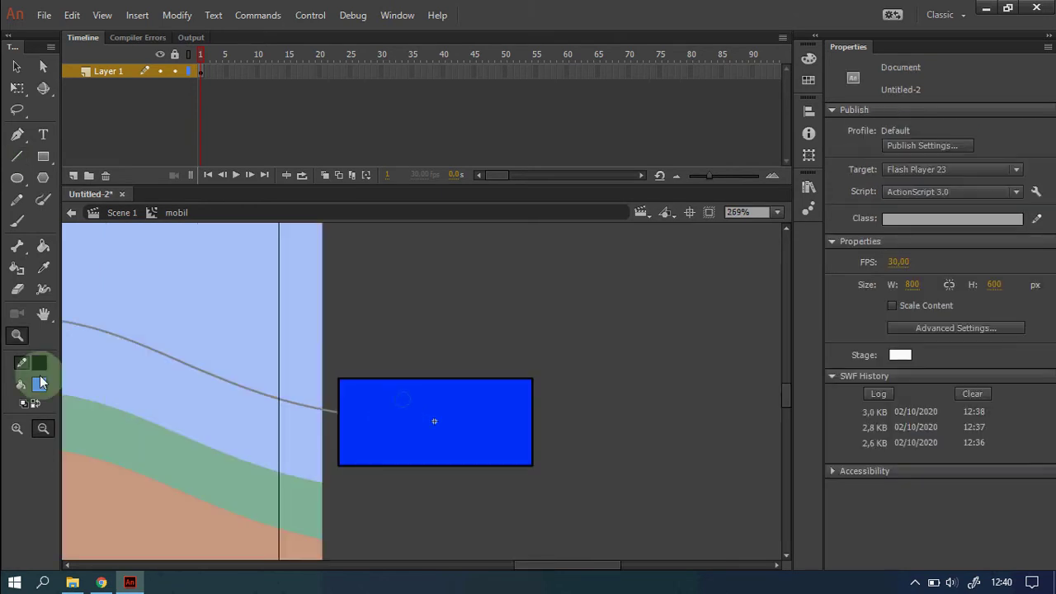
{"action": "left_click", "coordinate": [39, 384]}
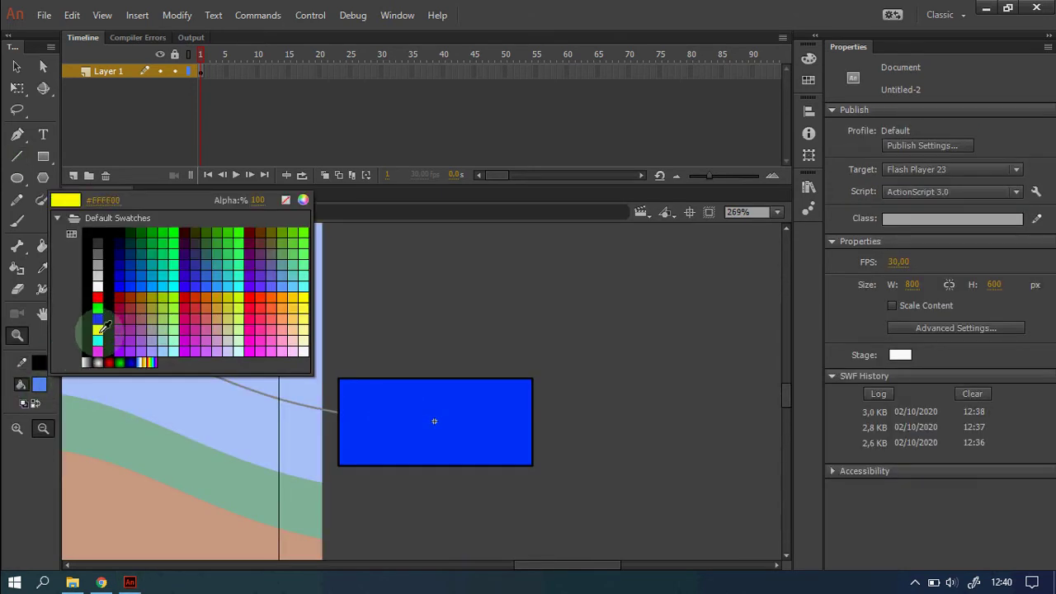
{"action": "left_click", "coordinate": [97, 329]}
{"action": "left_click", "coordinate": [43, 245]}
{"action": "left_click", "coordinate": [396, 410]}
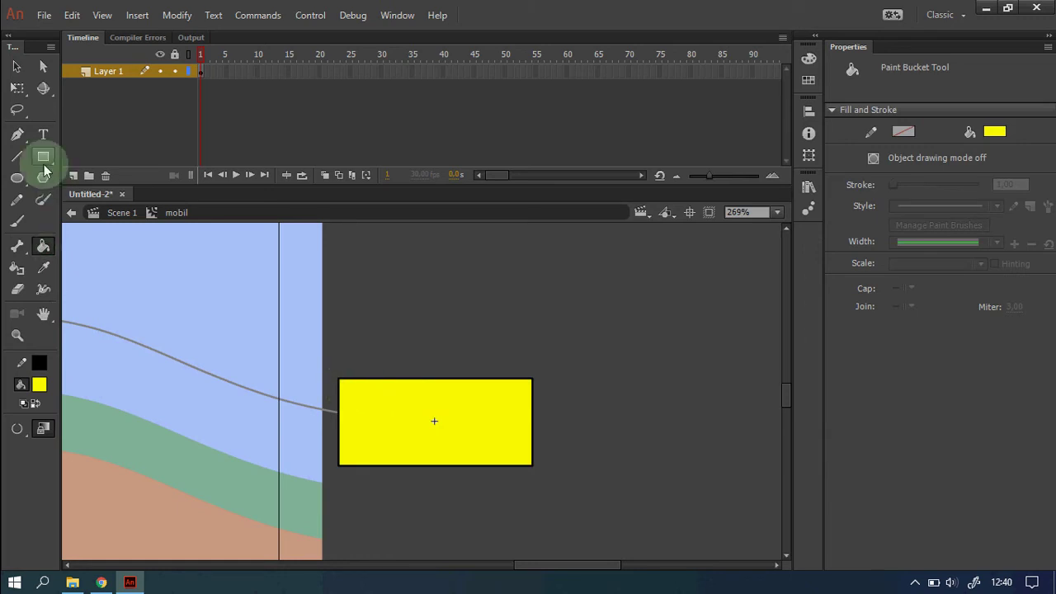
- Draw a sloped car cabin with a window from straight lines above the body, filling the window black and the cabin yellow
{"action": "left_click", "coordinate": [16, 155]}
{"action": "mouse_move", "coordinate": [394, 378]}
{"action": "left_mouse_down"}
{"action": "mouse_move", "coordinate": [421, 325]}
{"action": "mouse_move", "coordinate": [490, 323]}
{"action": "mouse_move", "coordinate": [516, 328]}
{"action": "mouse_move", "coordinate": [532, 378]}
{"action": "mouse_move", "coordinate": [421, 378]}
{"action": "mouse_move", "coordinate": [436, 344]}
{"action": "mouse_move", "coordinate": [505, 343]}
{"action": "left_mouse_up"}
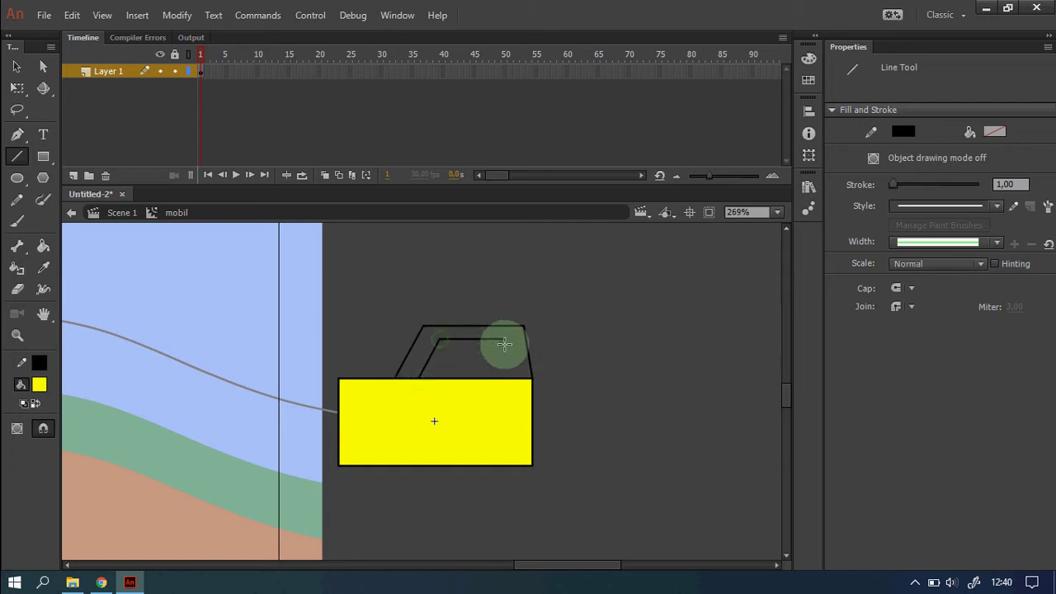
{"action": "left_click", "coordinate": [43, 246]}
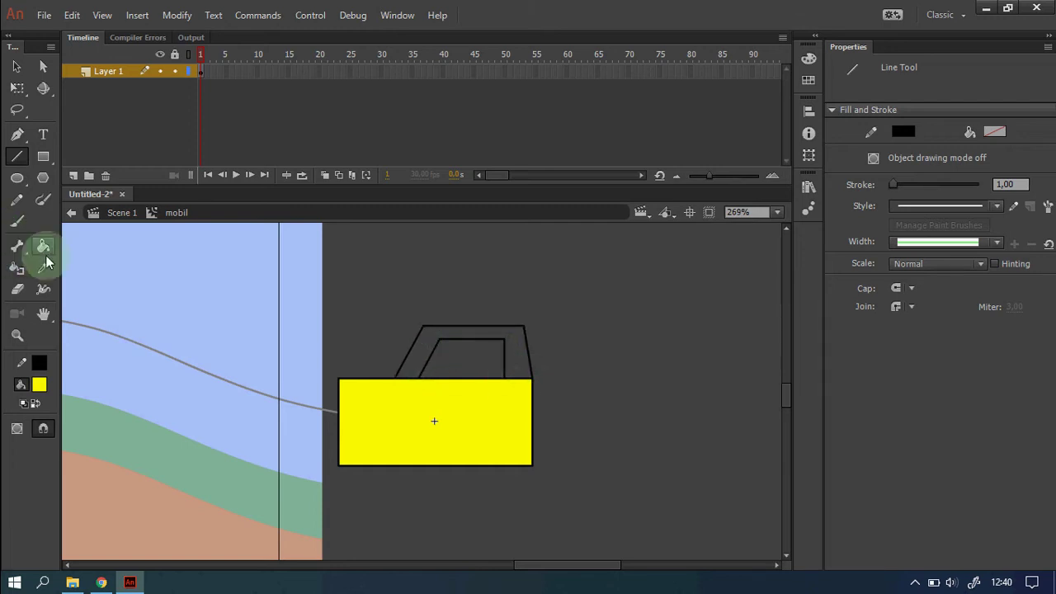
{"action": "left_click", "coordinate": [35, 403]}
{"action": "left_click", "coordinate": [459, 358]}
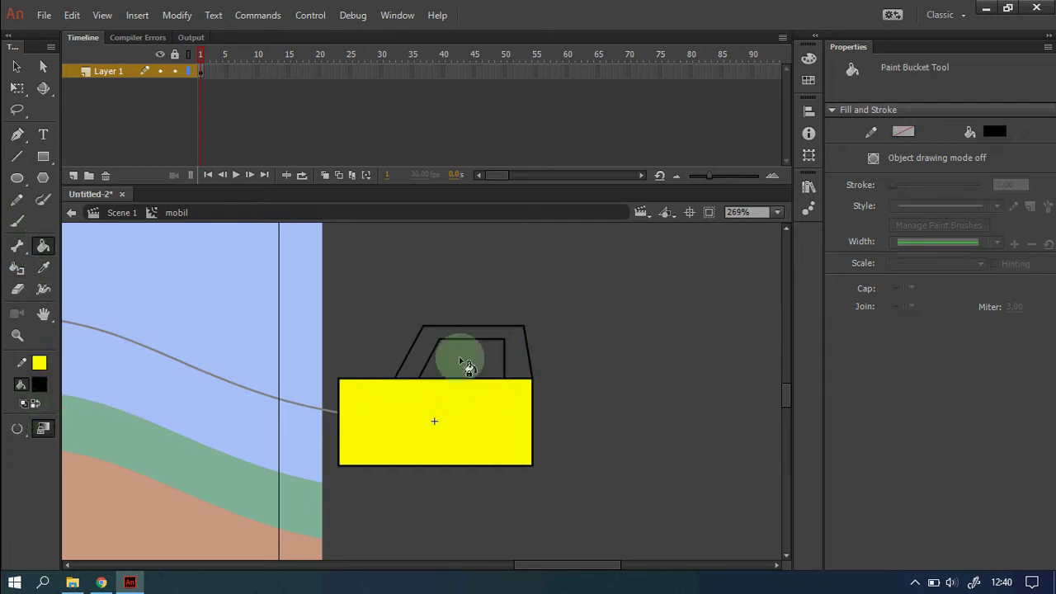
{"action": "left_click", "coordinate": [415, 367]}
- Delete the black line segments on both sides of the window that separate the cabin from the car body
{"action": "left_click", "coordinate": [16, 66]}
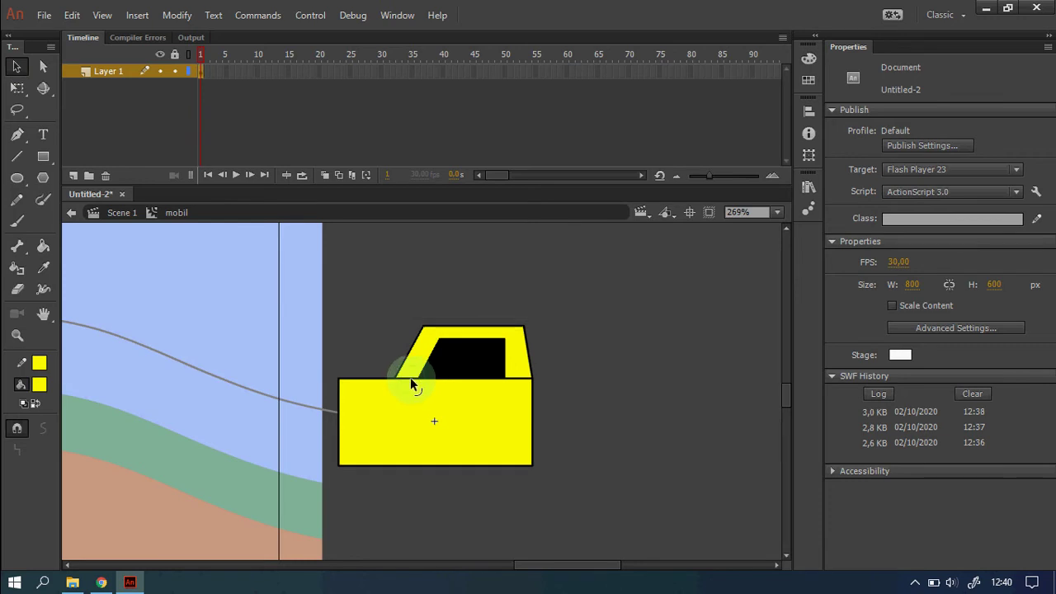
{"action": "left_click", "coordinate": [412, 385]}
{"action": "left_click", "coordinate": [518, 382]}
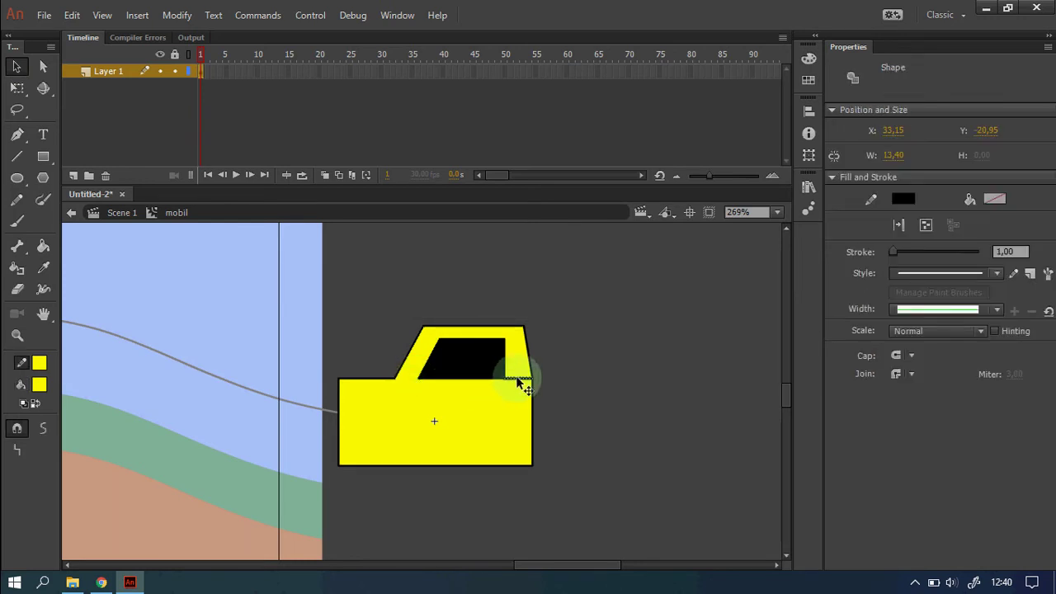
{"action": "left_click", "coordinate": [681, 432]}
- Reshape the car body by extending its rear edge outward and lowering the front corner of the hood
{"action": "left_click", "coordinate": [651, 380]}
{"action": "left_click", "coordinate": [621, 512]}
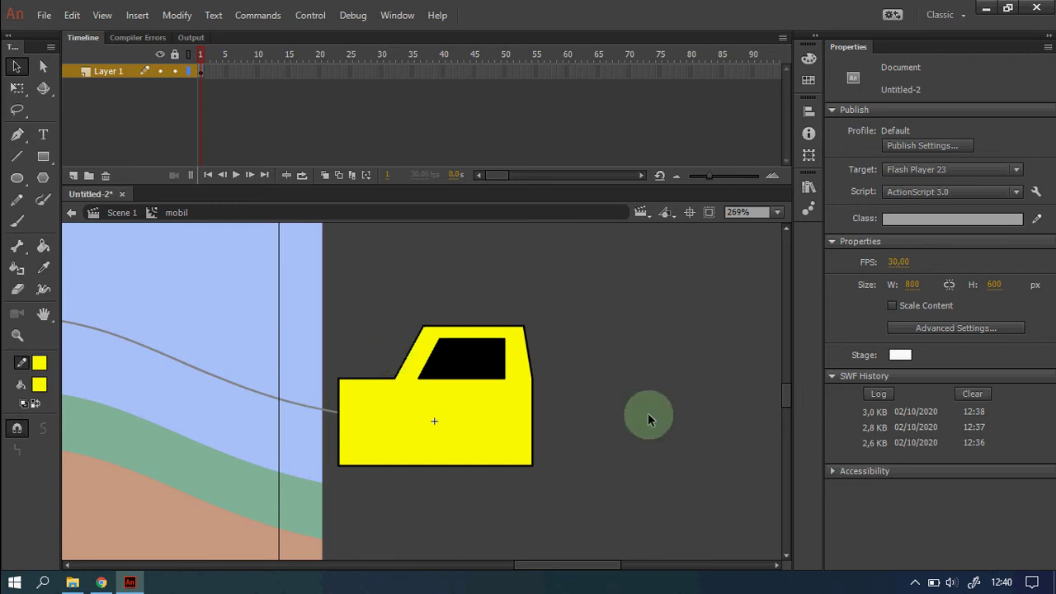
{"action": "left_click_drag", "start_coordinate": [533, 404], "coordinate": [553, 386]}
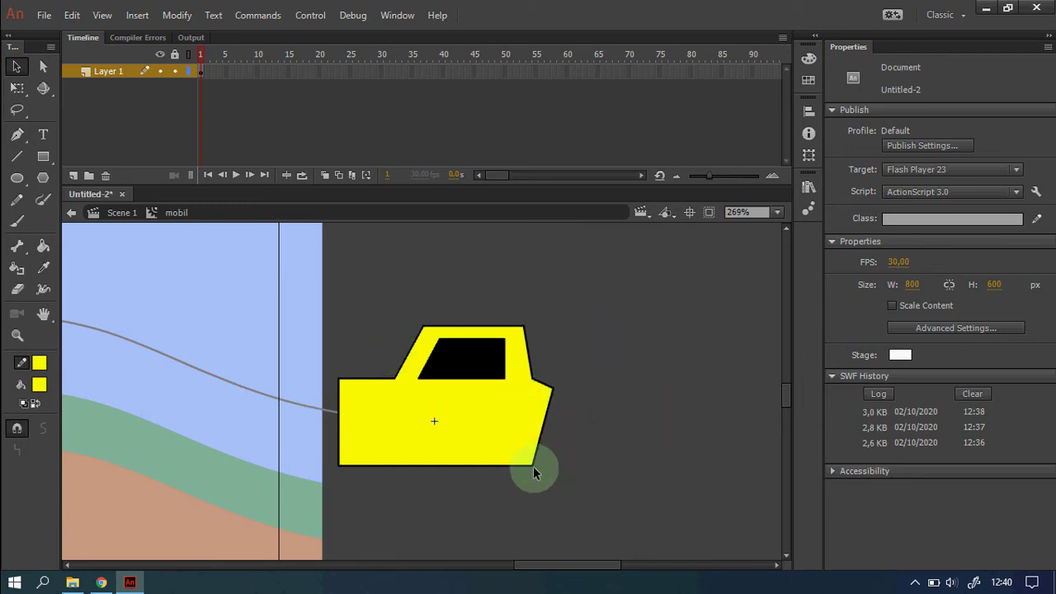
{"action": "left_click_drag", "start_coordinate": [538, 466], "coordinate": [551, 467]}
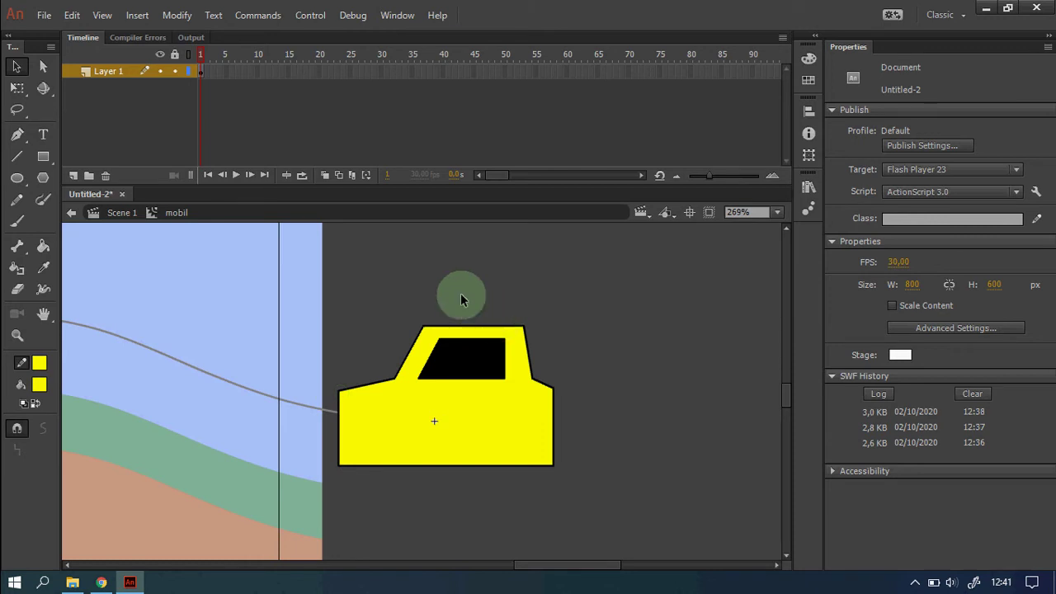
- On a new layer, with Layer 1 locked, draw a yellow circle for the front wheel across the body's lower edge
{"action": "left_click", "coordinate": [74, 175]}
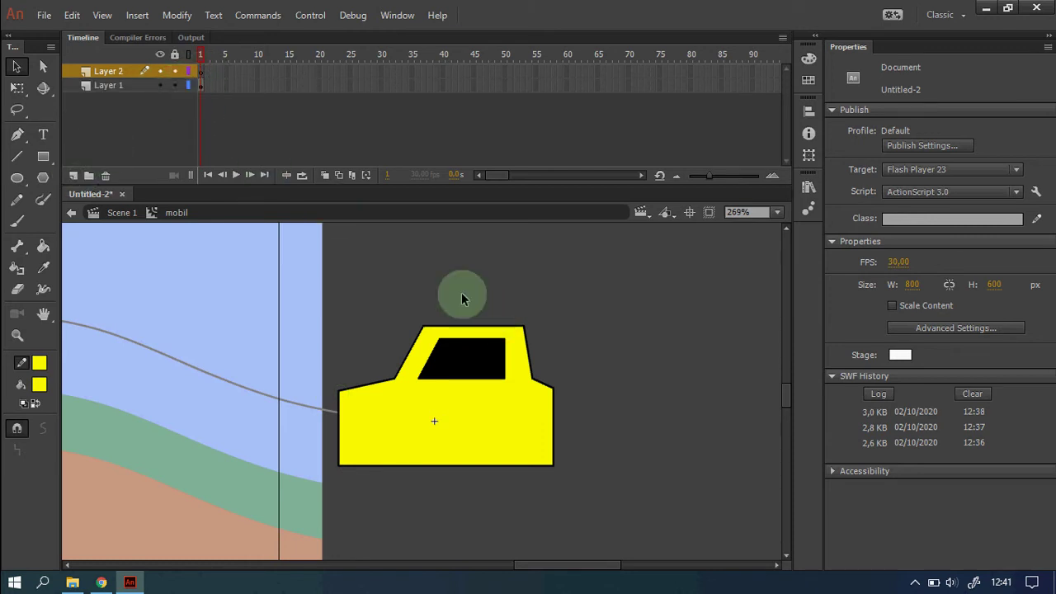
{"action": "left_click", "coordinate": [174, 85]}
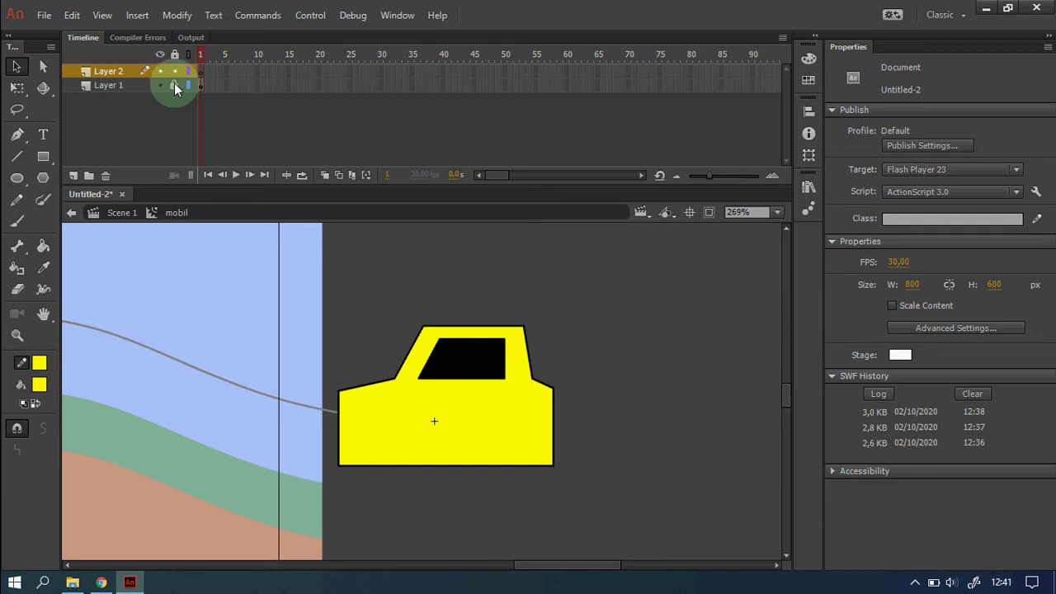
{"action": "left_click", "coordinate": [17, 177]}
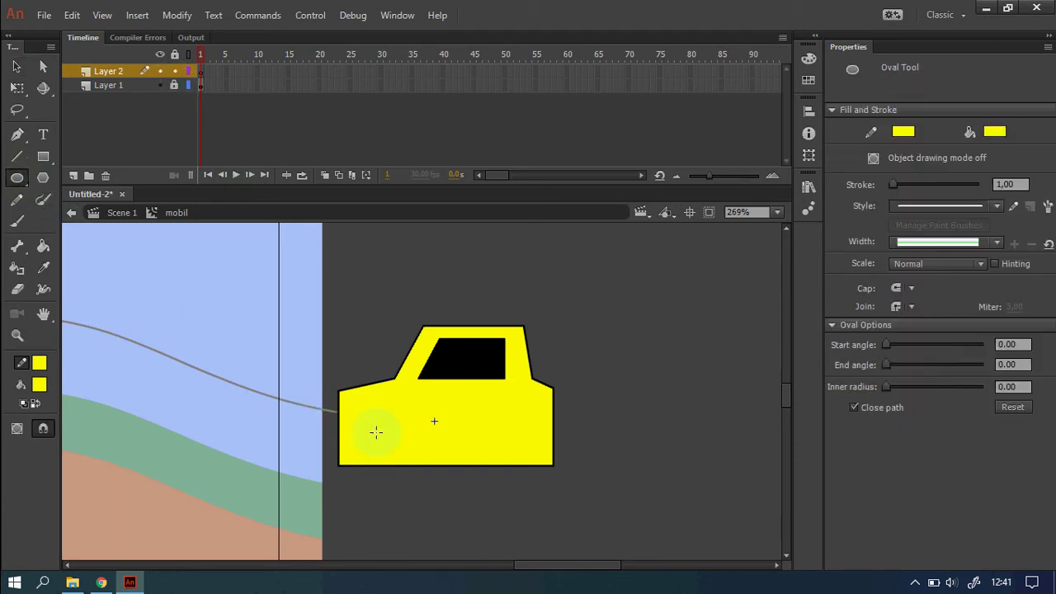
{"action": "left_click_drag", "start_coordinate": [375, 431], "coordinate": [419, 499]}
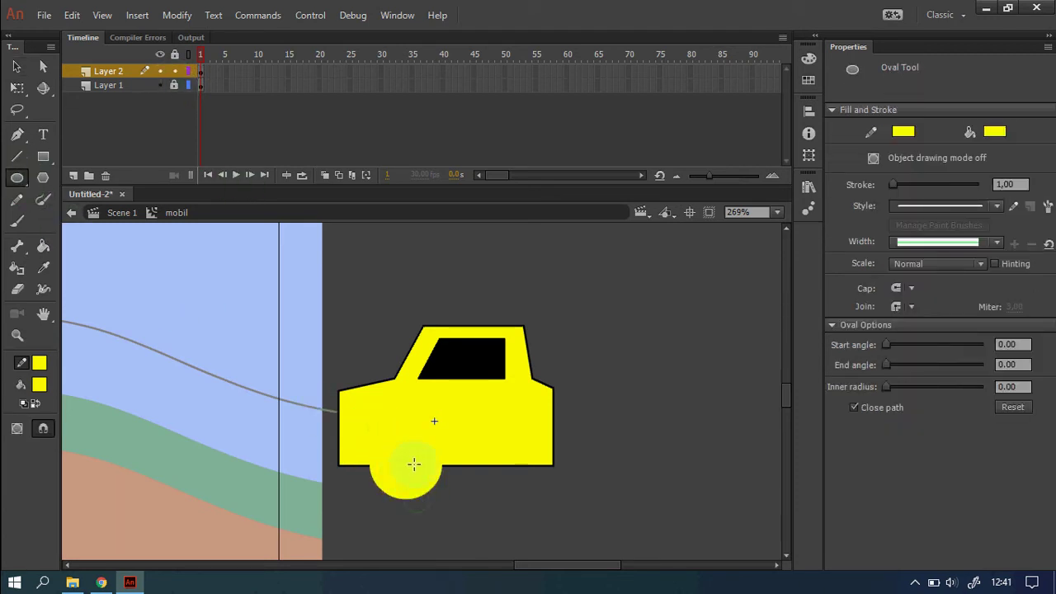
- Outline the front wheel's circle in black #000000 with the Ink Bottle
{"action": "left_click", "coordinate": [38, 363]}
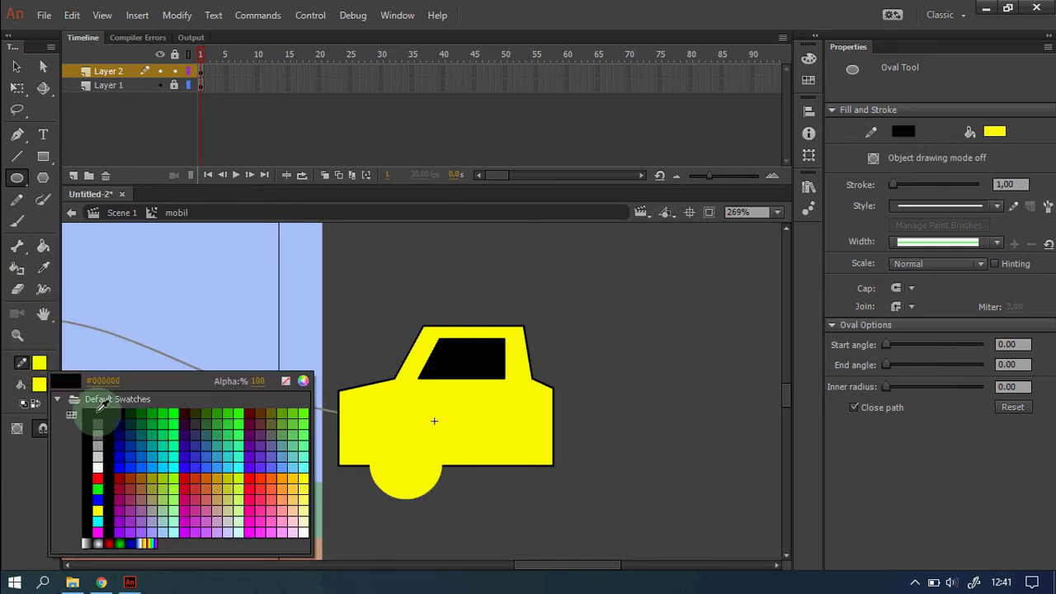
{"action": "left_click", "coordinate": [101, 401]}
{"action": "key", "text": "s"}
- Divide the wheel into four quarters with a vertical and a horizontal black line through its center
{"action": "key", "text": "z"}
{"action": "left_click_drag", "start_coordinate": [349, 415], "coordinate": [479, 526]}
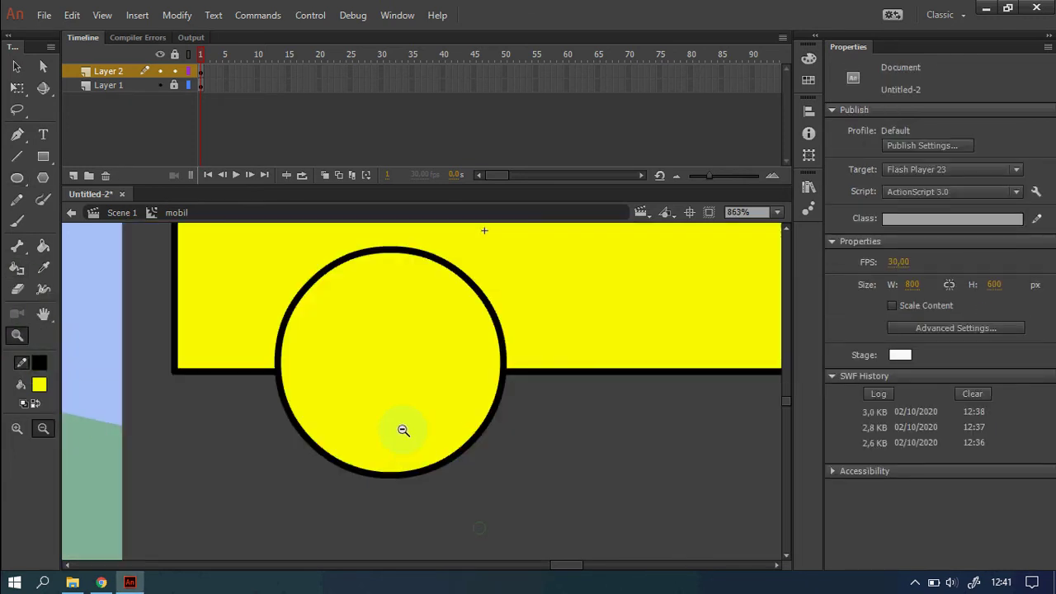
{"action": "left_click", "coordinate": [17, 155]}
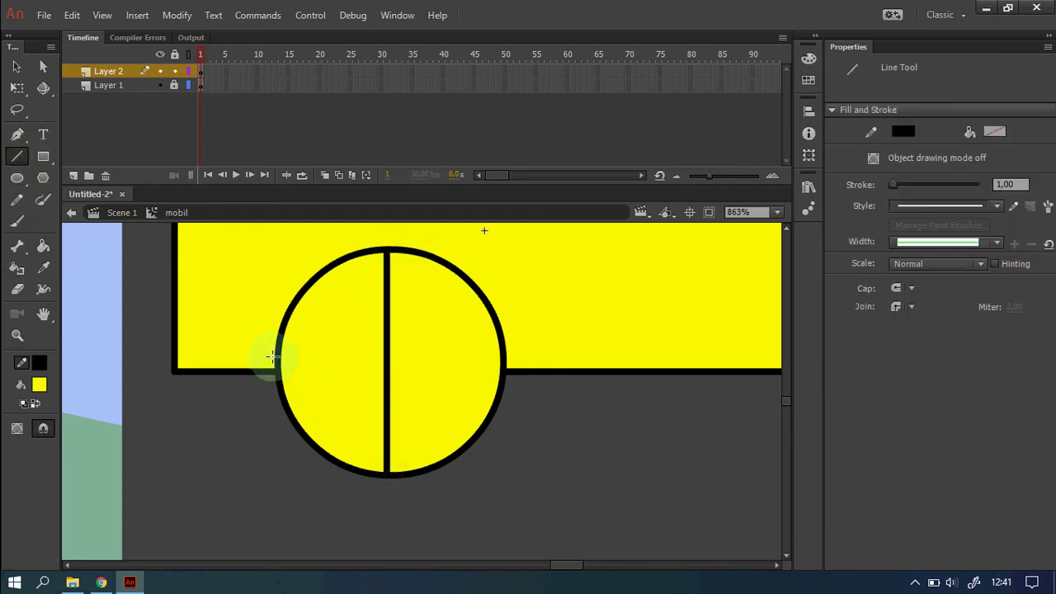
{"action": "left_click_drag", "start_coordinate": [273, 356], "coordinate": [448, 371]}
{"action": "key", "text": "ctrl+z"}
{"action": "left_click_drag", "start_coordinate": [275, 365], "coordinate": [444, 370]}
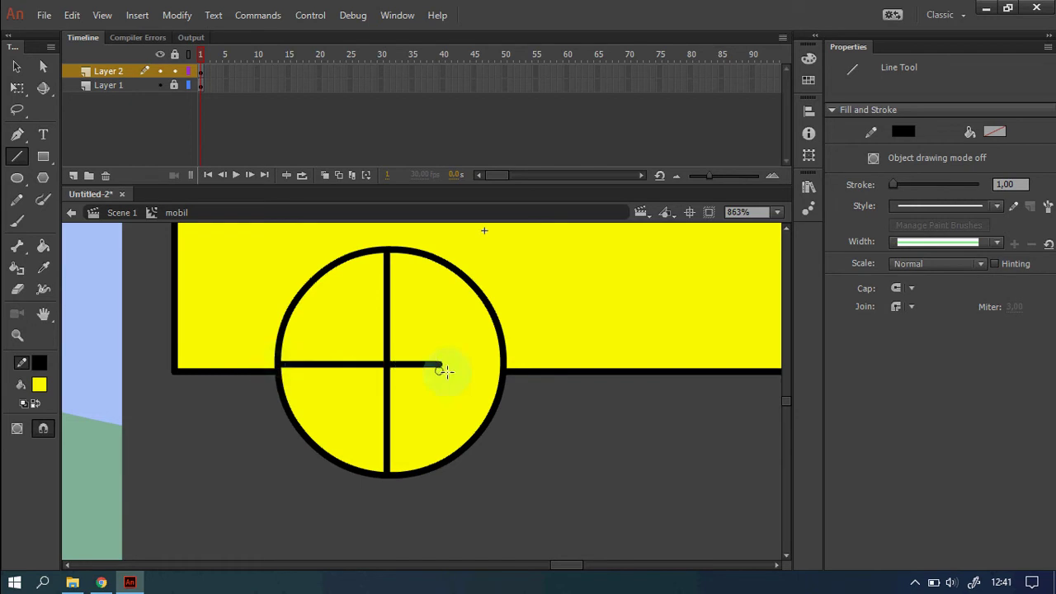
- Fill the wheel's upper-left and lower-right quarters with red
{"action": "left_click", "coordinate": [39, 385]}
{"action": "left_click", "coordinate": [97, 296]}
{"action": "left_click", "coordinate": [43, 246]}
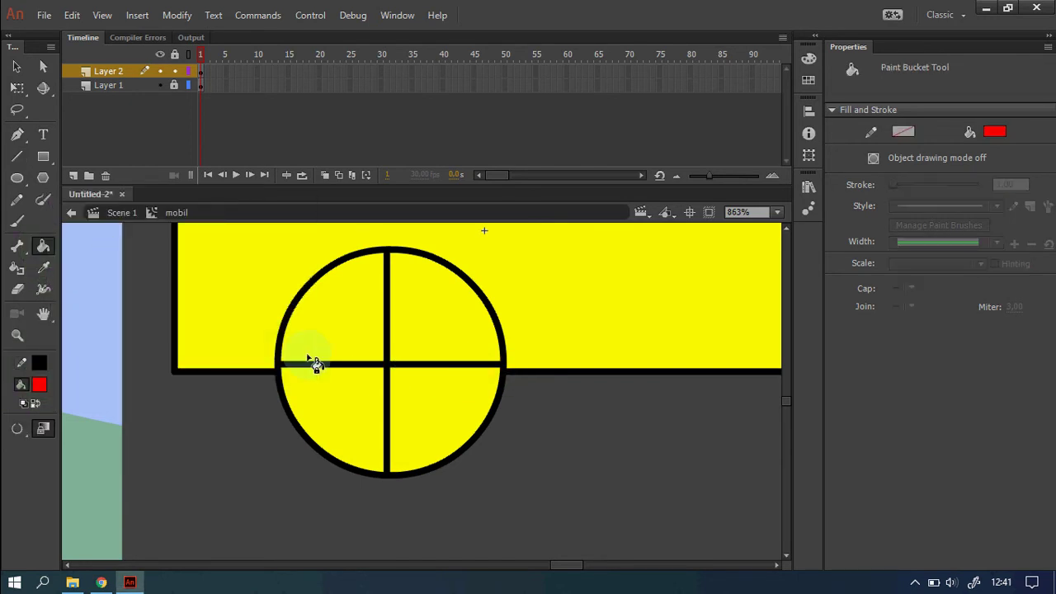
{"action": "left_click", "coordinate": [332, 330]}
{"action": "left_click", "coordinate": [437, 417]}
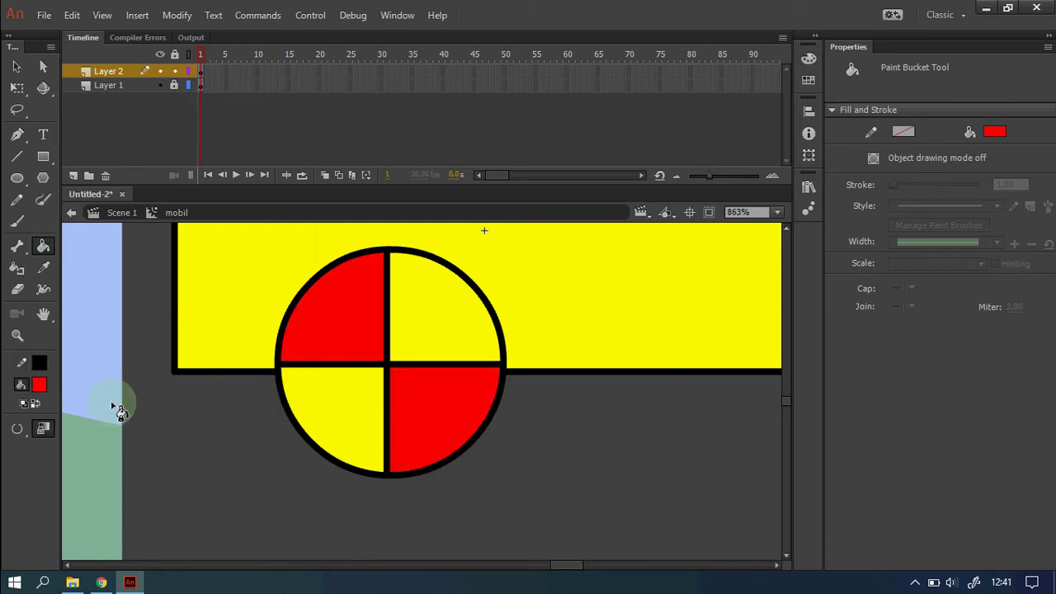
- Fill the wheel's lower-left and upper-right quarters with dark gray
{"action": "left_click", "coordinate": [38, 384]}
{"action": "left_click", "coordinate": [98, 243]}
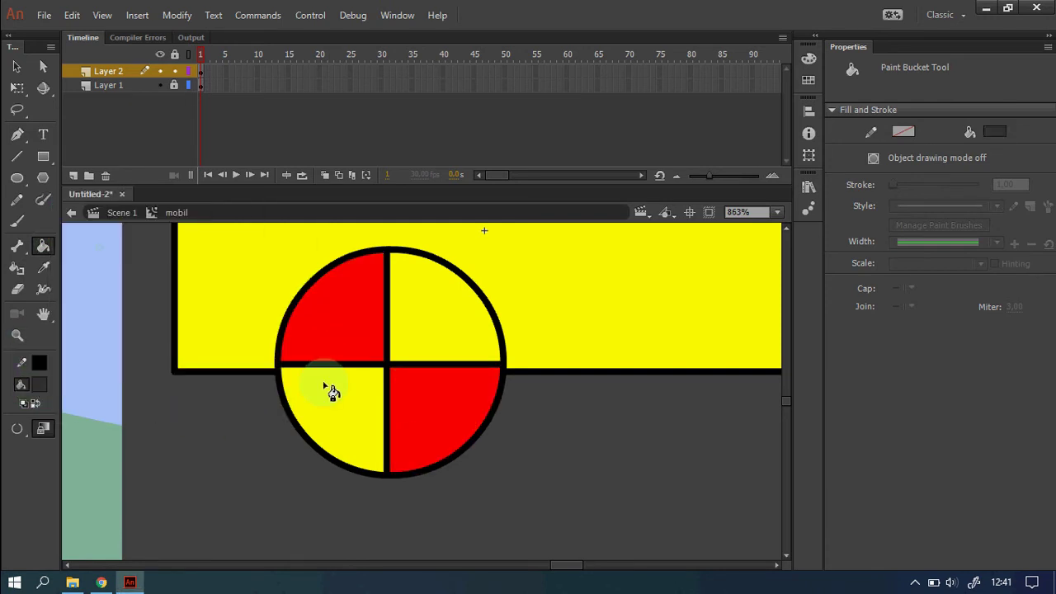
{"action": "left_click", "coordinate": [332, 395]}
{"action": "left_click", "coordinate": [424, 328]}
{"action": "left_click", "coordinate": [448, 382], "text": "alt"}
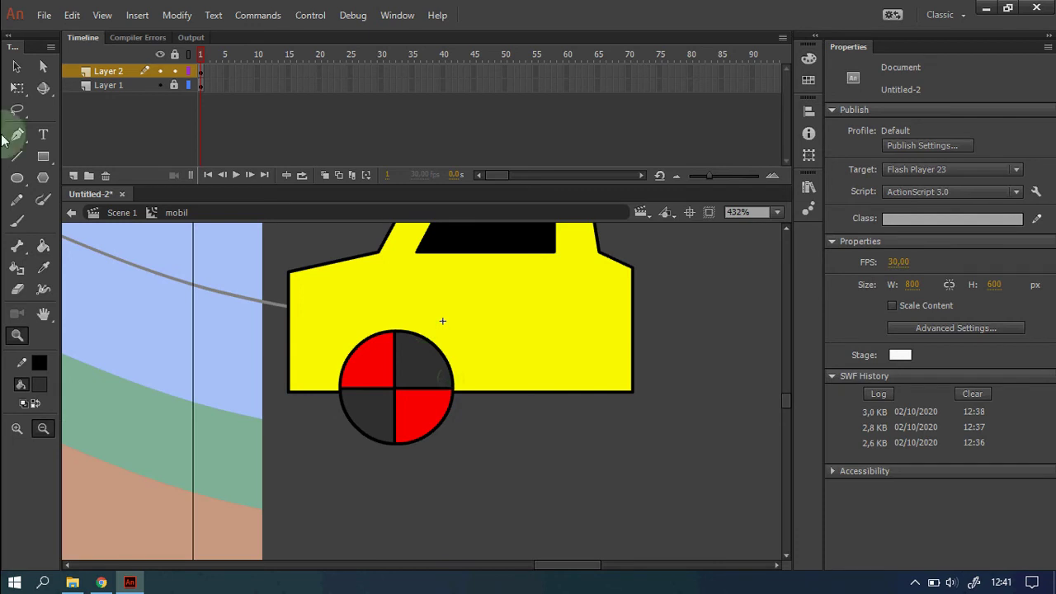
- Test the movie to check how the car and its front wheel travel along the hills
{"action": "left_click", "coordinate": [16, 66]}
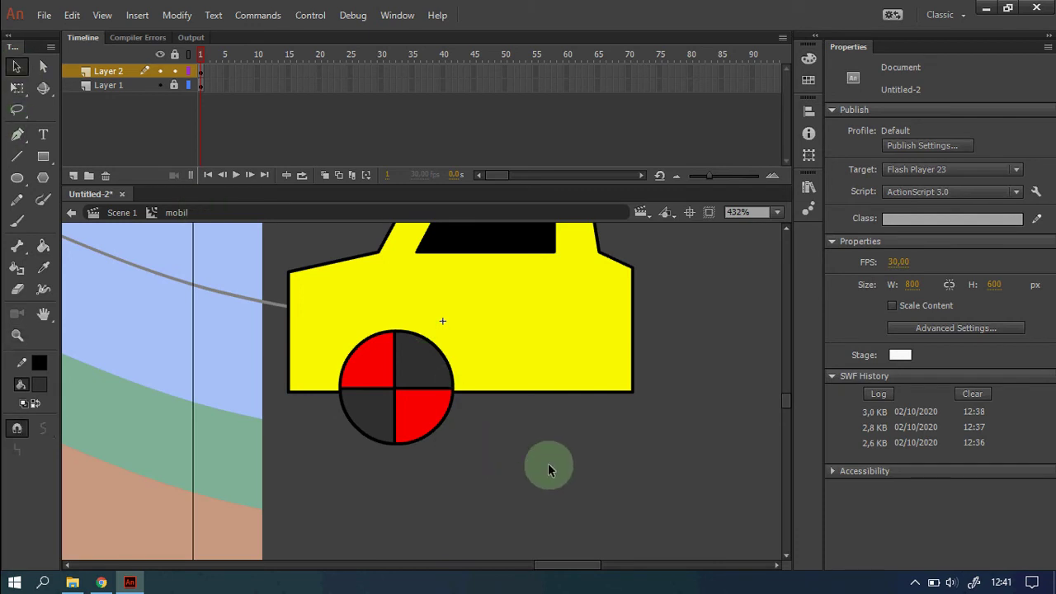
{"action": "key", "text": "ctrl+Return"}
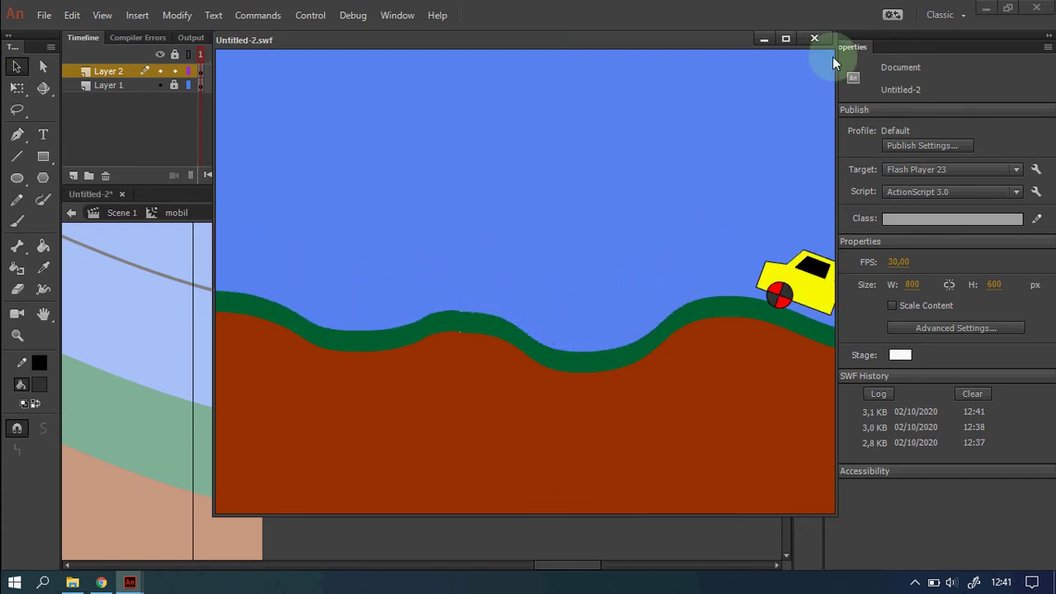
{"action": "left_click", "coordinate": [814, 38]}
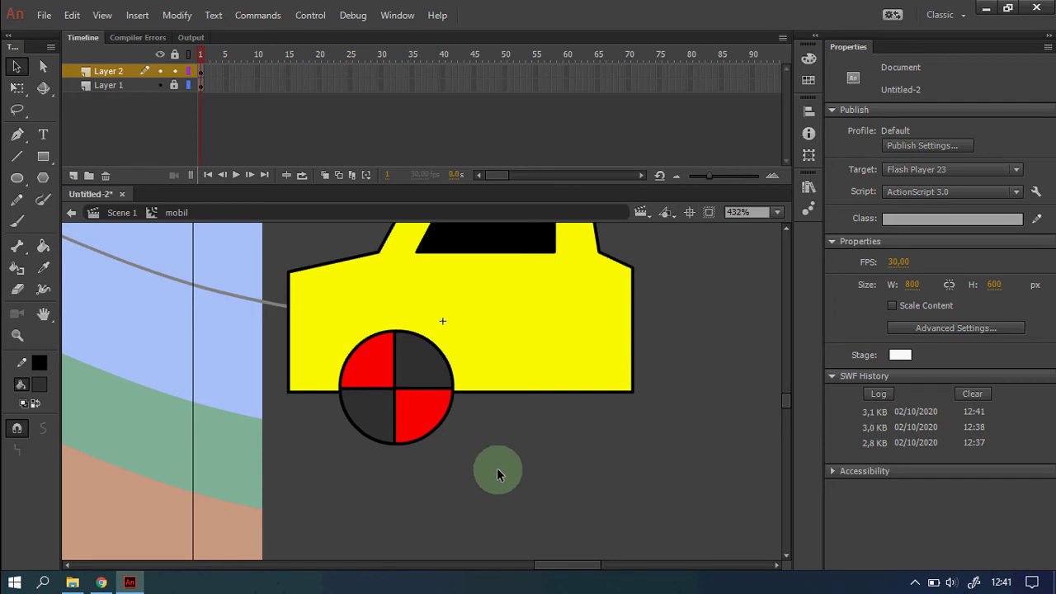
- Convert the whole front wheel drawing to a movie clip symbol named "animasi roda"
{"action": "left_click_drag", "start_coordinate": [498, 474], "coordinate": [301, 304]}
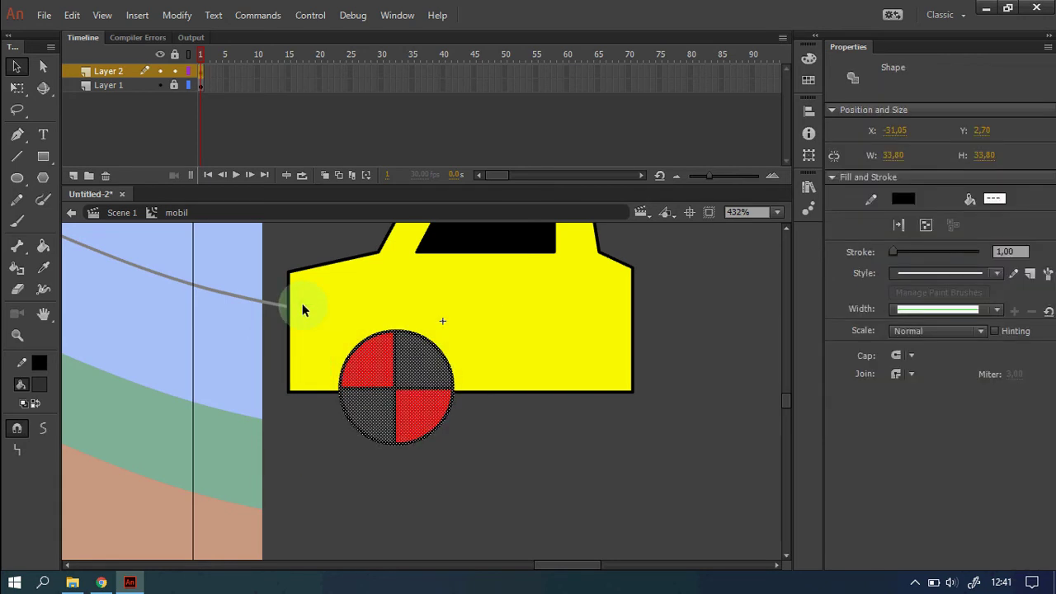
{"action": "right_click", "coordinate": [392, 389]}
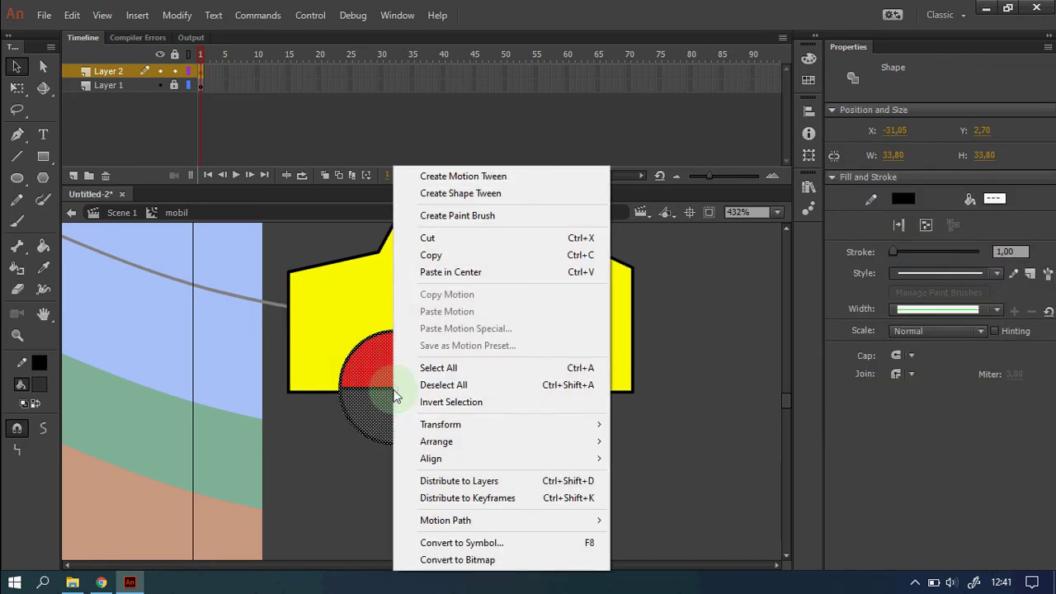
{"action": "left_click", "coordinate": [532, 542]}
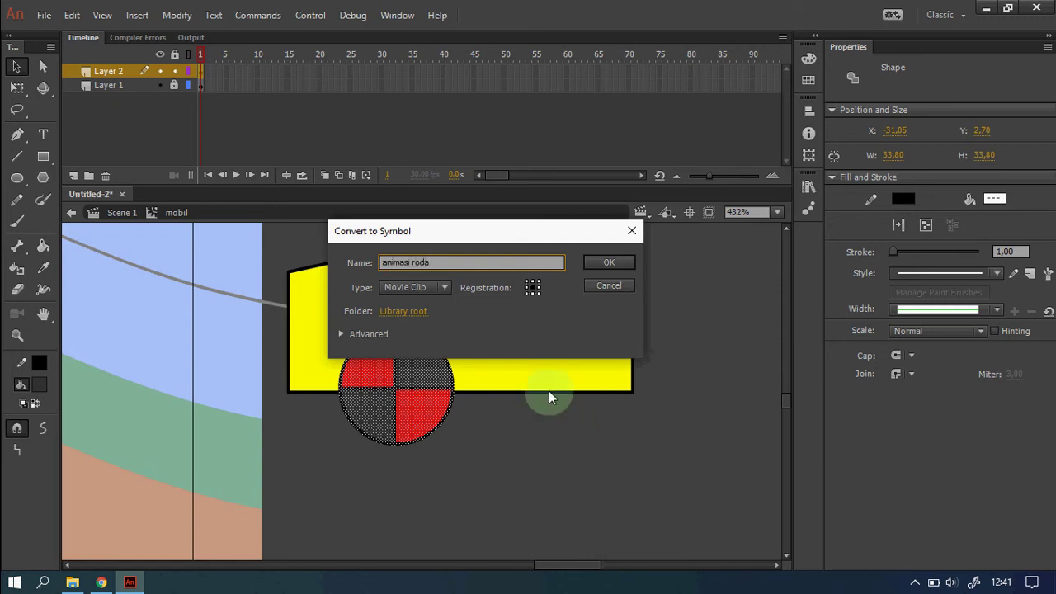
{"action": "left_click", "coordinate": [625, 266]}
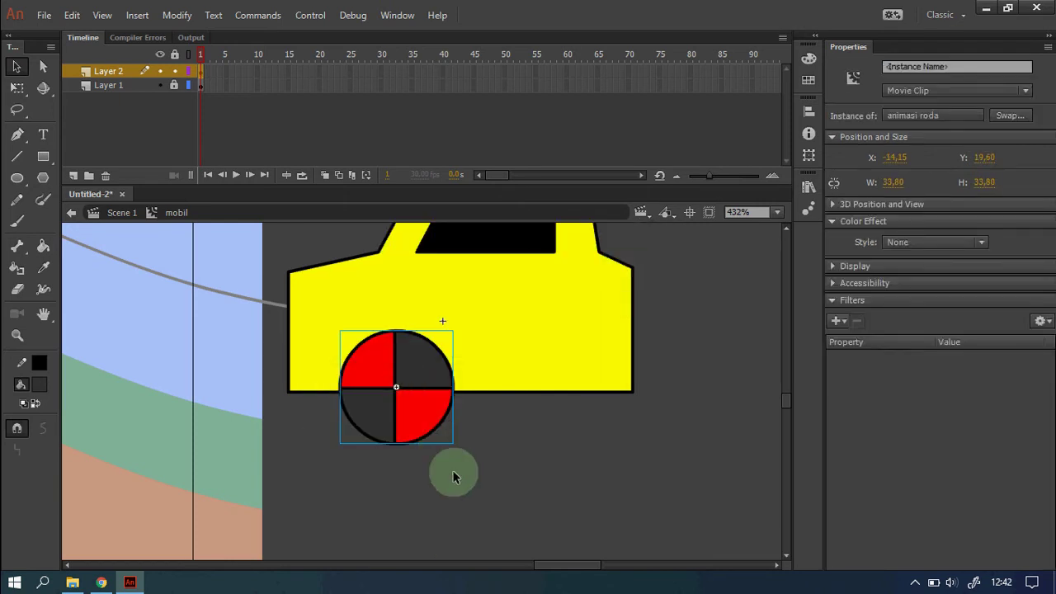
- Inside the animasi roda clip, convert the whole wheel shape to a movie clip symbol named "roda"
{"action": "double_click", "coordinate": [435, 417]}
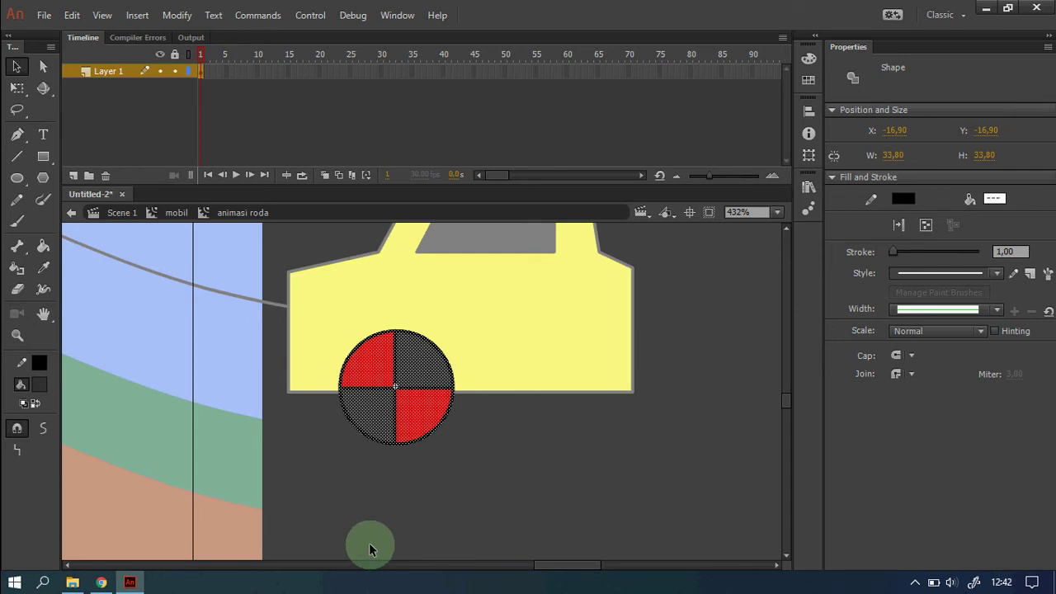
{"action": "left_click", "coordinate": [496, 469]}
{"action": "key", "text": "z"}
{"action": "left_click_drag", "start_coordinate": [300, 310], "coordinate": [516, 494]}
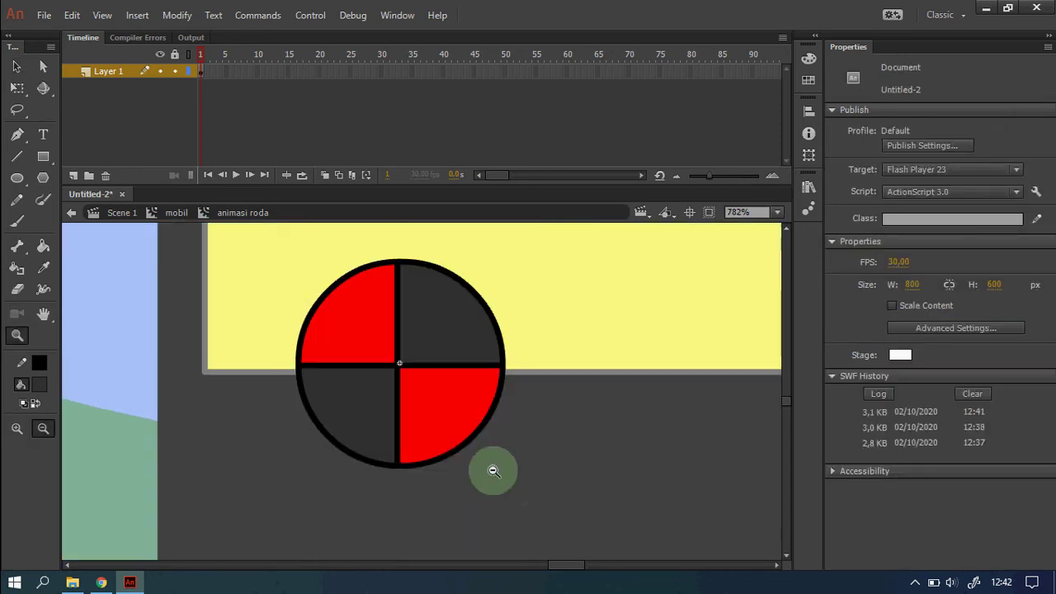
{"action": "key", "text": "b"}
{"action": "key", "text": "v"}
{"action": "left_click", "coordinate": [445, 404]}
{"action": "left_click", "coordinate": [384, 332]}
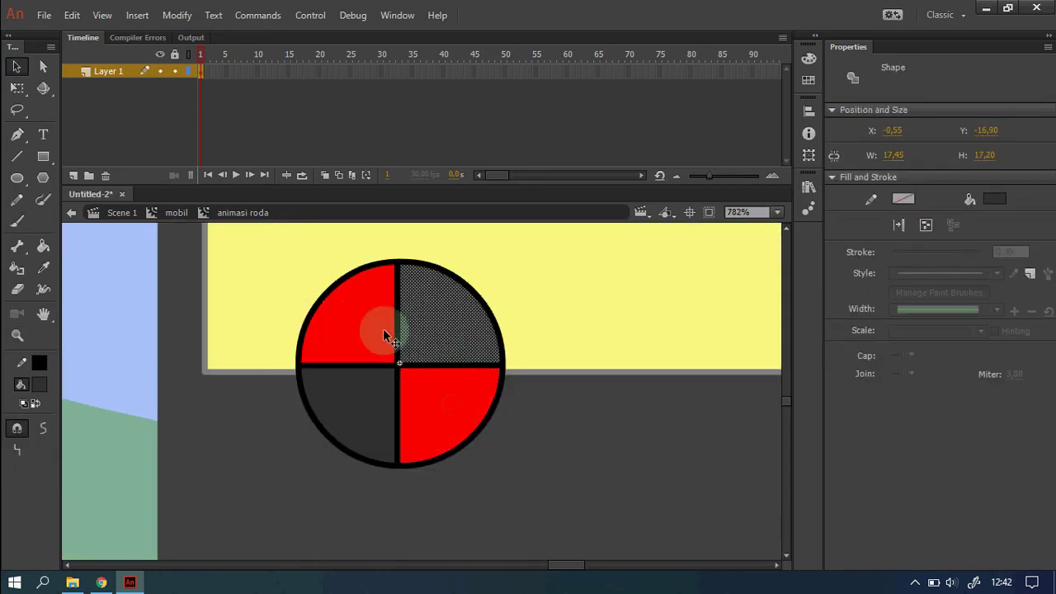
{"action": "left_click_drag", "start_coordinate": [571, 499], "coordinate": [262, 252]}
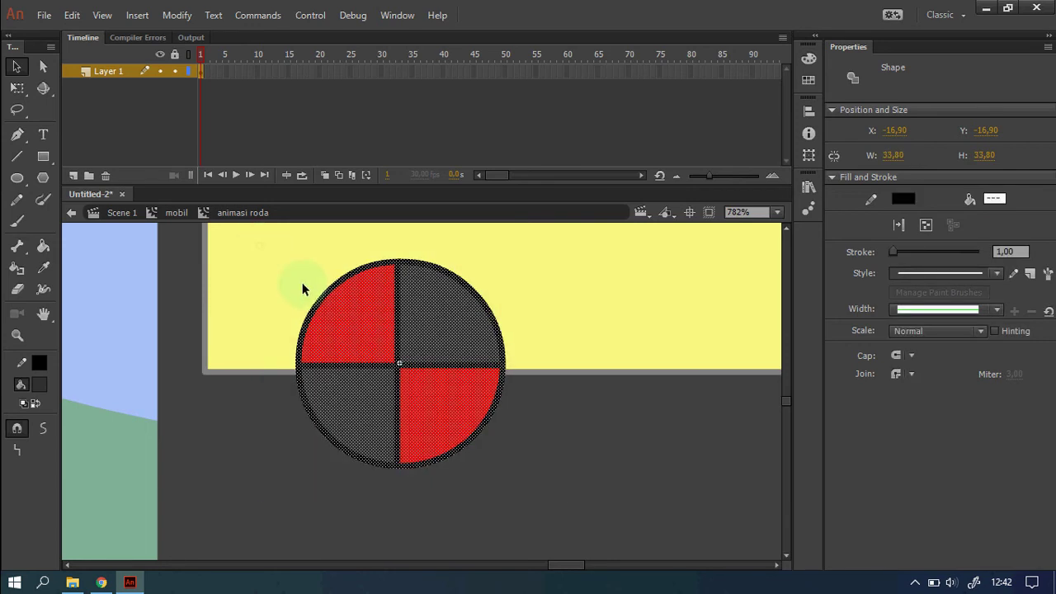
{"action": "right_click", "coordinate": [430, 393]}
{"action": "left_click", "coordinate": [544, 546]}
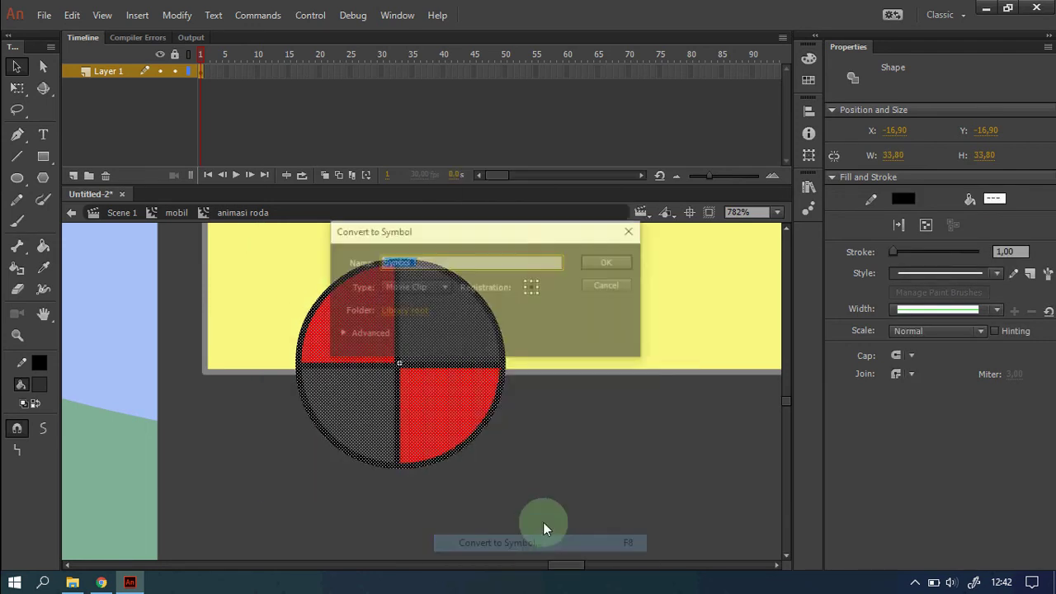
{"action": "key", "text": "Return"}
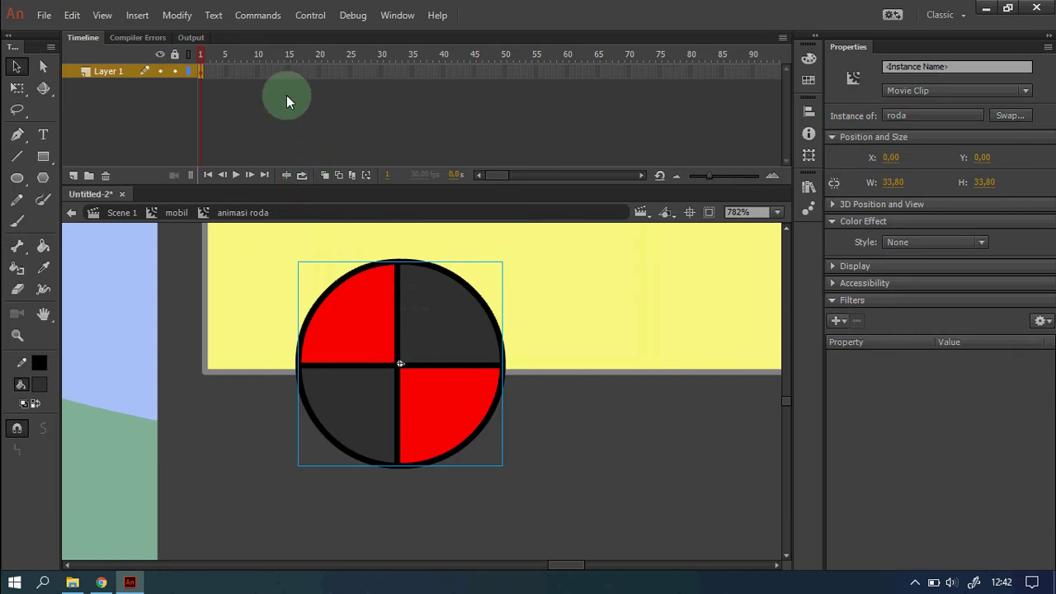
- Insert a keyframe at frame 15 of the wheel's layer and create a classic tween from frame 1
{"action": "left_click", "coordinate": [288, 71]}
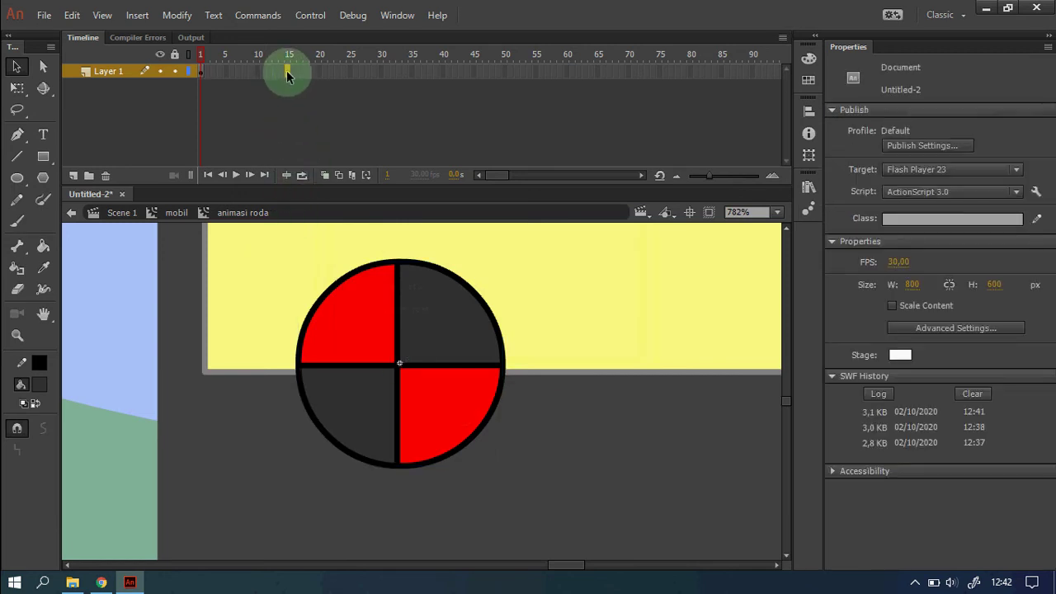
{"action": "right_click", "coordinate": [288, 72]}
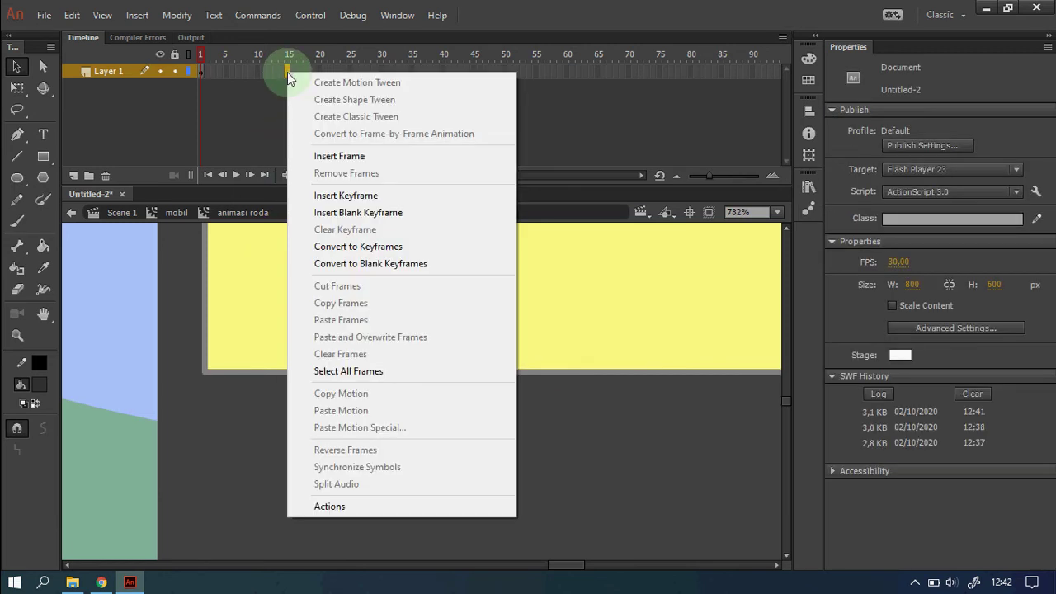
{"action": "left_click", "coordinate": [404, 198]}
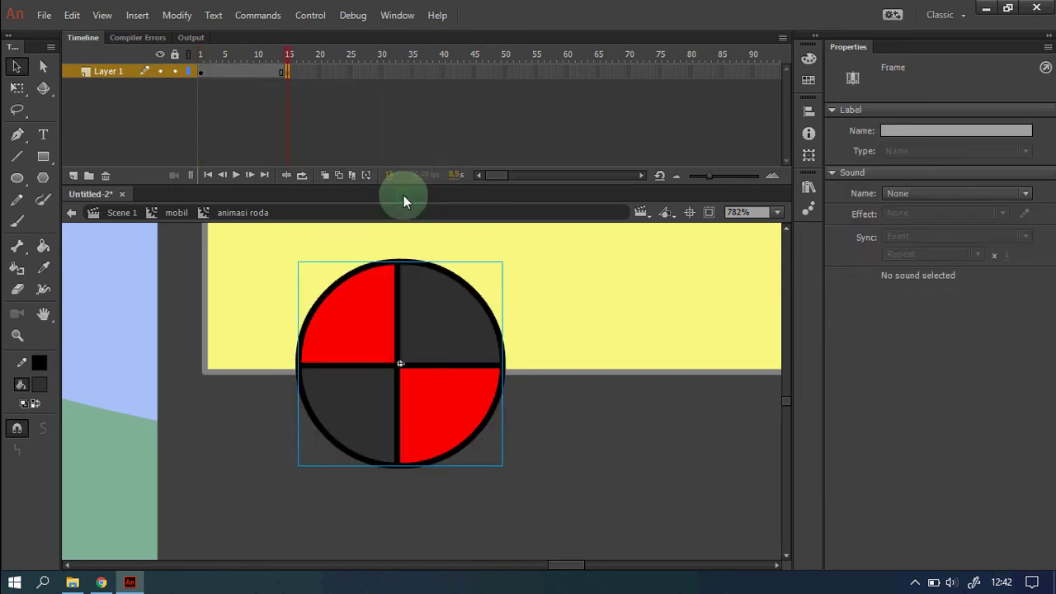
{"action": "right_click", "coordinate": [241, 73]}
{"action": "left_click", "coordinate": [307, 125]}
{"action": "mouse_move", "coordinate": [245, 54]}
{"action": "left_mouse_down"}
{"action": "mouse_move", "coordinate": [221, 66]}
{"action": "mouse_move", "coordinate": [282, 63]}
{"action": "mouse_move", "coordinate": [206, 55]}
{"action": "mouse_move", "coordinate": [260, 55]}
{"action": "left_mouse_up"}
- Set the wheel tween's rotation to CCW
{"action": "left_click", "coordinate": [239, 72]}
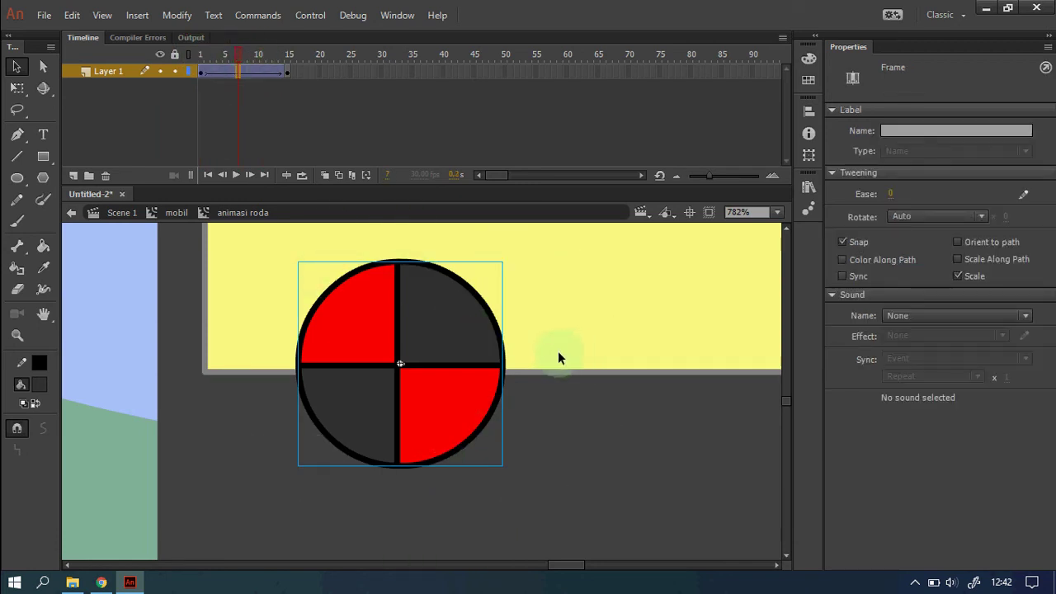
{"action": "left_click", "coordinate": [981, 218]}
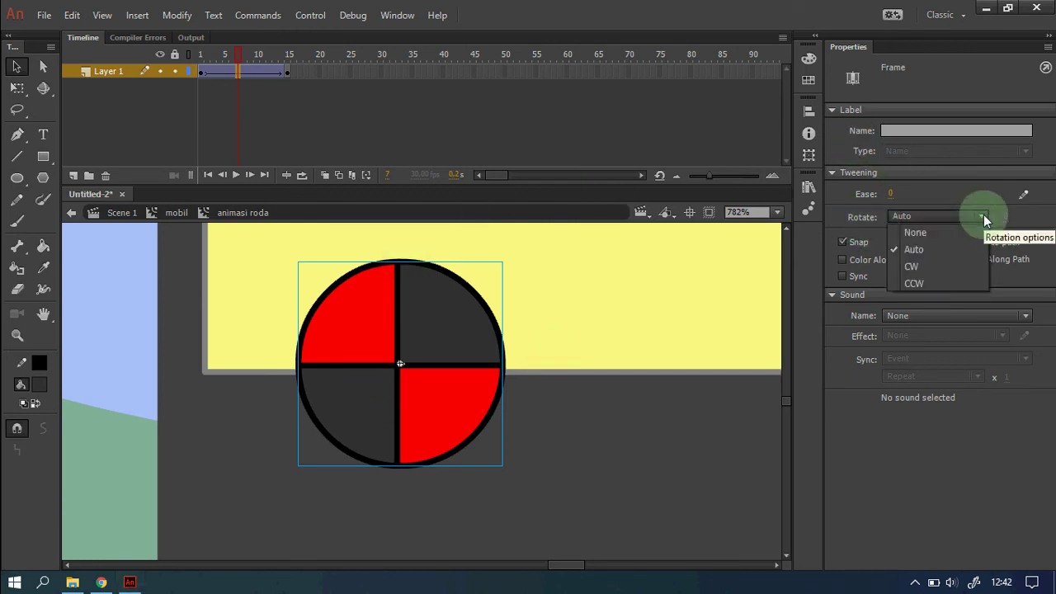
{"action": "left_click", "coordinate": [946, 283]}
- Preview the wheel's spin by scrubbing through its frames and by testing the movie
{"action": "left_click_drag", "start_coordinate": [212, 55], "coordinate": [289, 67]}
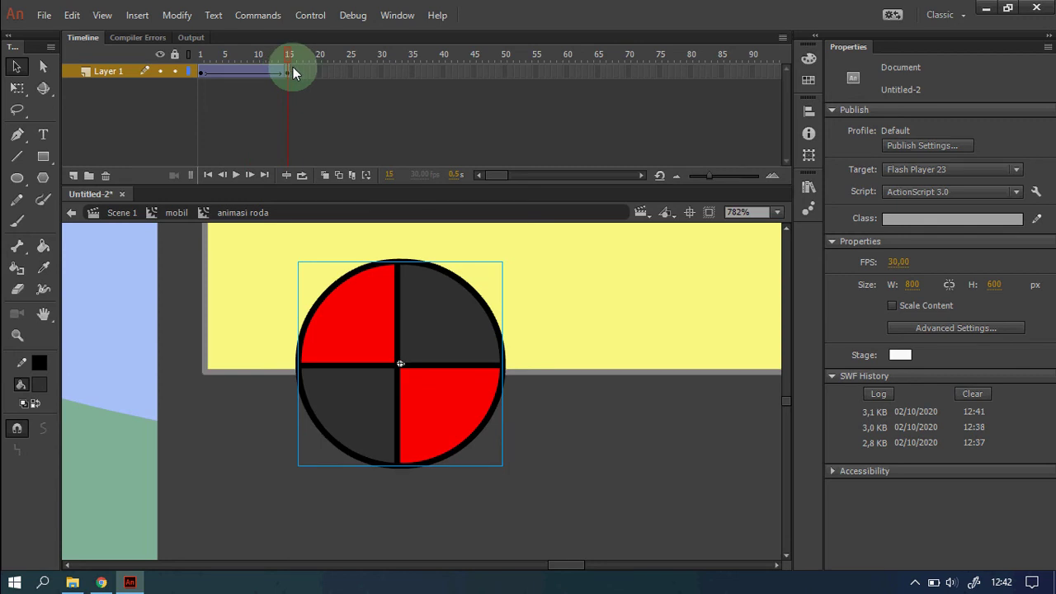
{"action": "left_click_drag", "start_coordinate": [293, 68], "coordinate": [293, 68]}
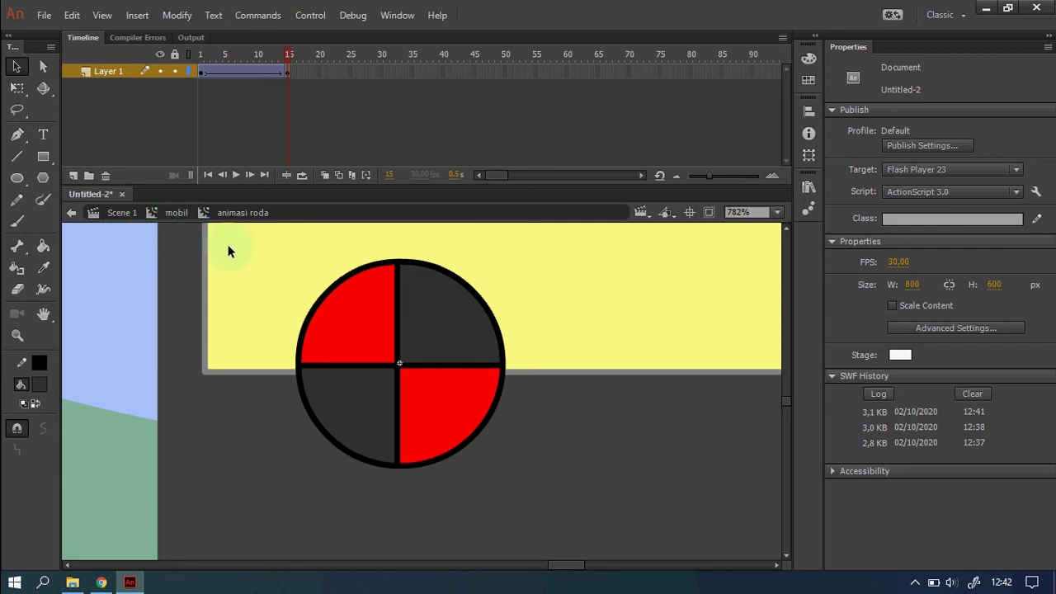
{"action": "left_click_drag", "start_coordinate": [203, 50], "coordinate": [316, 59]}
{"action": "key", "text": "ctrl+Return"}
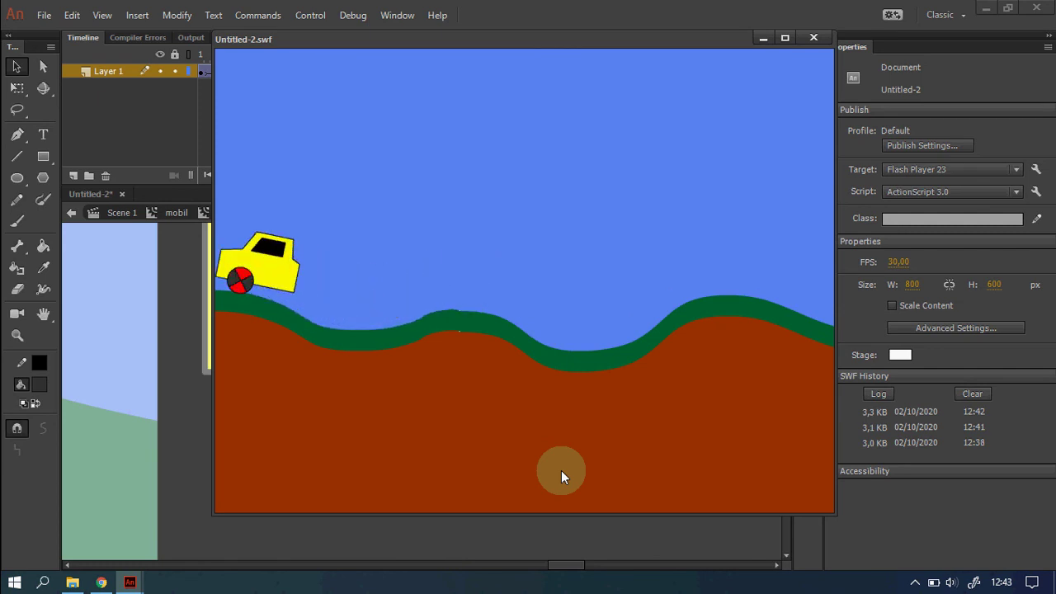
{"action": "left_click", "coordinate": [813, 38]}
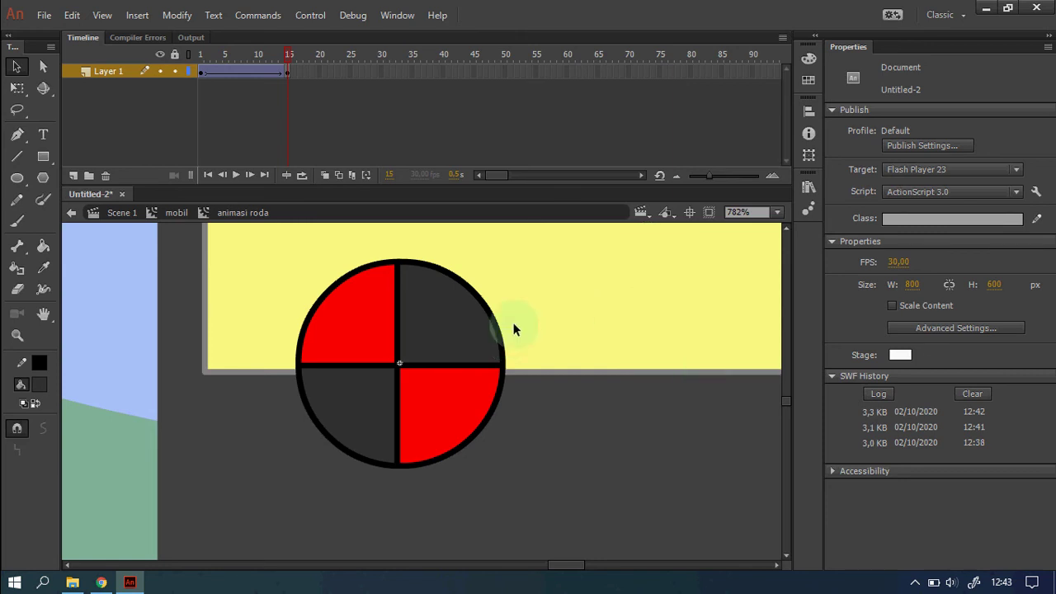
- Back in the mobil clip, copy the front wheel and place the pasted copy under the car's rear end
{"action": "left_click", "coordinate": [179, 213]}
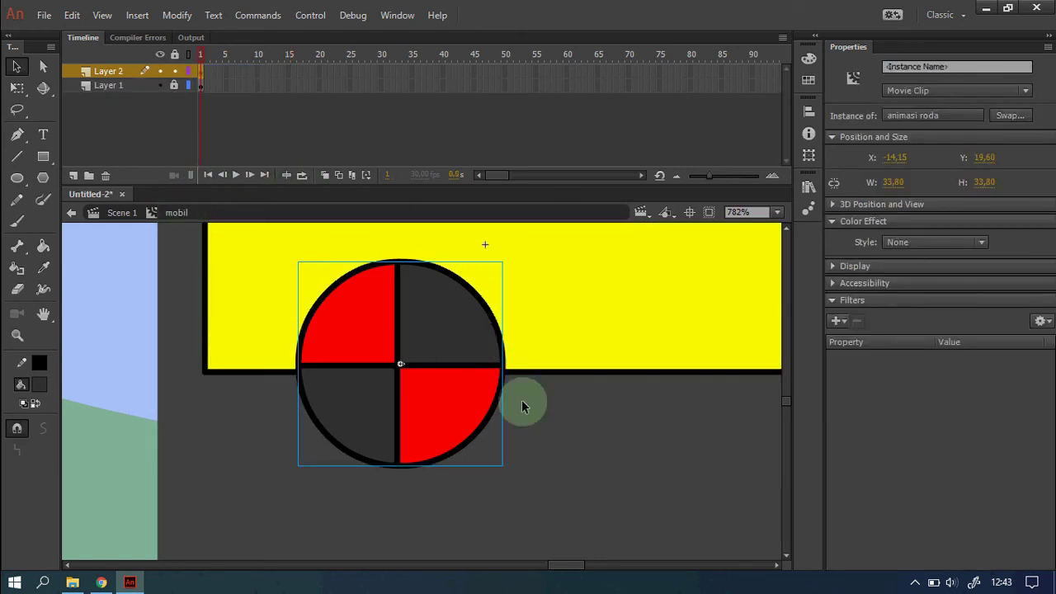
{"action": "left_click", "coordinate": [602, 436]}
{"action": "key", "text": "z"}
{"action": "left_click", "coordinate": [602, 375], "text": "alt"}
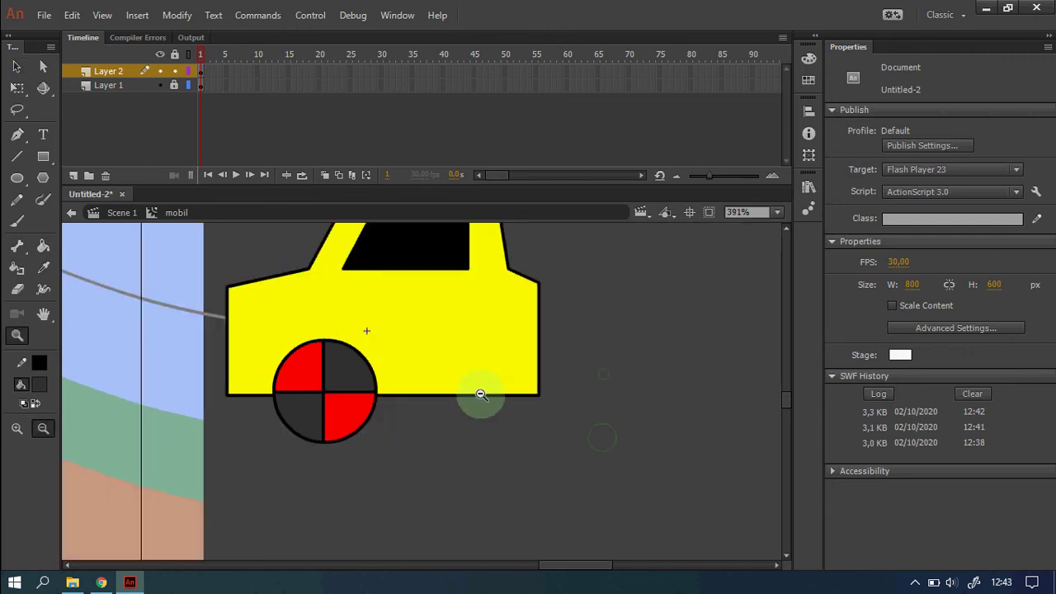
{"action": "key", "text": "v"}
{"action": "left_click", "coordinate": [339, 411]}
{"action": "right_click", "coordinate": [339, 410]}
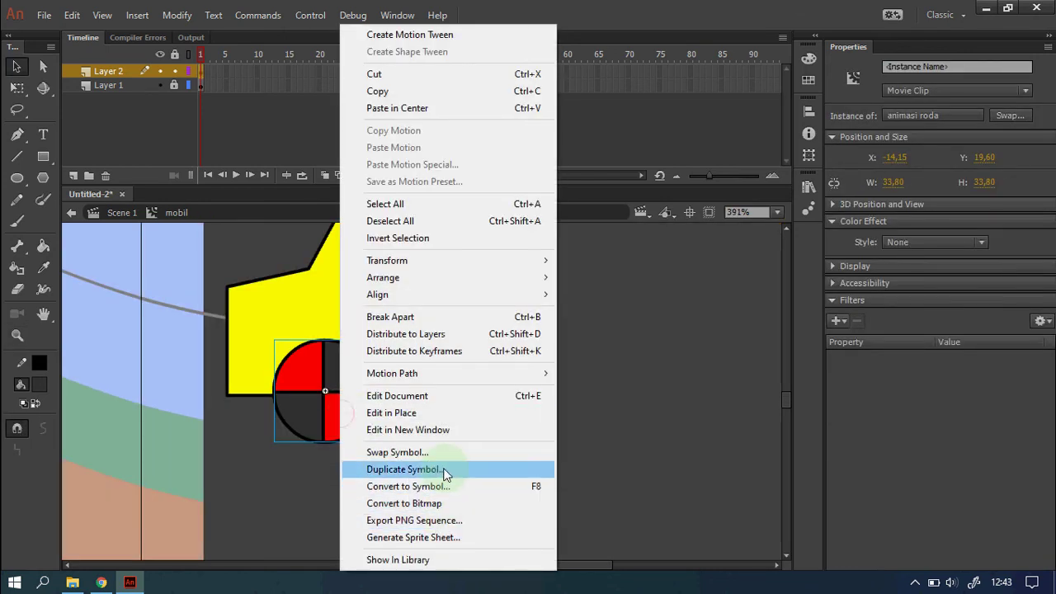
{"action": "left_click", "coordinate": [415, 92]}
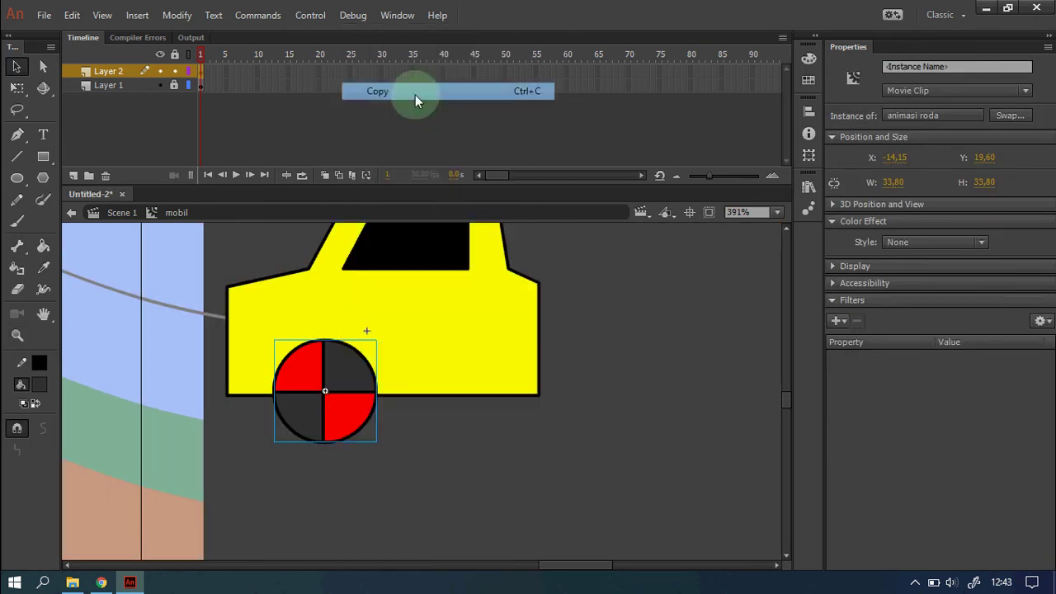
{"action": "right_click", "coordinate": [667, 394]}
{"action": "left_click", "coordinate": [734, 207]}
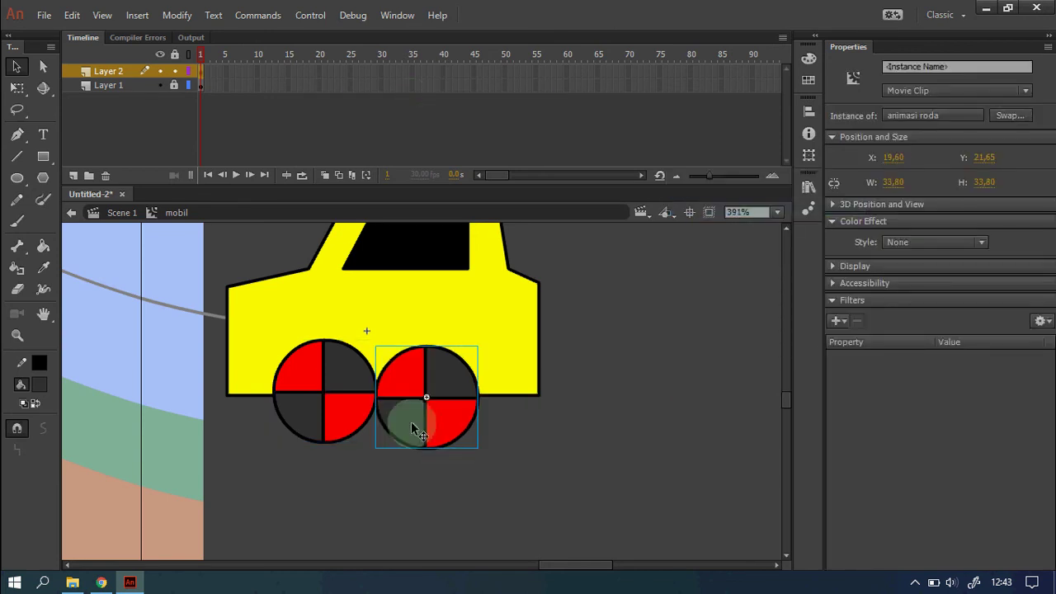
{"action": "left_click_drag", "start_coordinate": [414, 422], "coordinate": [477, 419]}
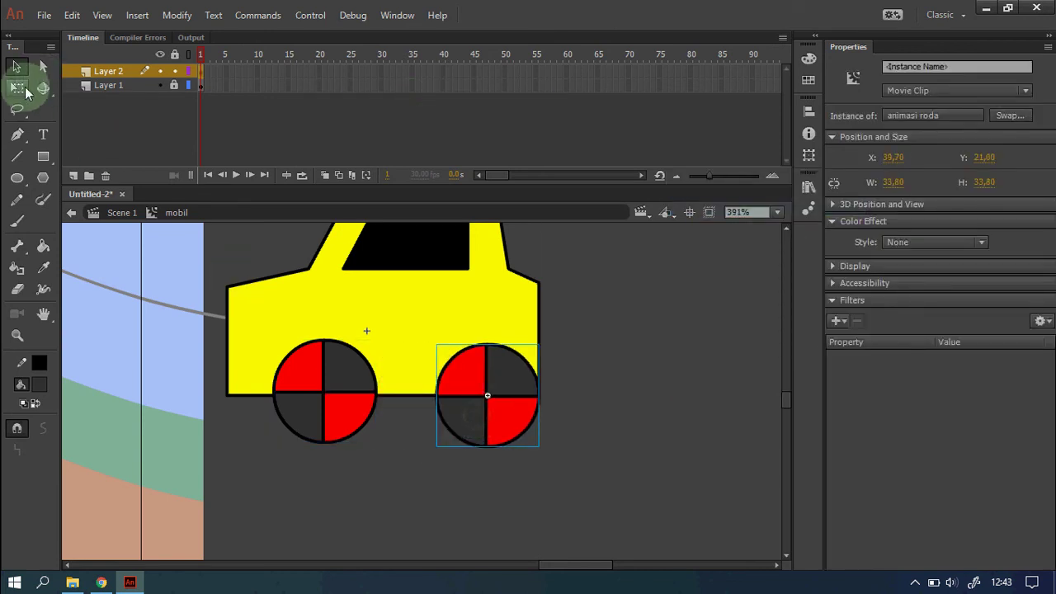
- Rotate the rear wheel about 45 degrees with Free Transform and test the movie with both wheels
{"action": "left_click", "coordinate": [17, 88]}
{"action": "left_click_drag", "start_coordinate": [544, 461], "coordinate": [565, 439]}
{"action": "left_click", "coordinate": [586, 442]}
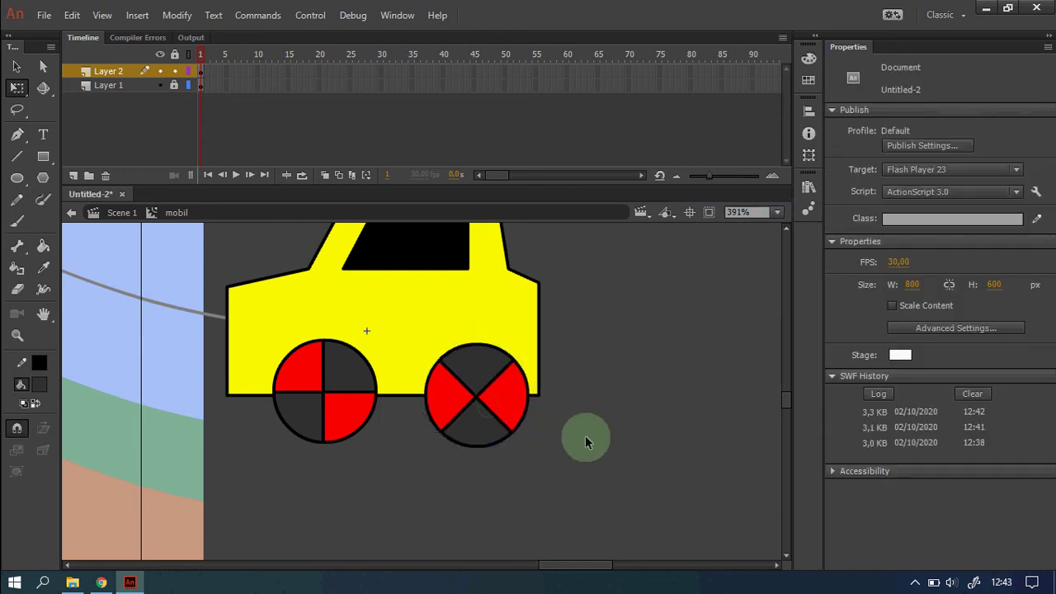
{"action": "key", "text": "ctrl+Return"}
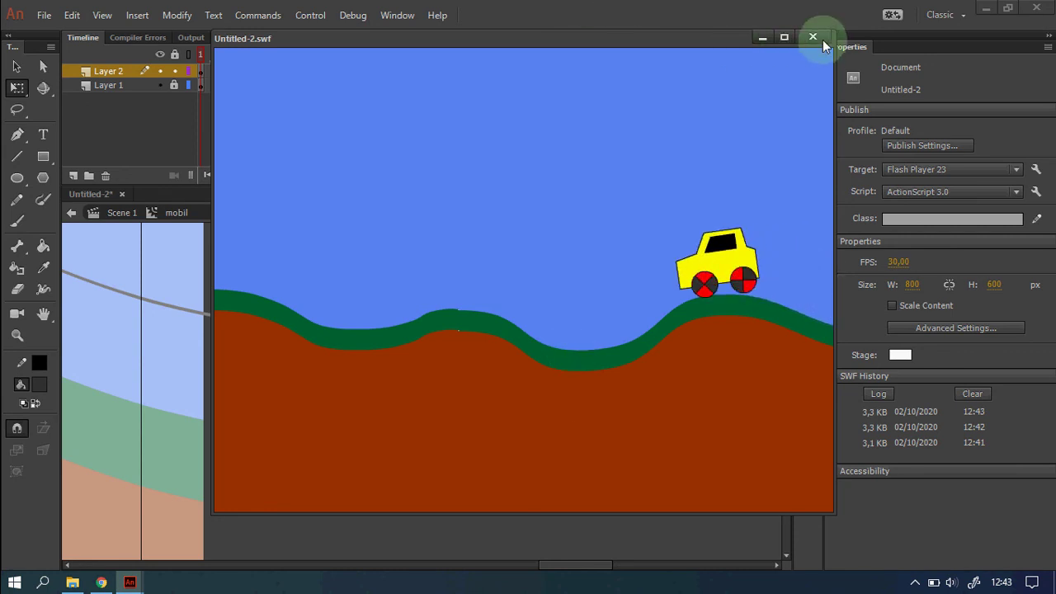
{"action": "key", "text": "ctrl+w"}
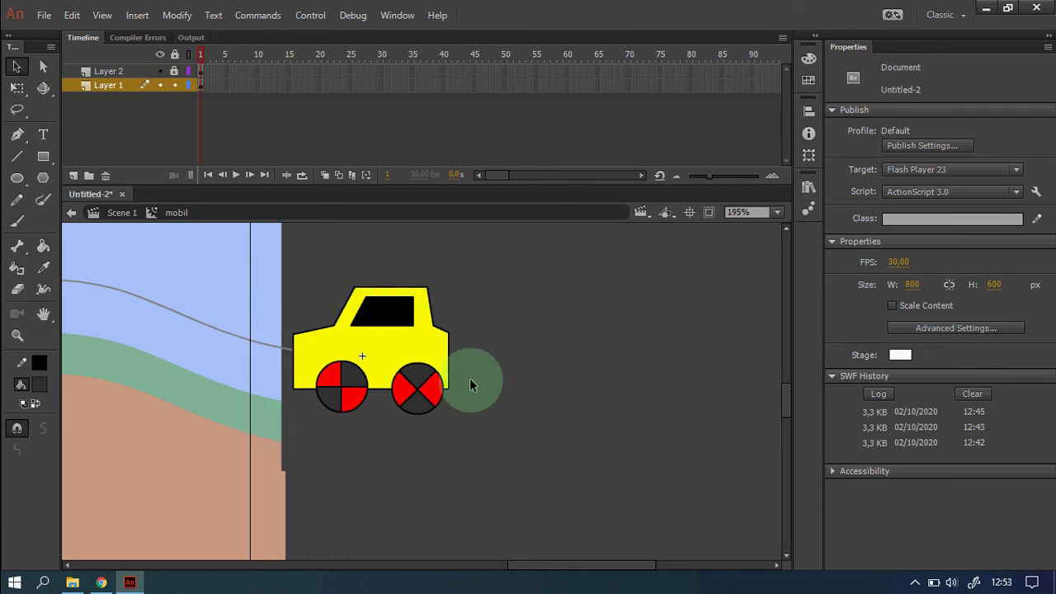
- Convert the car body artwork on Layer 1 to a movie clip symbol named "body"
{"action": "left_click", "coordinate": [198, 91]}
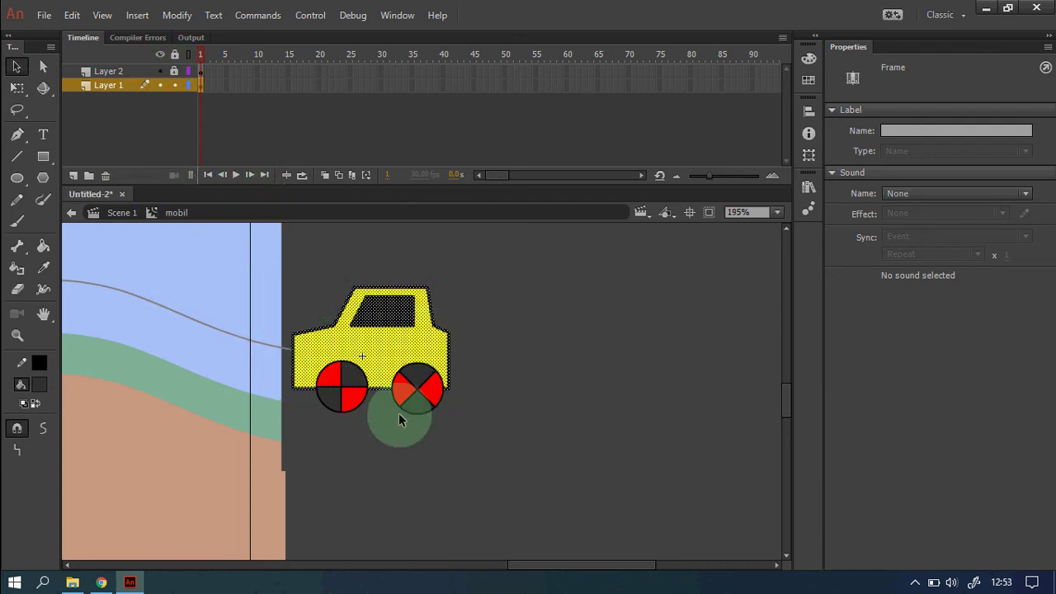
{"action": "right_click", "coordinate": [384, 354]}
{"action": "left_click", "coordinate": [559, 543]}
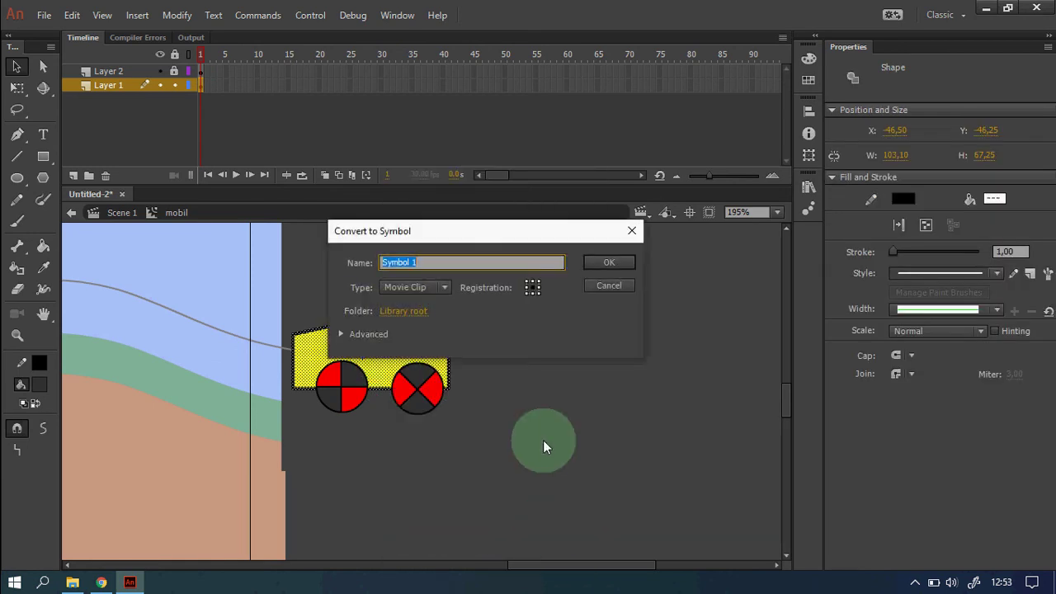
{"action": "type", "text": "body"}
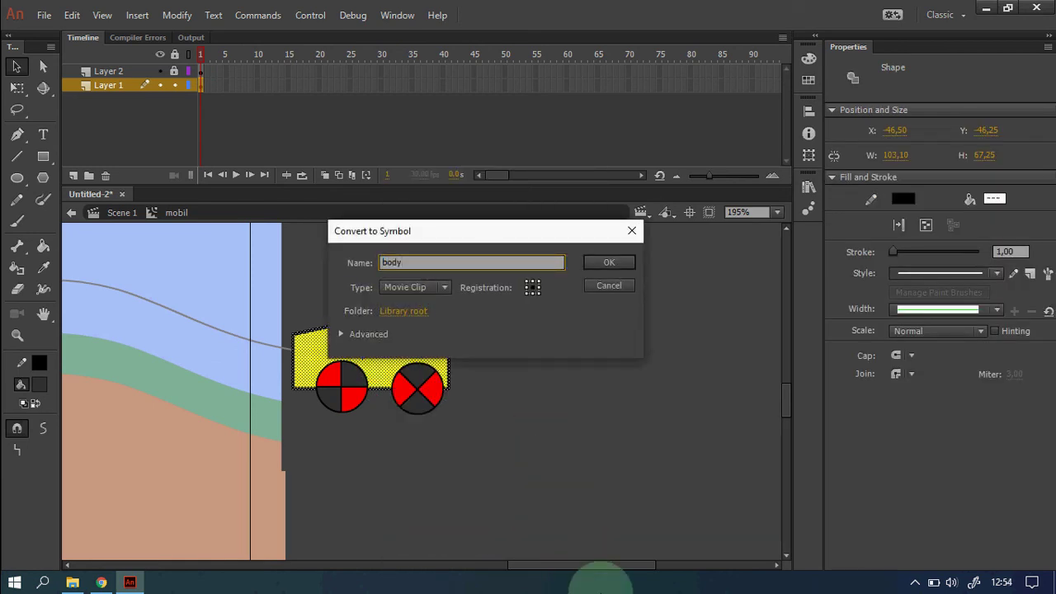
{"action": "left_click", "coordinate": [611, 263]}
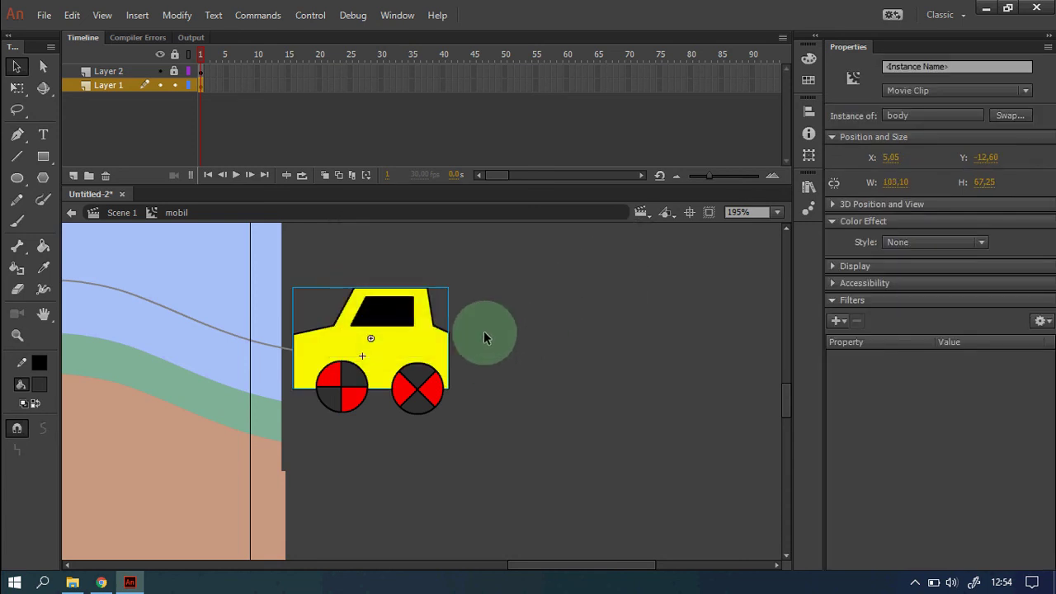
- Open the body clip for editing and insert a keyframe at frame 5 of Layer 1
{"action": "double_click", "coordinate": [394, 360]}
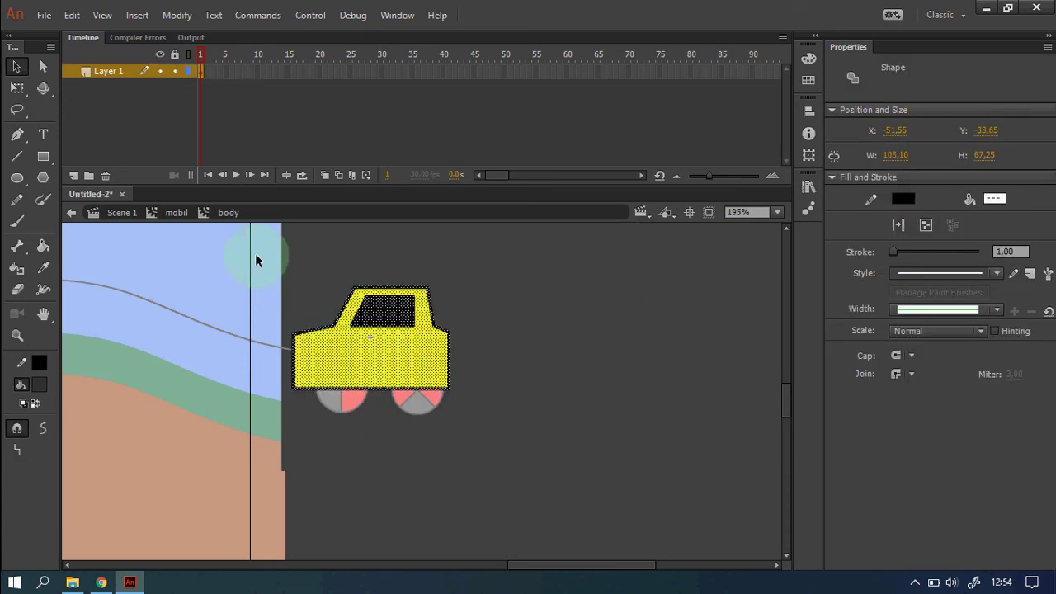
{"action": "left_click", "coordinate": [527, 339]}
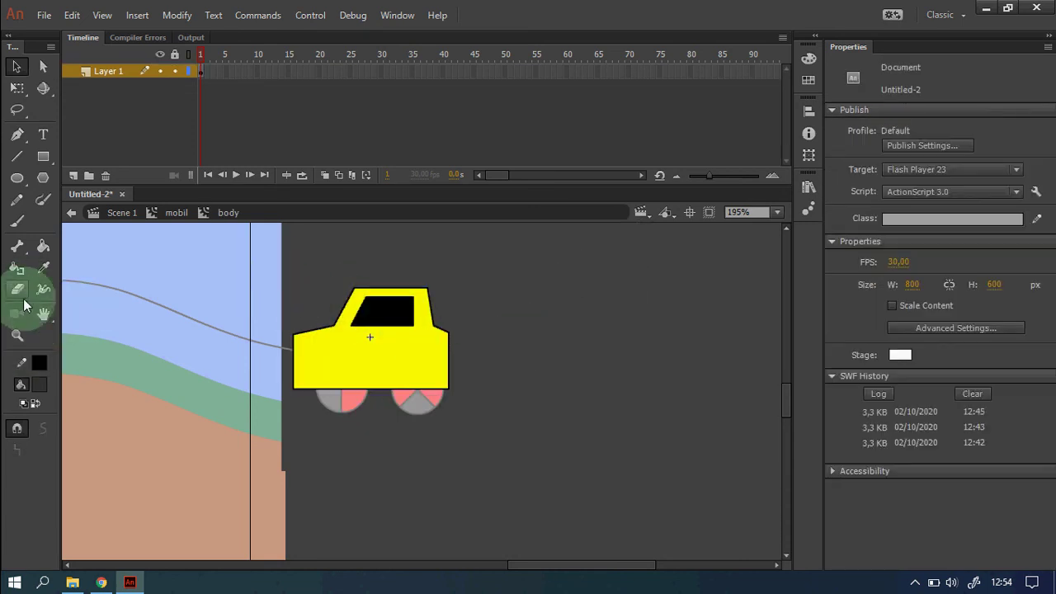
{"action": "left_click", "coordinate": [17, 335]}
{"action": "left_click_drag", "start_coordinate": [260, 270], "coordinate": [498, 431]}
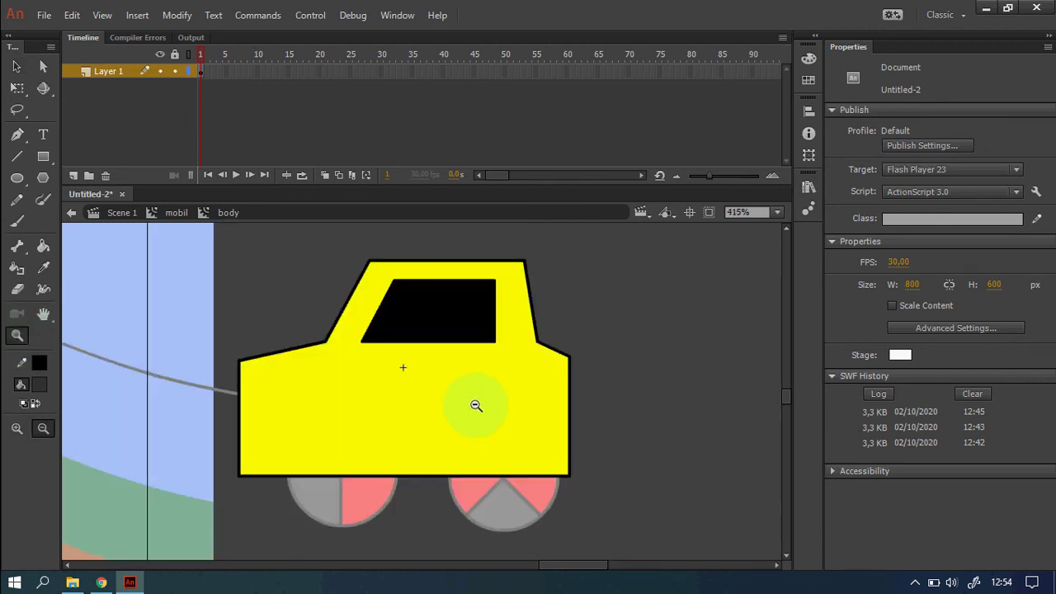
{"action": "left_click", "coordinate": [17, 68]}
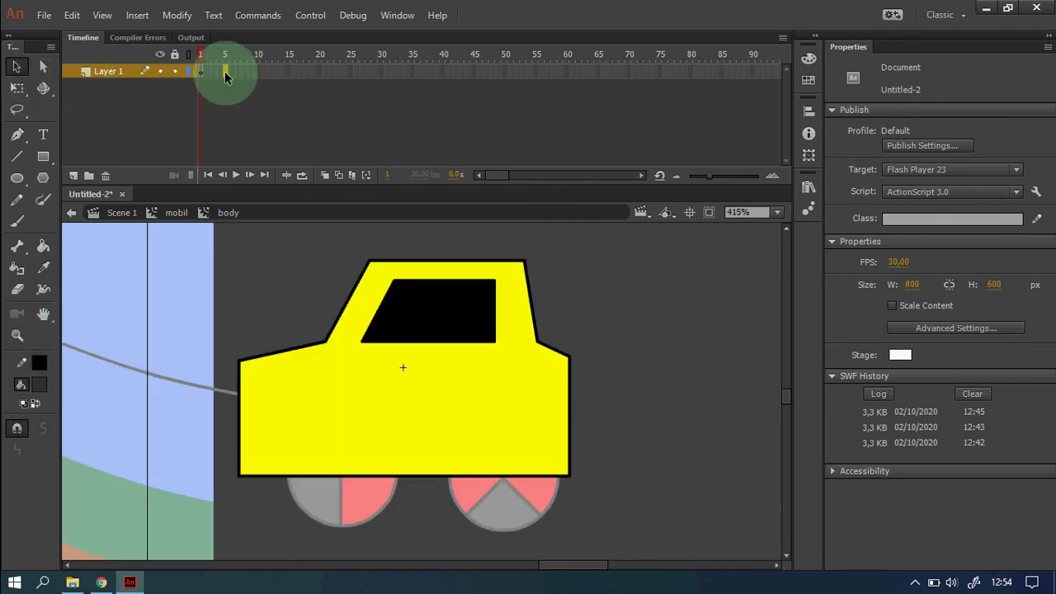
{"action": "right_click", "coordinate": [226, 74]}
{"action": "left_click", "coordinate": [322, 198]}
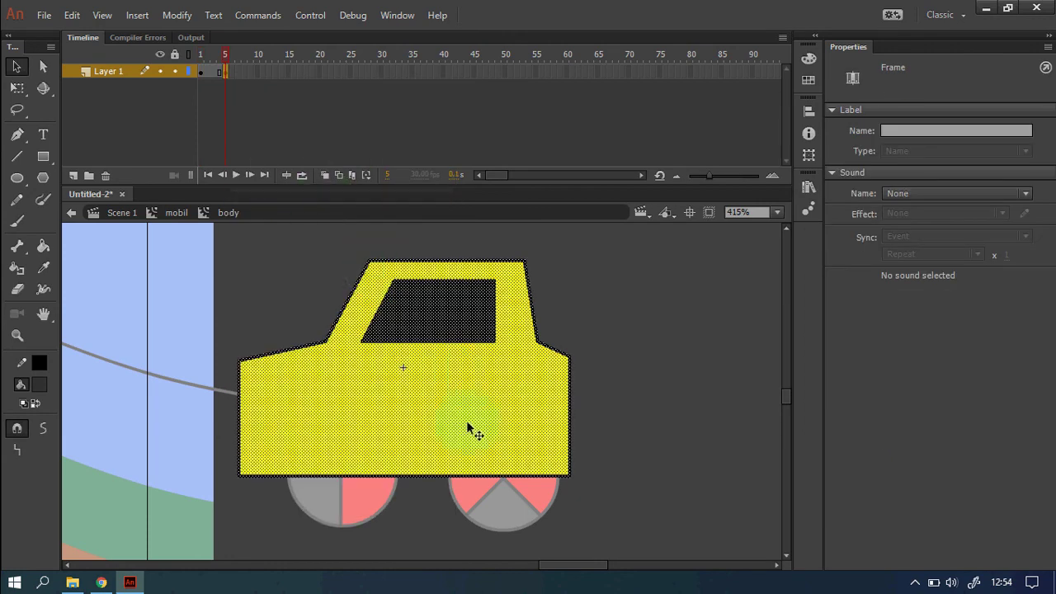
- Nudge the whole car body artwork at frame 5 upward by about 6 px, to Y -39.95
{"action": "left_click", "coordinate": [467, 429]}
{"action": "key", "text": "Up"}
{"action": "key", "text": "Up"}
{"action": "key", "text": "Up"}
{"action": "key", "text": "Up"}
{"action": "key", "text": "Up"}
{"action": "key", "text": "Up"}
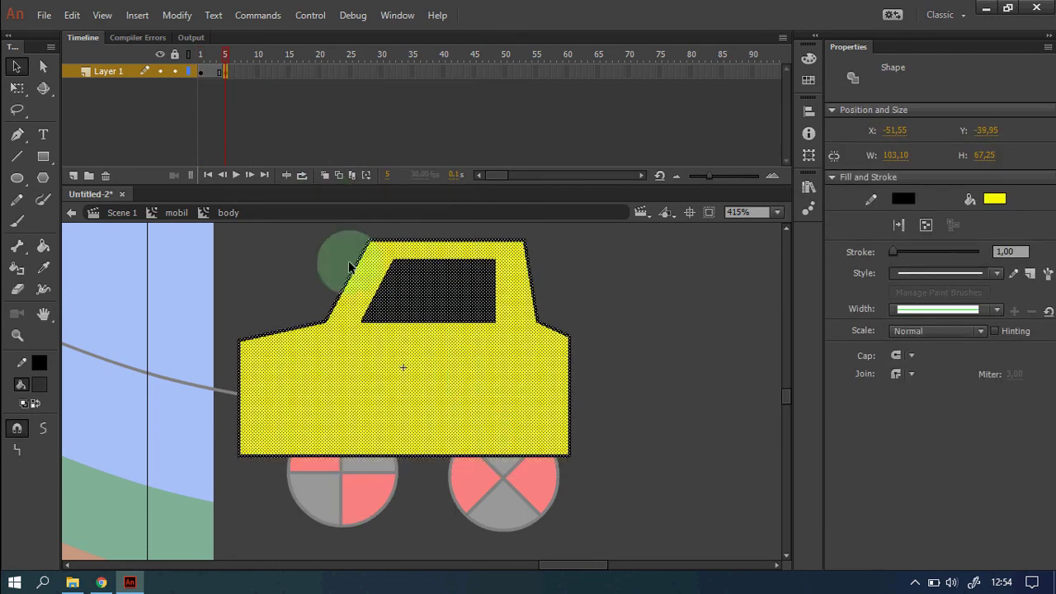
- Extend the body clip's Layer 1 to frame 8 with a regular frame and scrub back to preview the bounce
{"action": "right_click", "coordinate": [244, 71]}
{"action": "left_click", "coordinate": [305, 153]}
{"action": "left_click", "coordinate": [247, 74]}
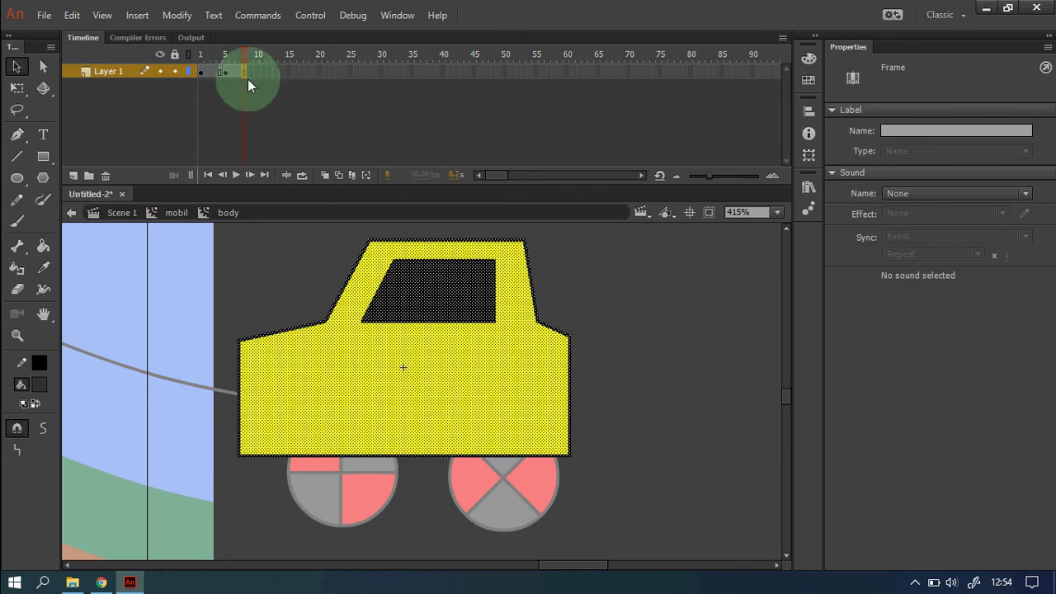
{"action": "left_click_drag", "start_coordinate": [239, 54], "coordinate": [202, 58]}
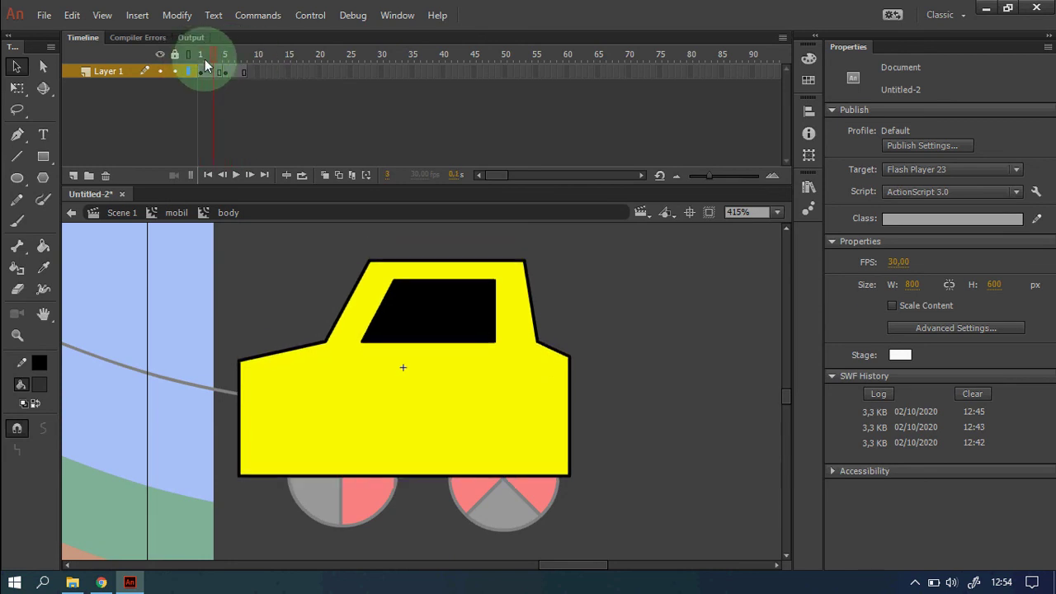
- Return to the mobil clip and test the movie with the bouncing car body
{"action": "left_click", "coordinate": [177, 216]}
{"action": "left_click", "coordinate": [334, 360]}
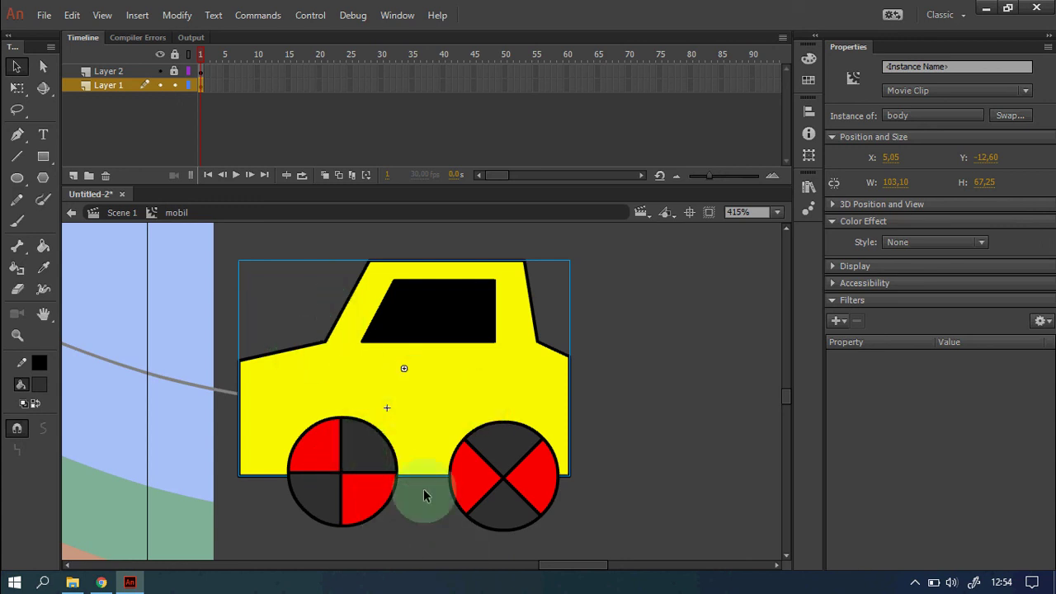
{"action": "left_click", "coordinate": [689, 380]}
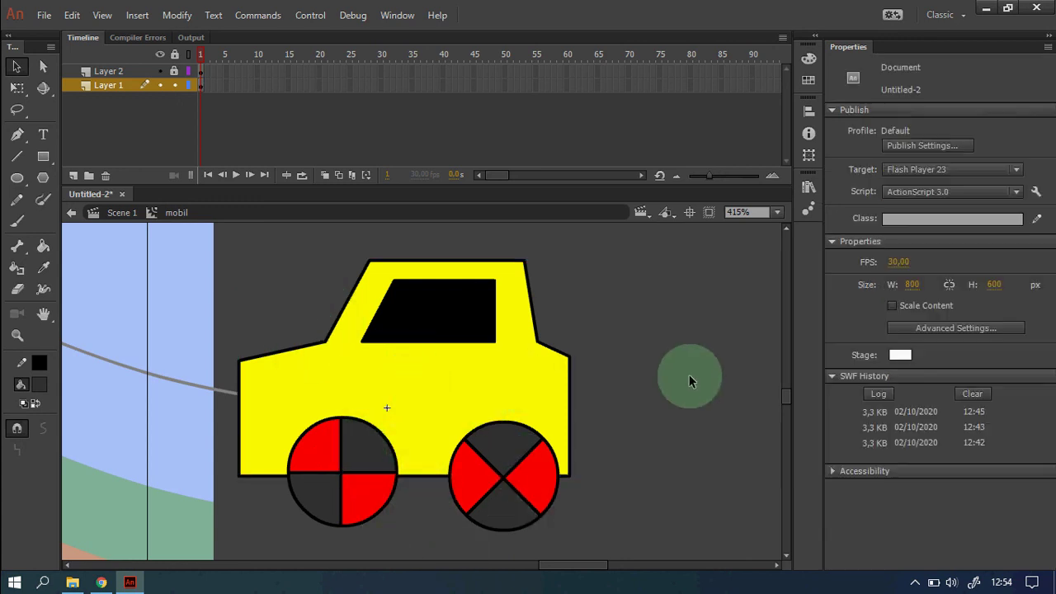
{"action": "key", "text": "ctrl+Return"}
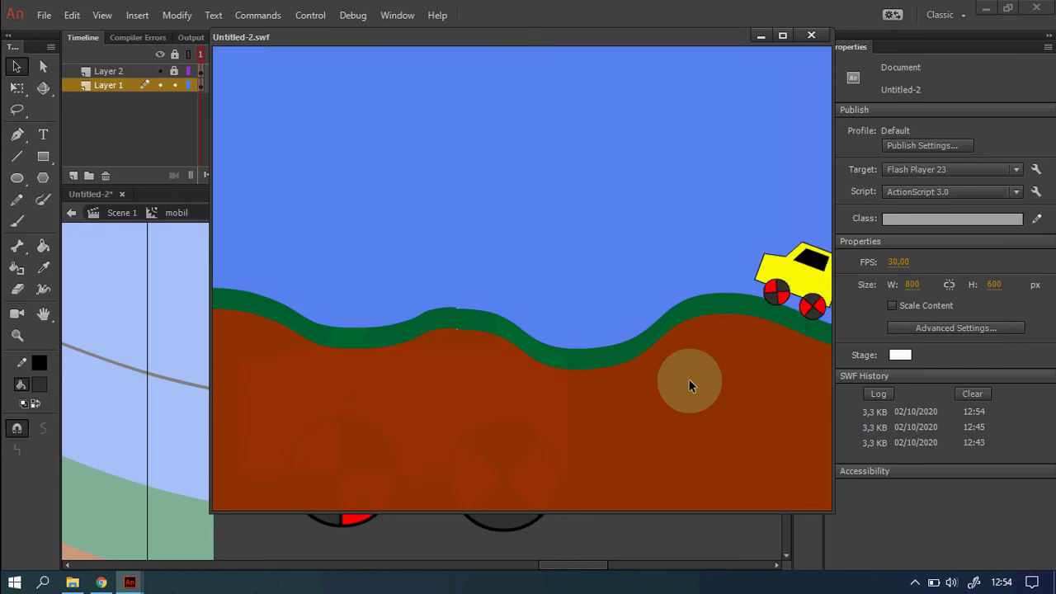